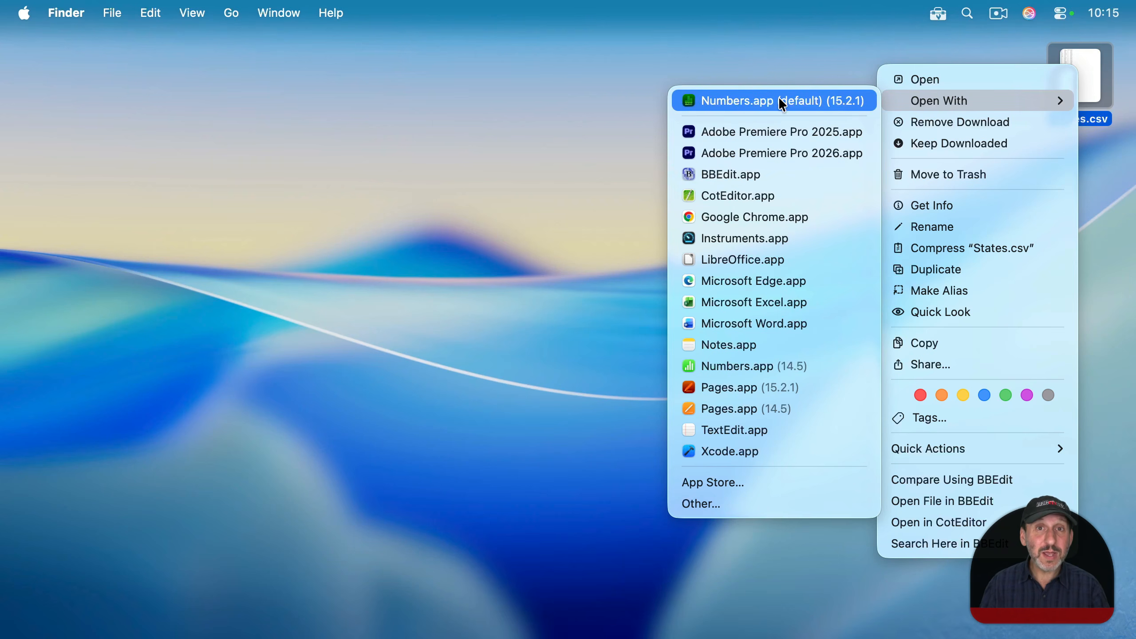
Open States.csv in TextEdit, examine the commas and lines that separate its values and records, and quit TextEdit.
{"action": "left_click", "coordinate": [760, 430]}
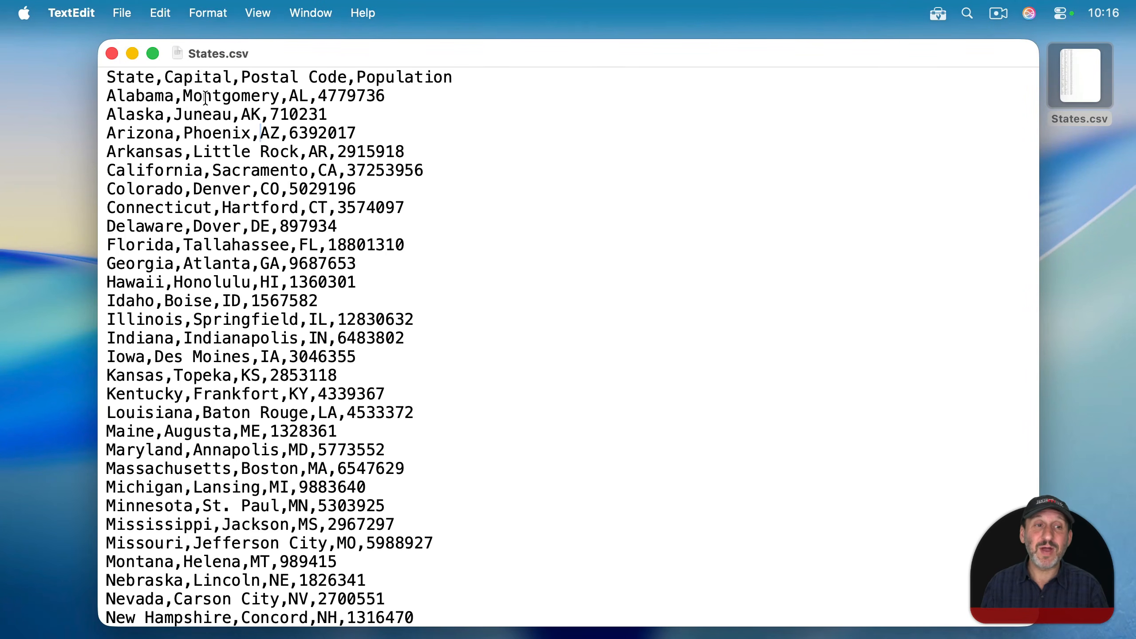
{"action": "double_click", "coordinate": [178, 96]}
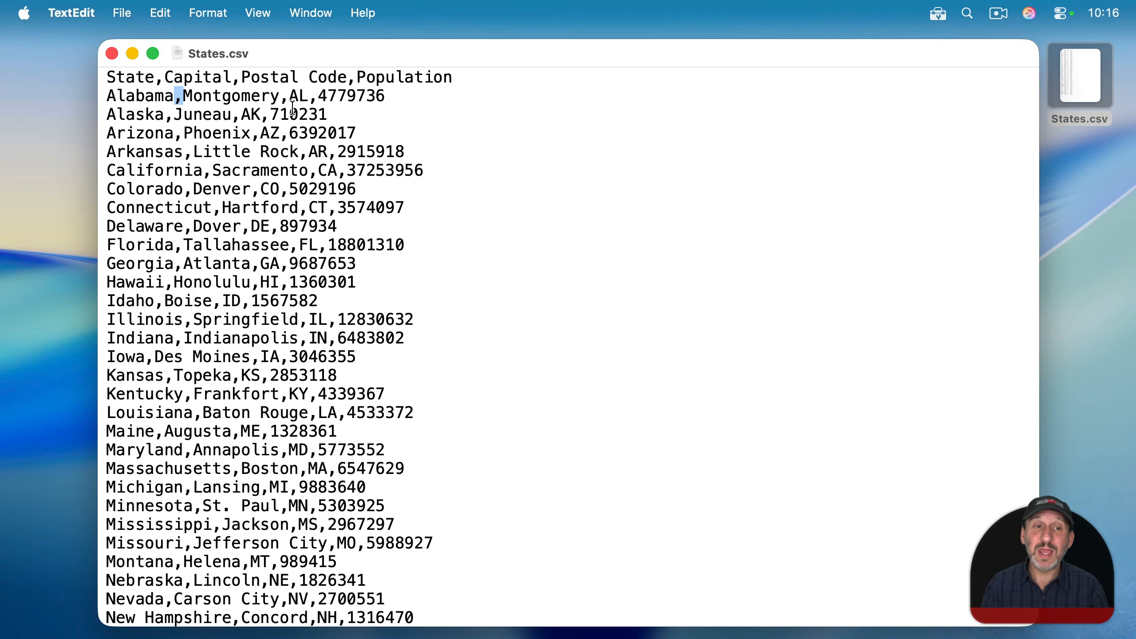
{"action": "double_click", "coordinate": [282, 97]}
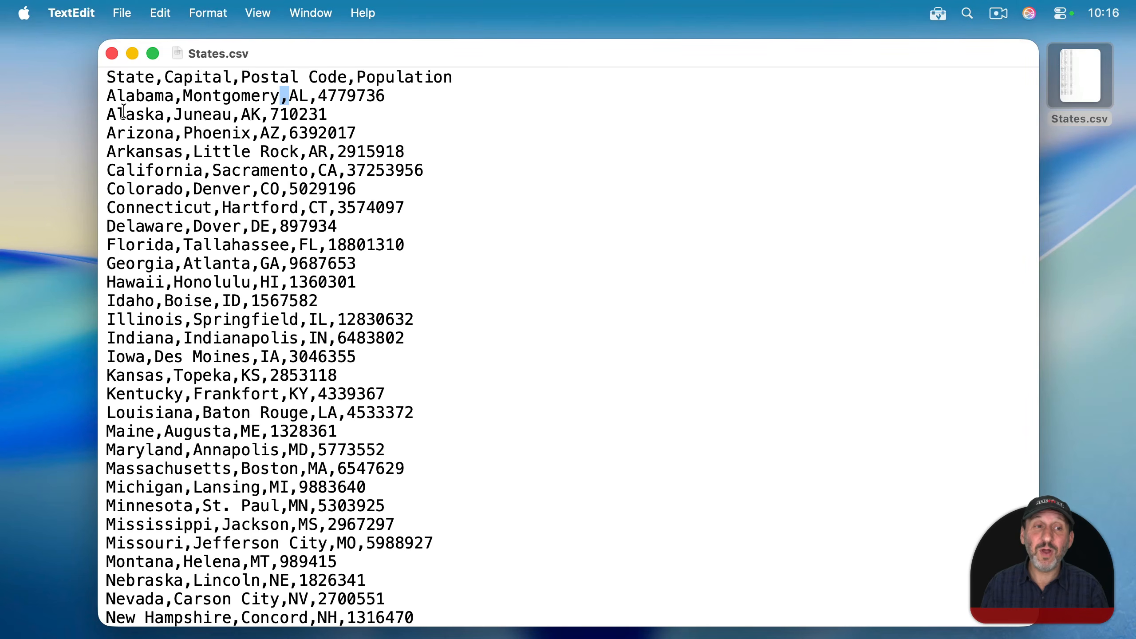
{"action": "left_click_drag", "start_coordinate": [106, 114], "coordinate": [95, 242]}
{"action": "key", "text": "super+q"}
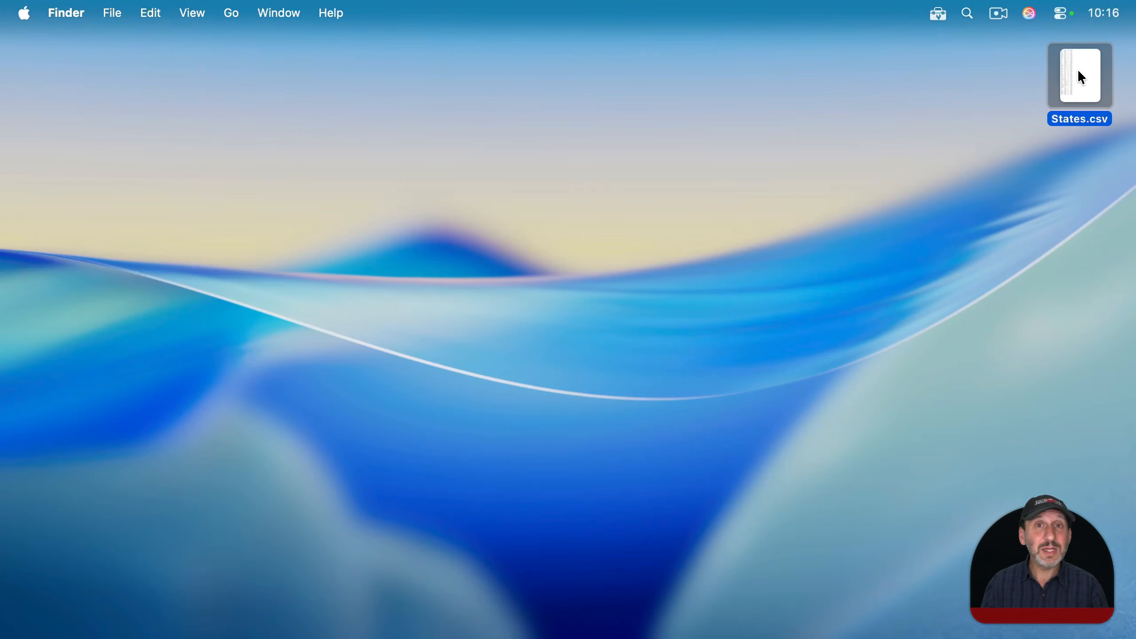
Open States.csv from the desktop in Numbers and open the import settings for the table data.
{"action": "double_click", "coordinate": [1079, 71]}
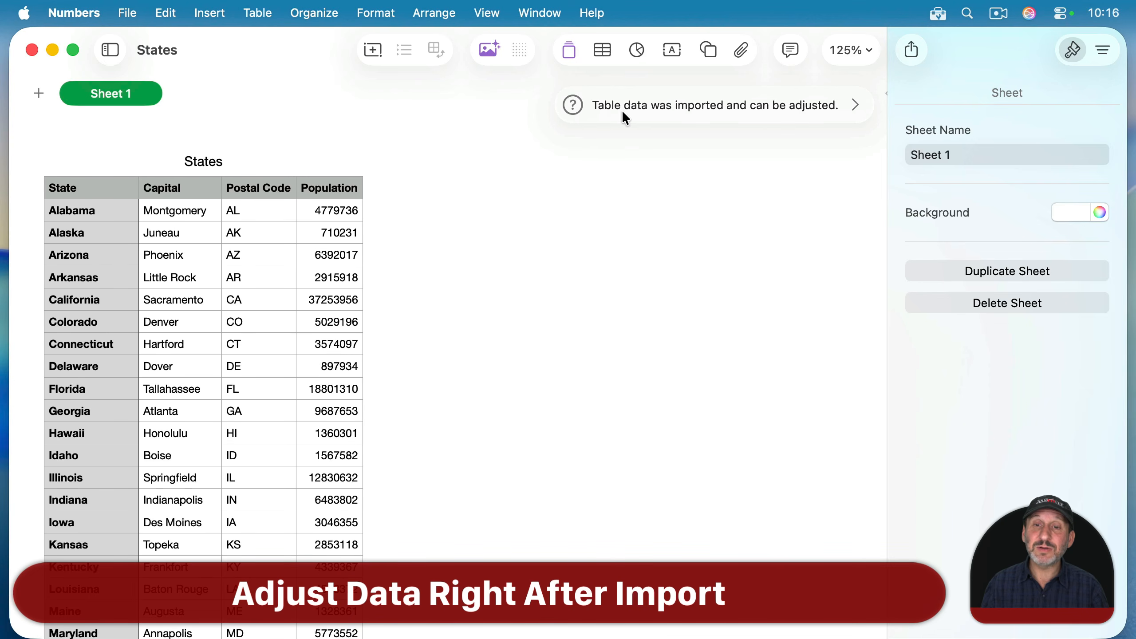
{"action": "left_click", "coordinate": [792, 106]}
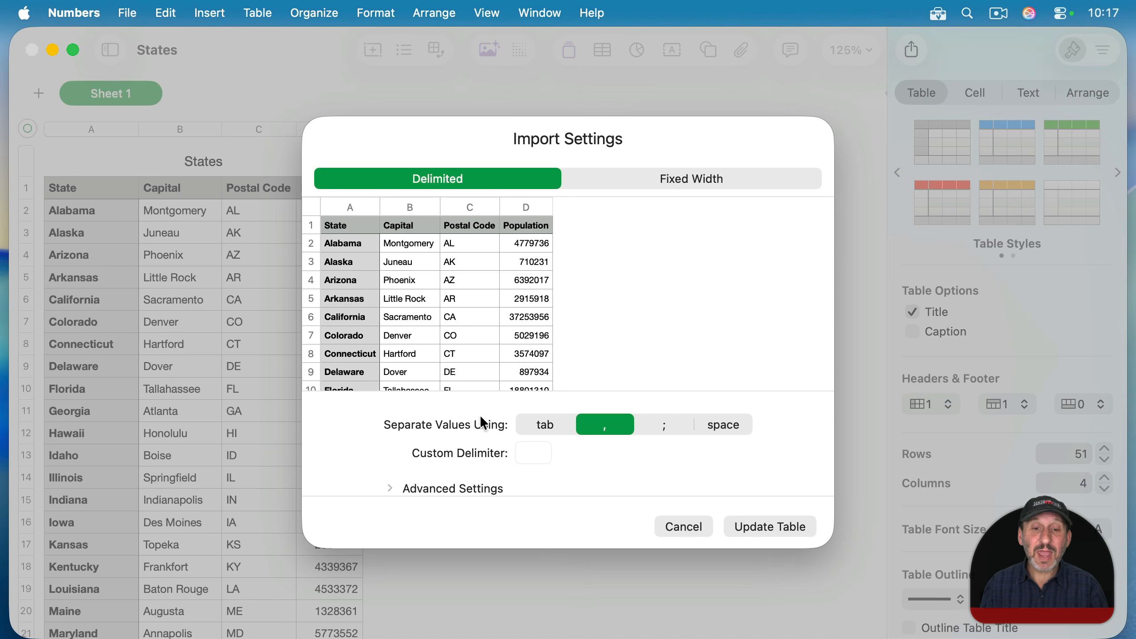
Try tab, semicolon and space as value separators in the import settings, and return to comma only.
{"action": "left_click", "coordinate": [546, 424]}
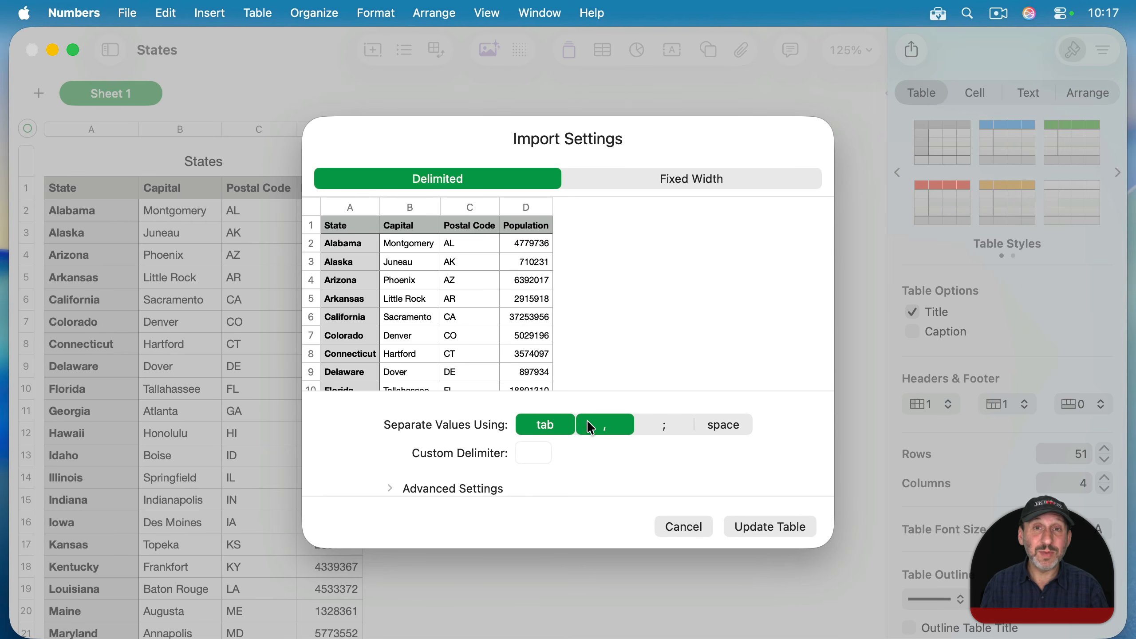
{"action": "left_click", "coordinate": [608, 423]}
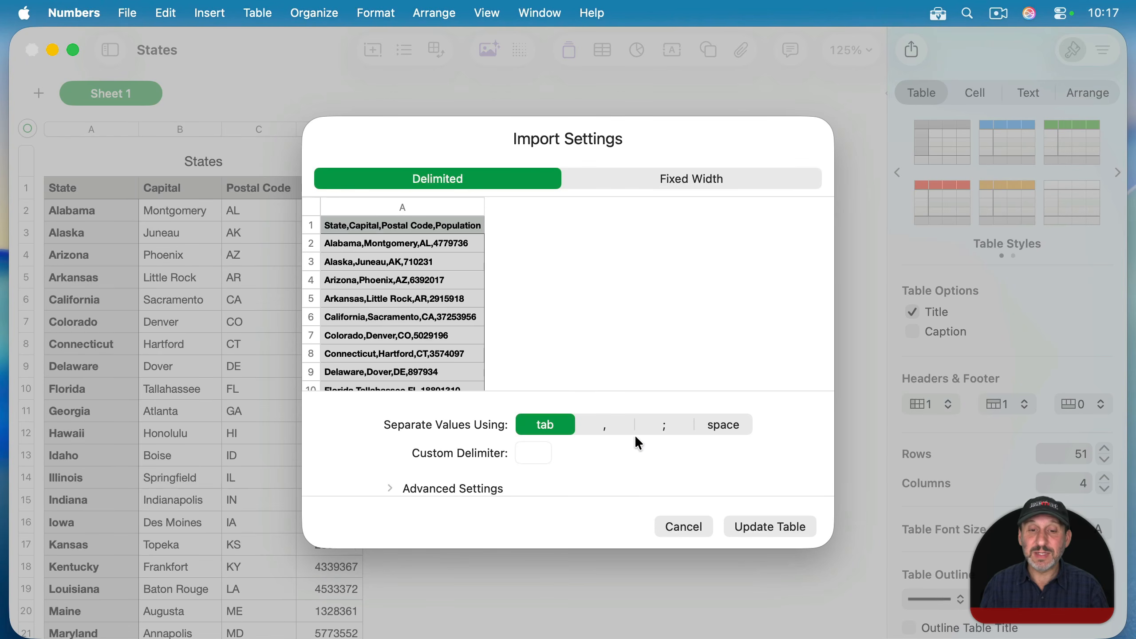
{"action": "left_click", "coordinate": [604, 425]}
{"action": "left_click", "coordinate": [560, 428]}
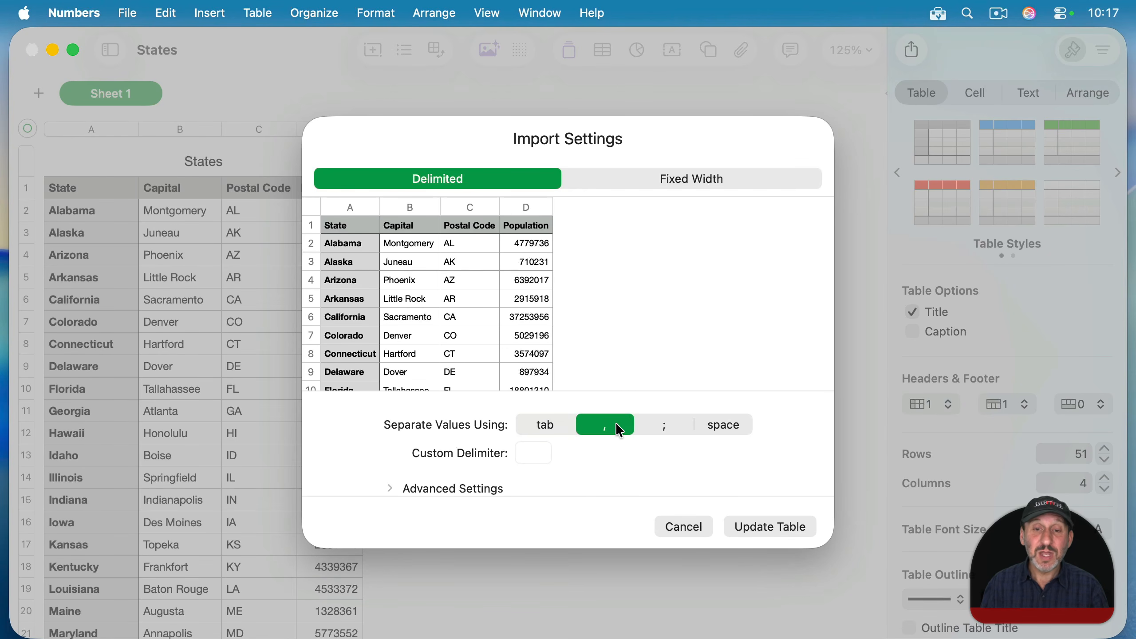
{"action": "left_click", "coordinate": [664, 428]}
{"action": "left_click", "coordinate": [729, 424]}
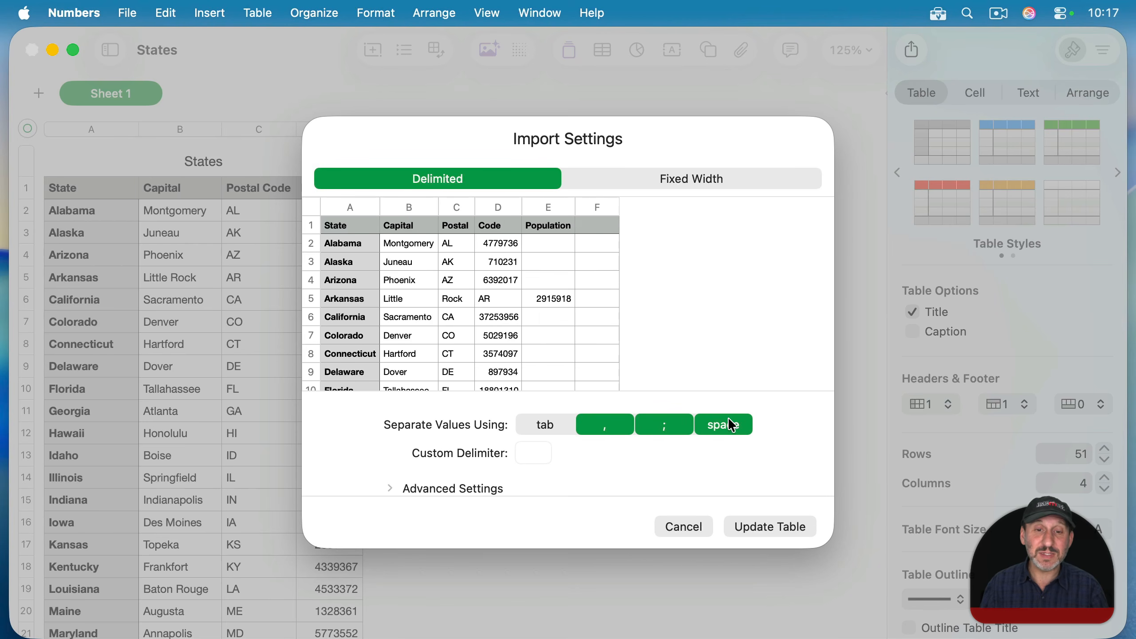
{"action": "left_click", "coordinate": [712, 428]}
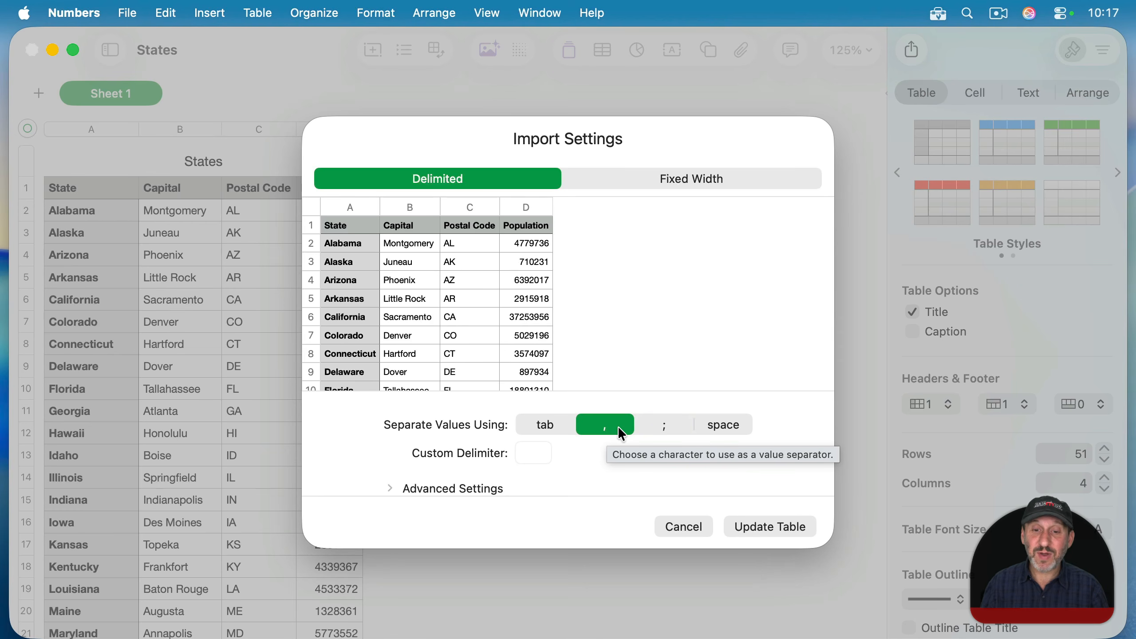
Examine the custom delimiter and the advanced import settings, including text encoding and starting row.
{"action": "left_click", "coordinate": [537, 453]}
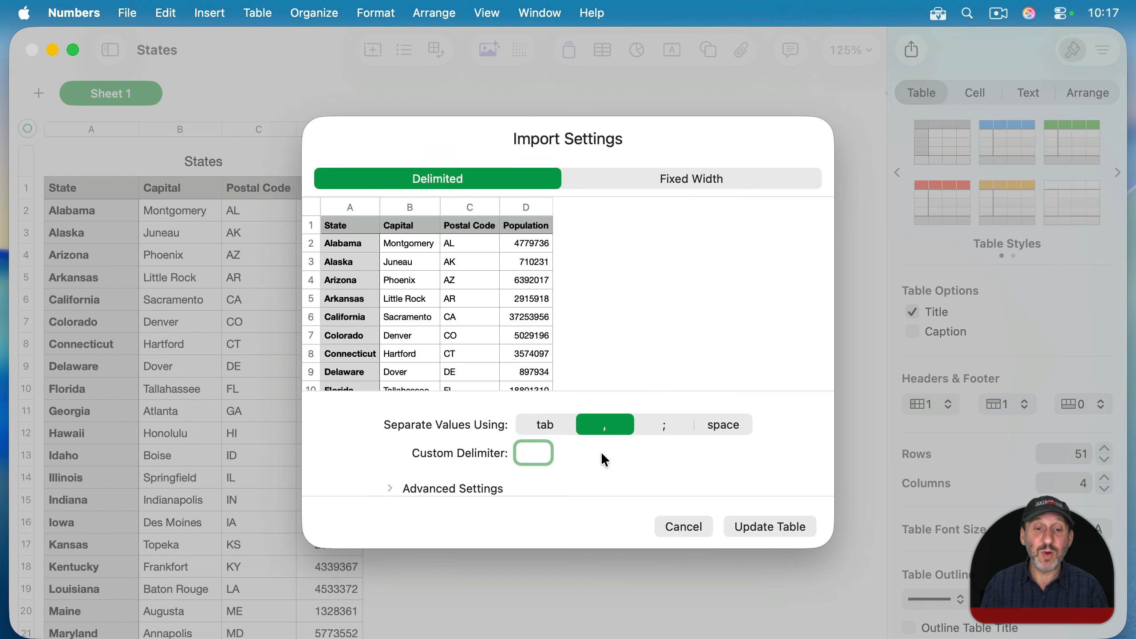
{"action": "left_click", "coordinate": [392, 488]}
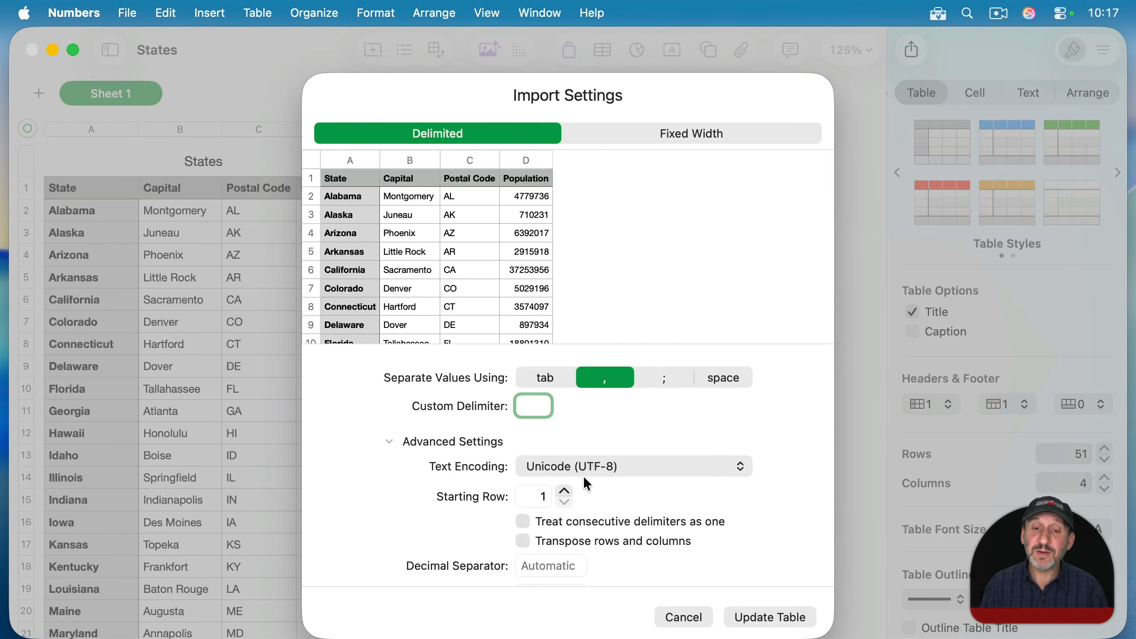
{"action": "left_click", "coordinate": [558, 465]}
{"action": "left_click", "coordinate": [528, 466]}
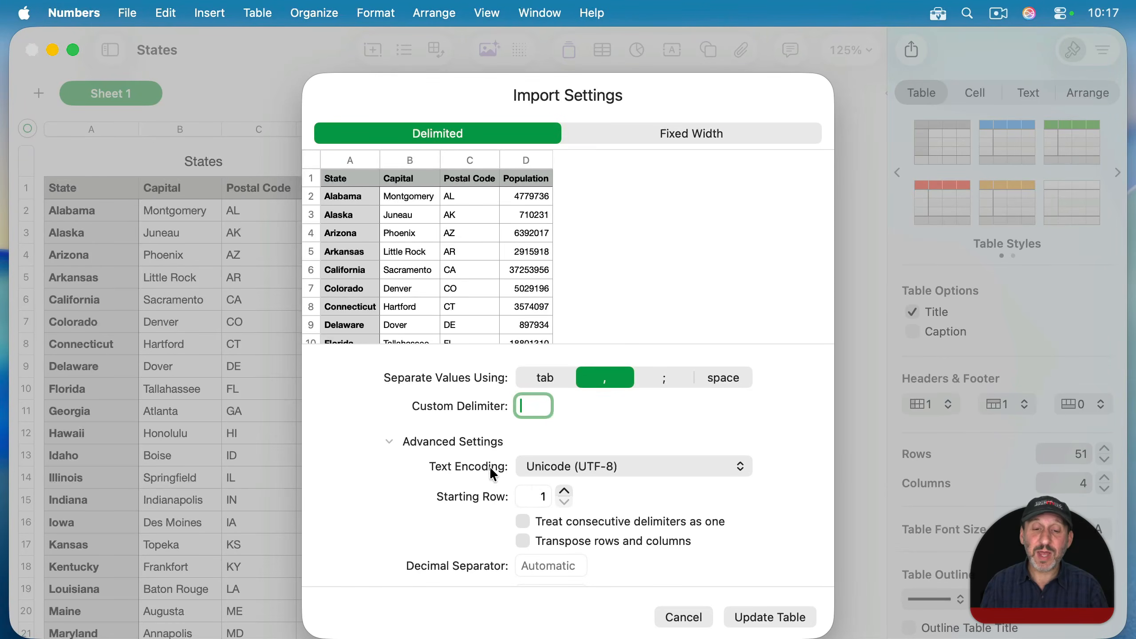
{"action": "left_click", "coordinate": [565, 491]}
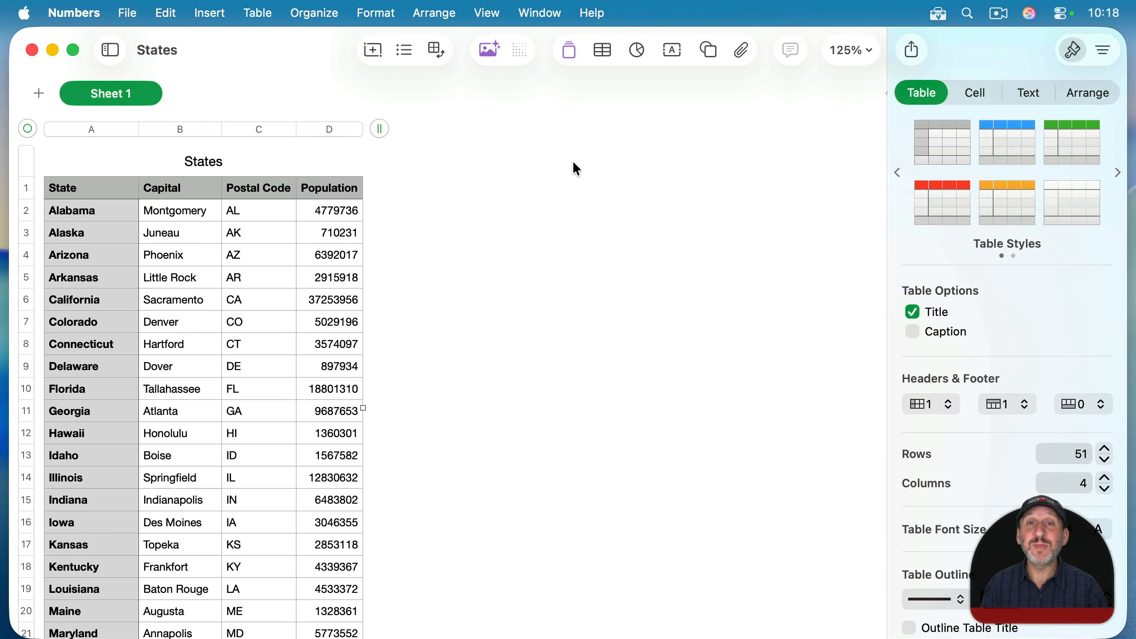
{"action": "left_click", "coordinate": [127, 12]}
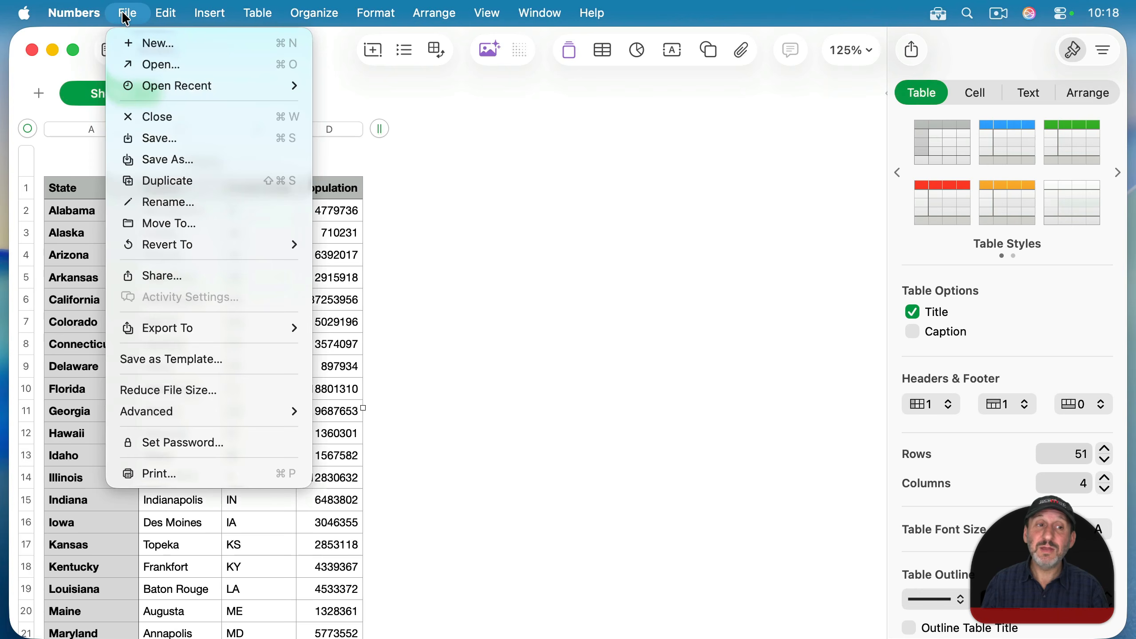
{"action": "left_click", "coordinate": [166, 138]}
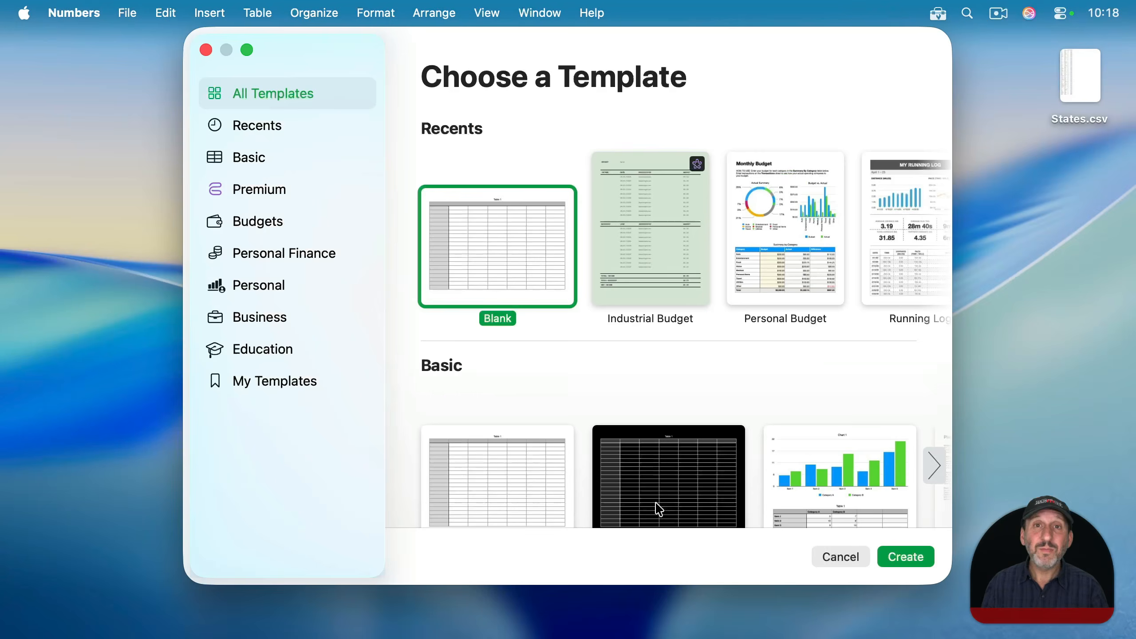
Create a blank spreadsheet, narrow its window to uncover the desktop, and import States.csv into the existing table.
{"action": "double_click", "coordinate": [505, 247]}
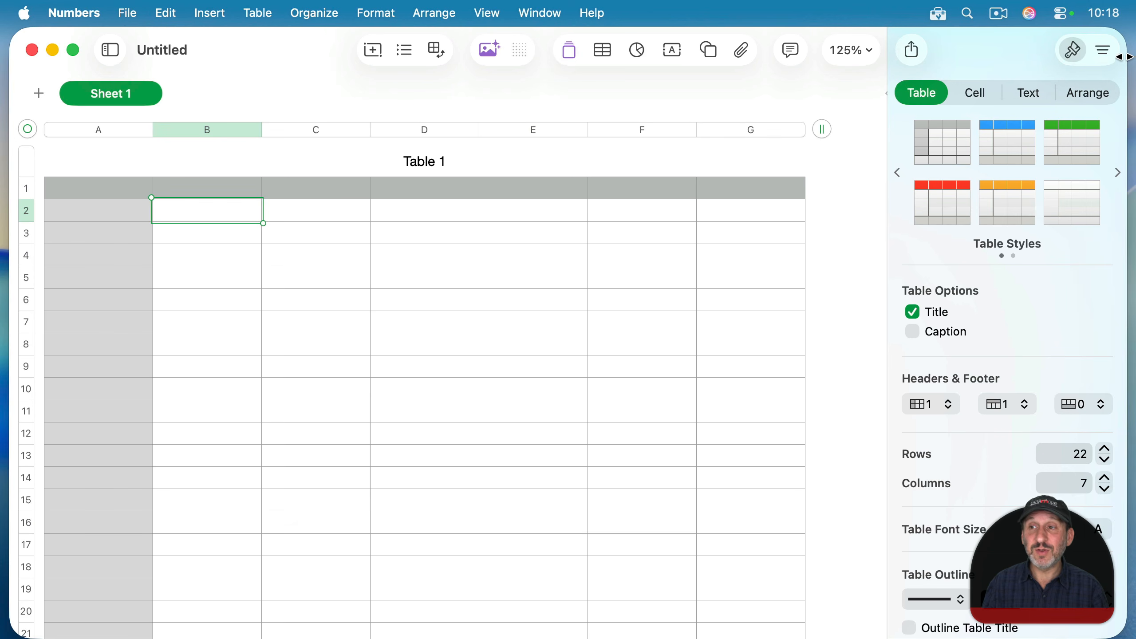
{"action": "left_click_drag", "start_coordinate": [1125, 56], "coordinate": [915, 57]}
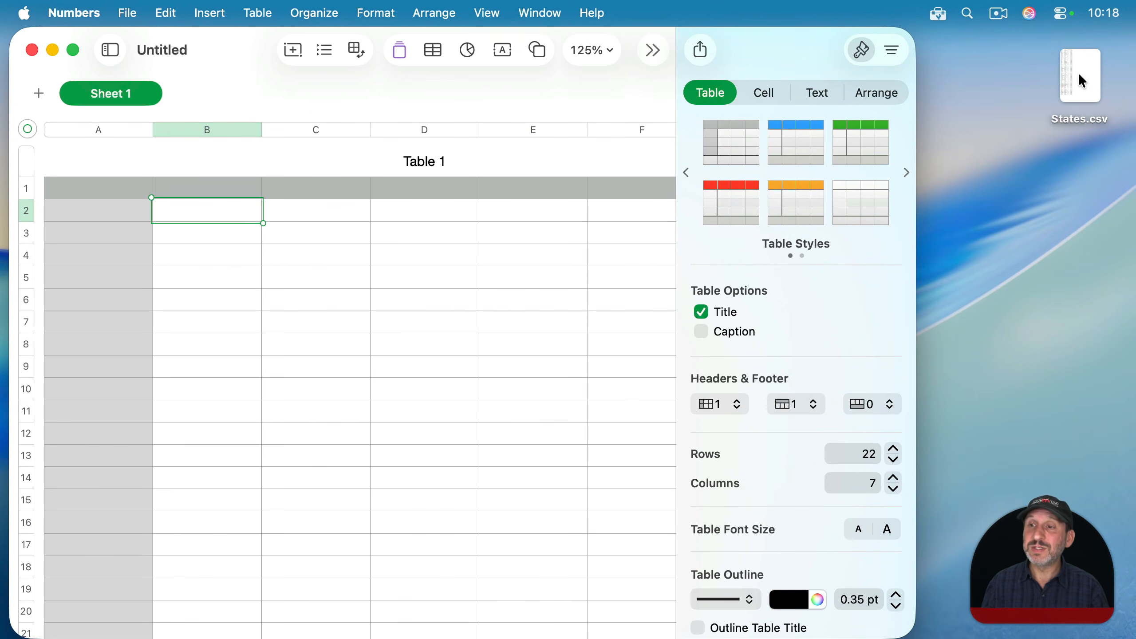
{"action": "left_click_drag", "start_coordinate": [1081, 81], "coordinate": [168, 254]}
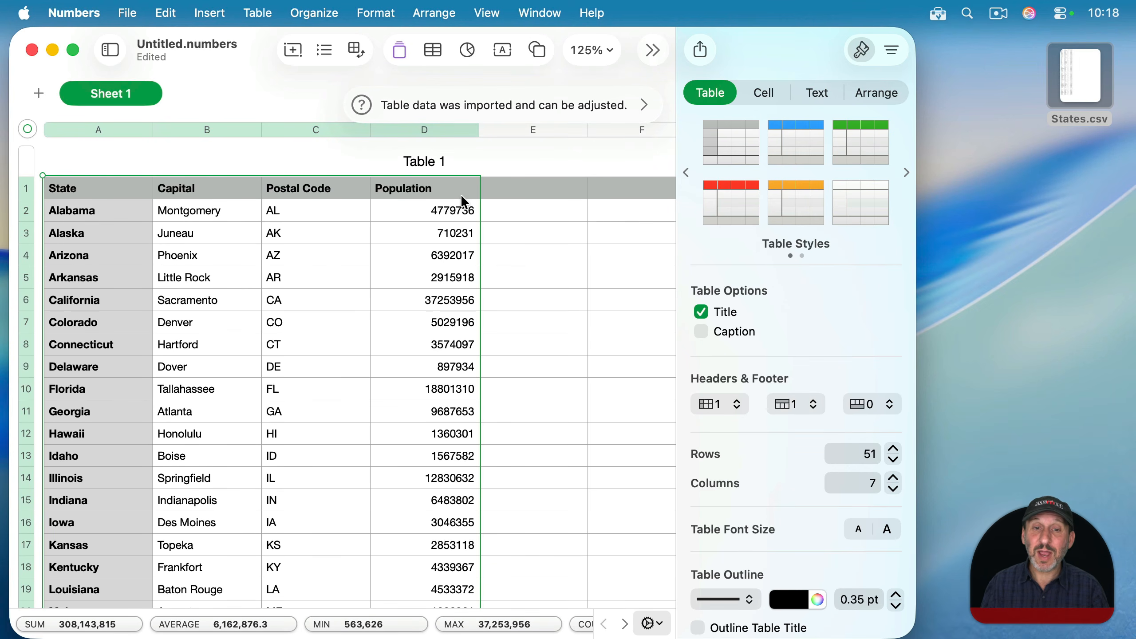
Examine the imported rows, the unused header cells and the import settings without changing them.
{"action": "left_click", "coordinate": [541, 187]}
{"action": "left_click", "coordinate": [628, 185]}
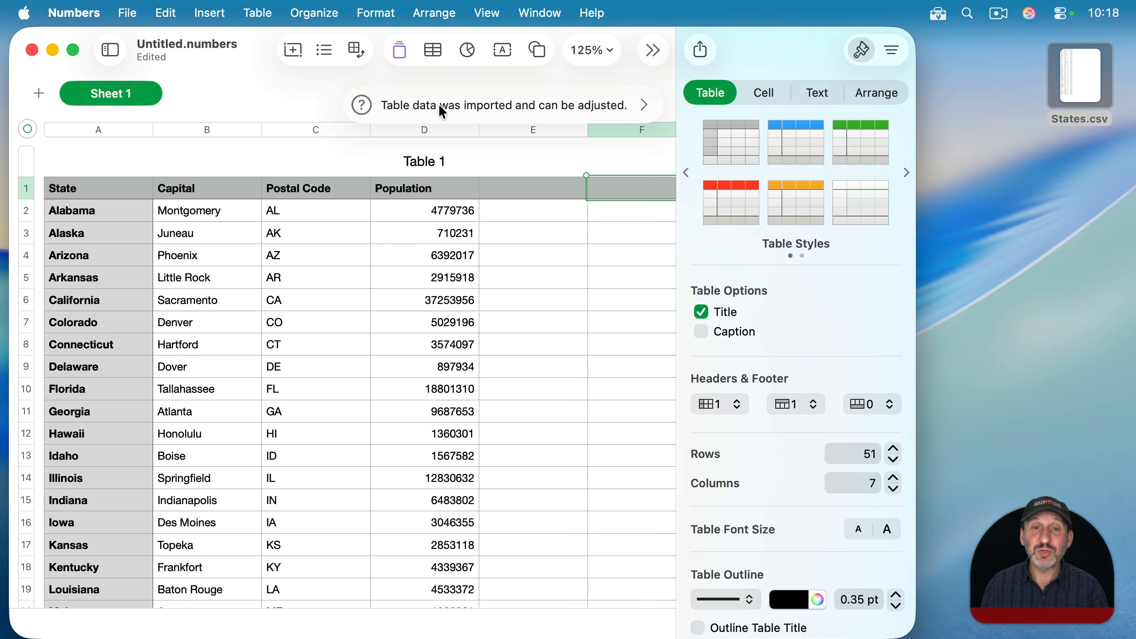
{"action": "left_click", "coordinate": [547, 108]}
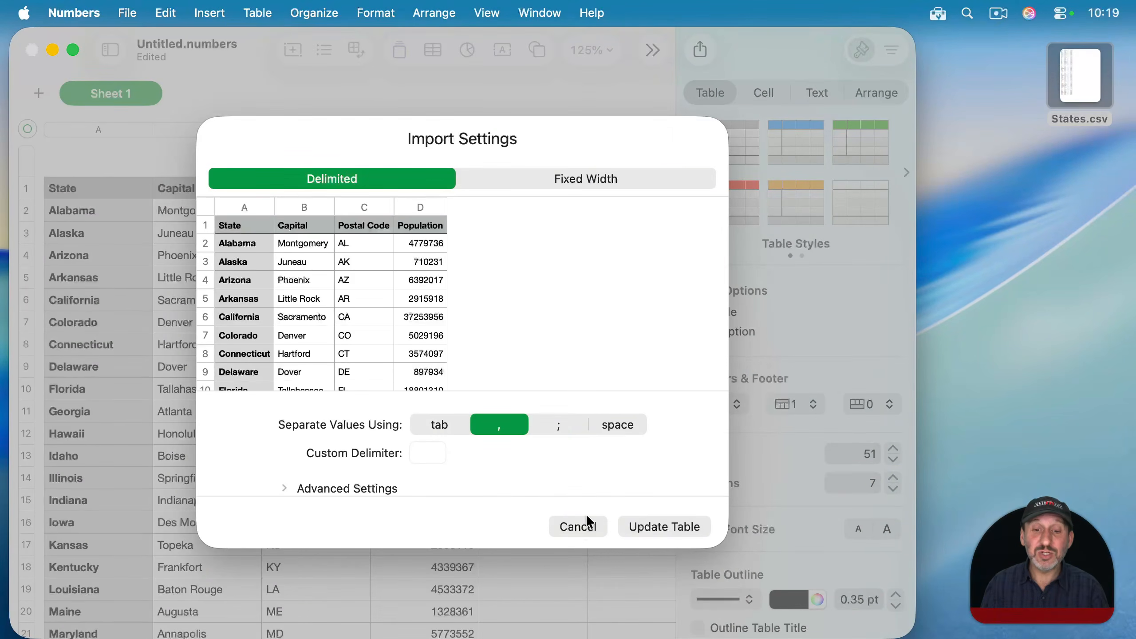
{"action": "left_click", "coordinate": [579, 526]}
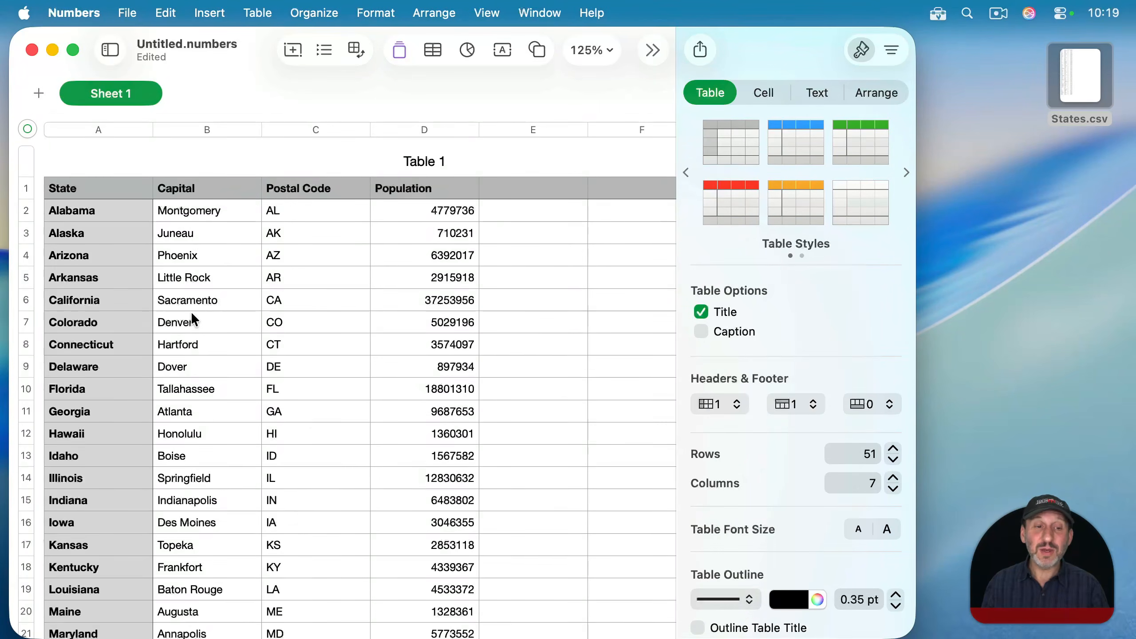
{"action": "scroll", "coordinate": [190, 312], "scroll_direction": "down", "scroll_amount": 10}
{"action": "scroll", "coordinate": [191, 311], "scroll_direction": "up", "scroll_amount": 10}
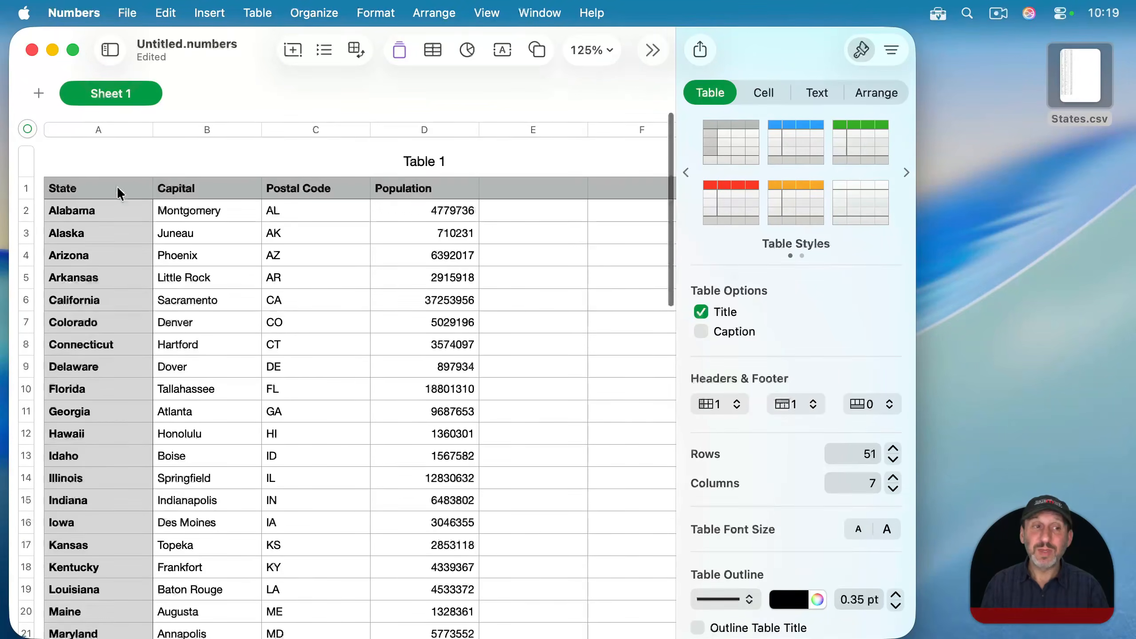
Replace the table with a new one that has a header row and header column, and import States.csv into it.
{"action": "left_click", "coordinate": [26, 136]}
{"action": "key", "text": "BackSpace"}
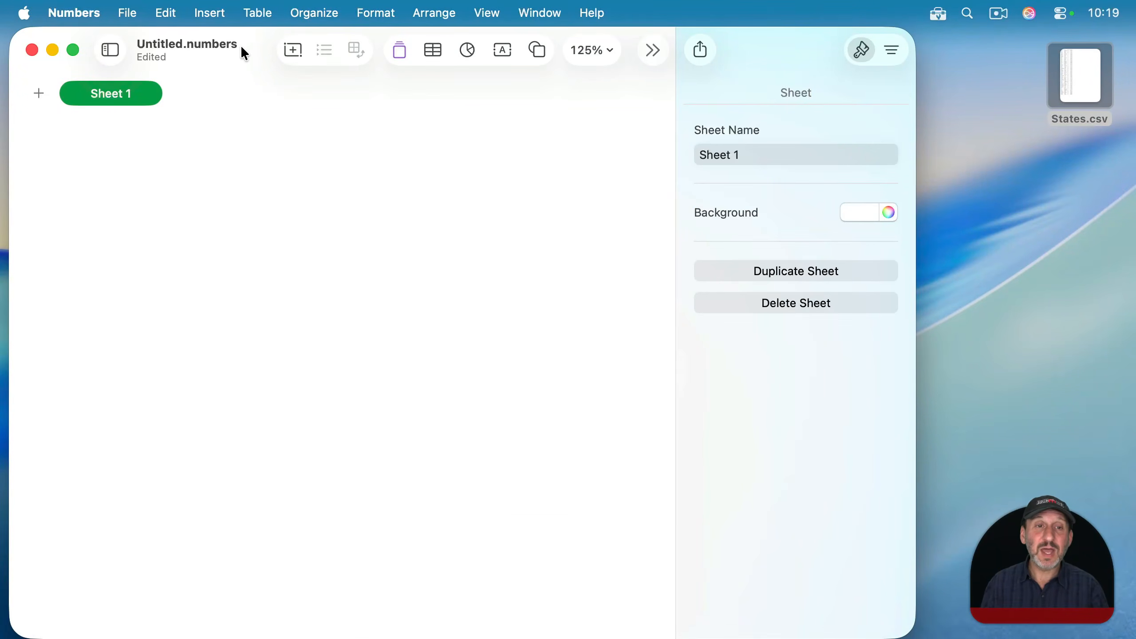
{"action": "left_click", "coordinate": [434, 51]}
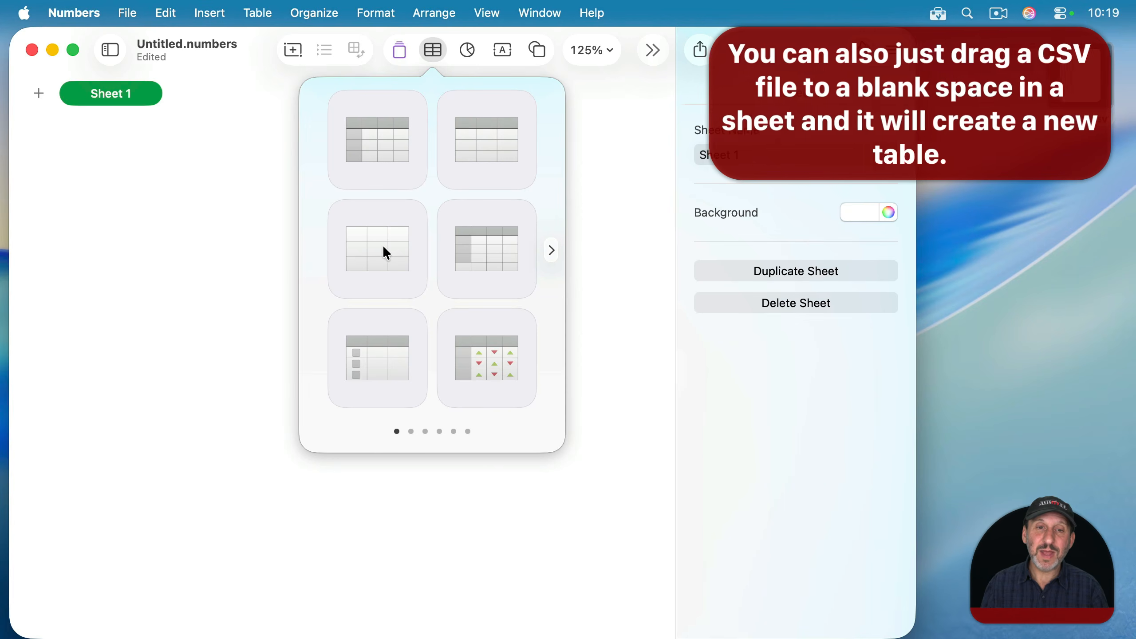
{"action": "left_click", "coordinate": [396, 155]}
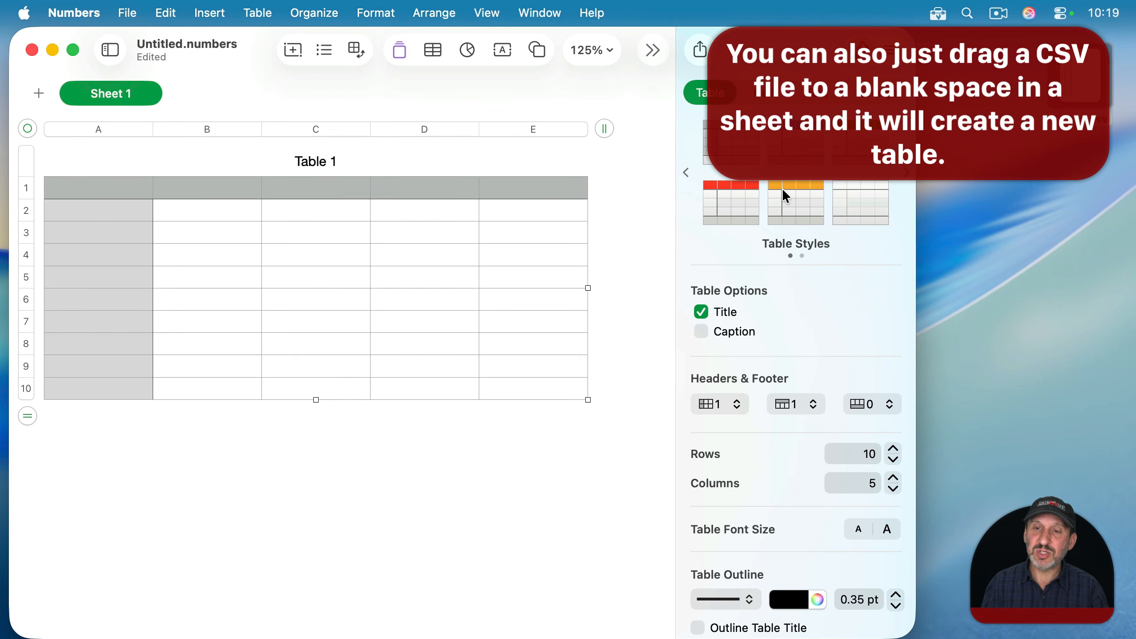
{"action": "left_click", "coordinate": [786, 199]}
{"action": "left_click_drag", "start_coordinate": [1076, 91], "coordinate": [235, 291]}
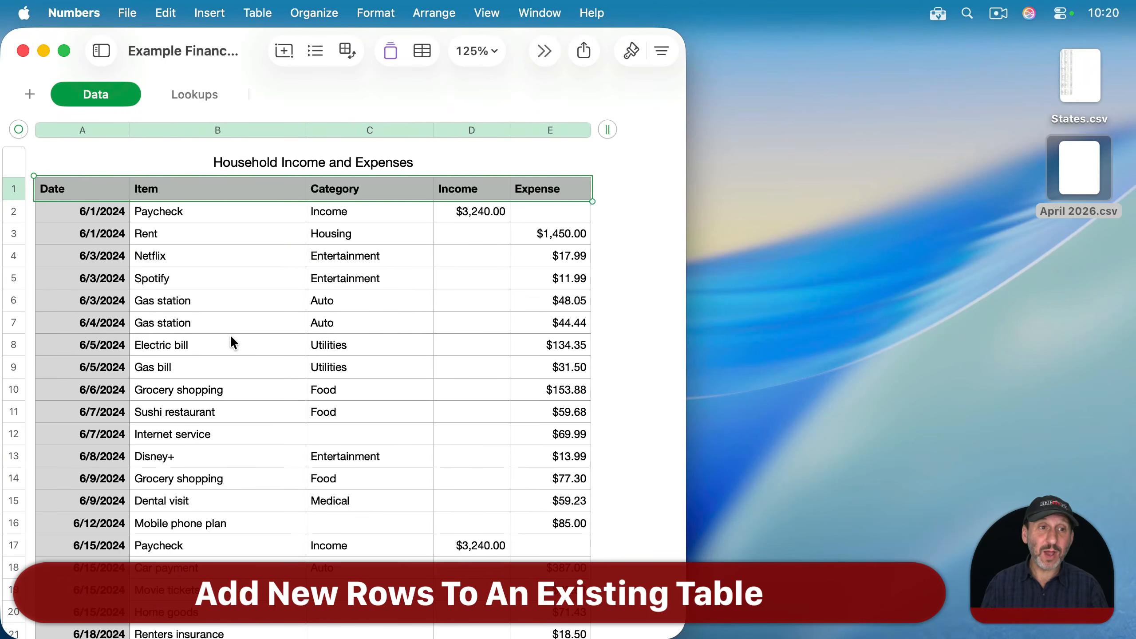
Add an empty row at the end of the Household Income and Expenses table and import April 2026.csv starting in its Date cell.
{"action": "scroll", "coordinate": [175, 405], "scroll_direction": "down", "scroll_amount": 20}
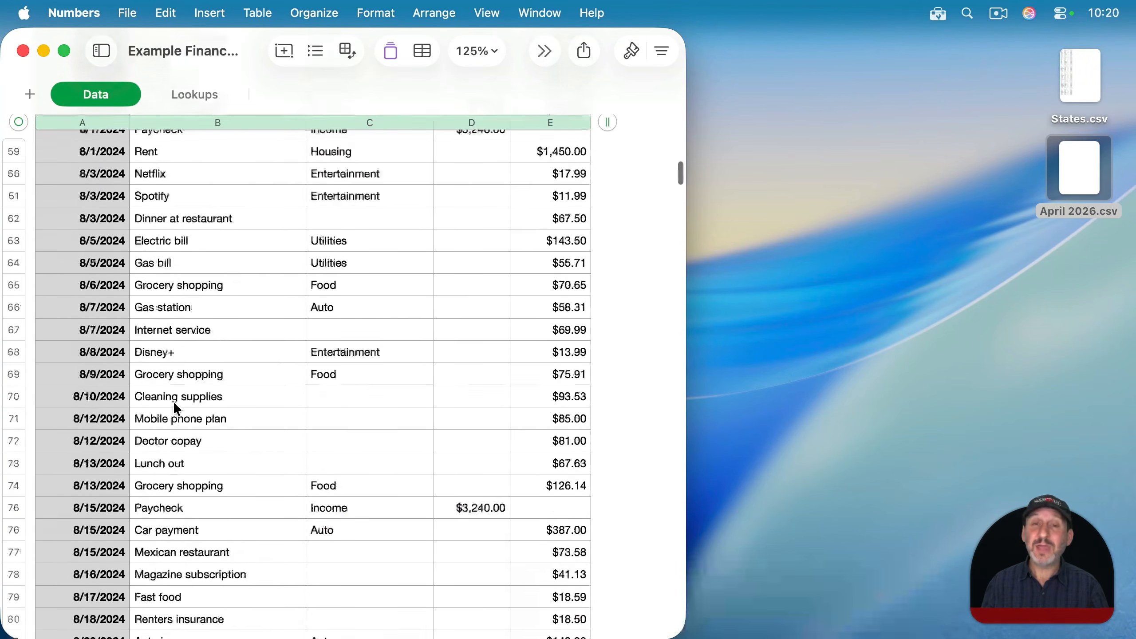
{"action": "scroll", "coordinate": [175, 404], "scroll_direction": "down", "scroll_amount": 20}
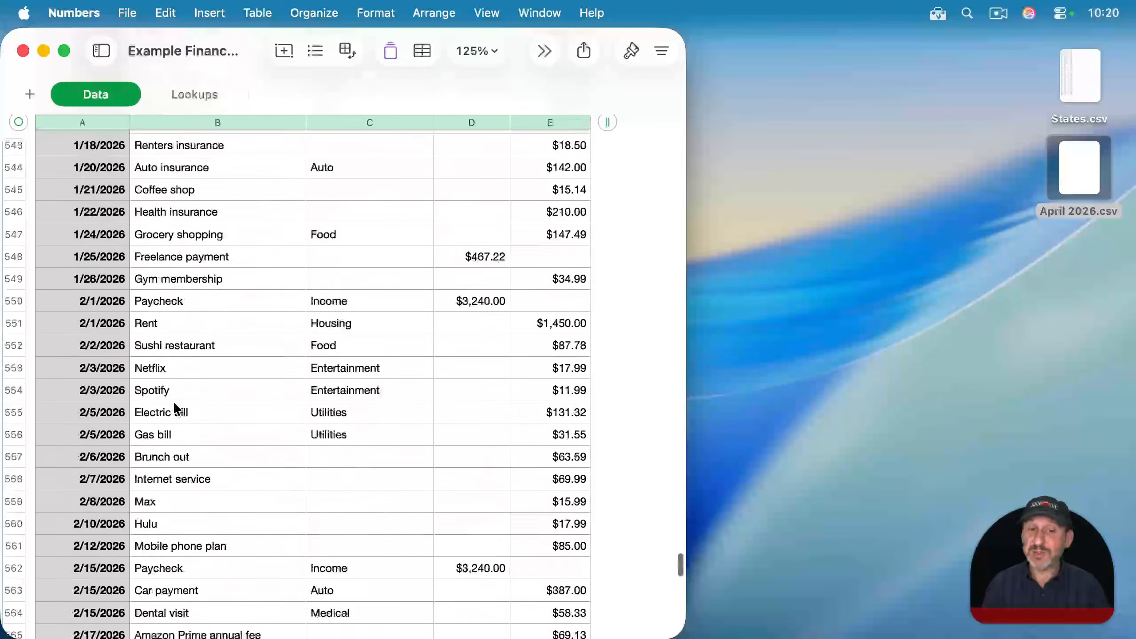
{"action": "scroll", "coordinate": [175, 405], "scroll_direction": "down", "scroll_amount": 20}
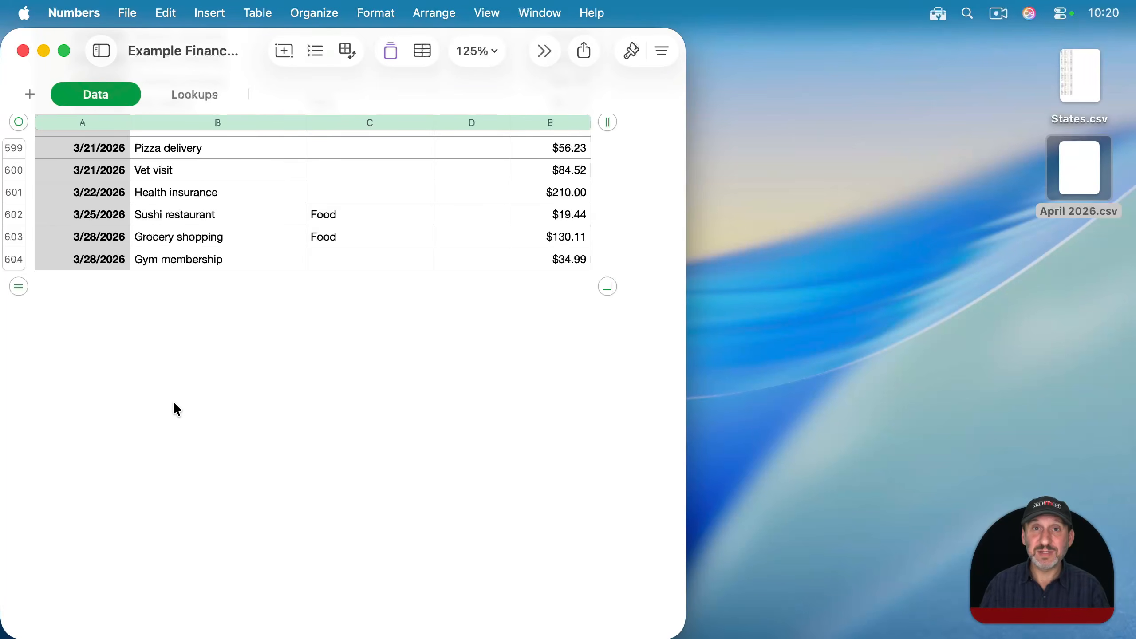
{"action": "left_click", "coordinate": [95, 264]}
{"action": "left_click", "coordinate": [1067, 197]}
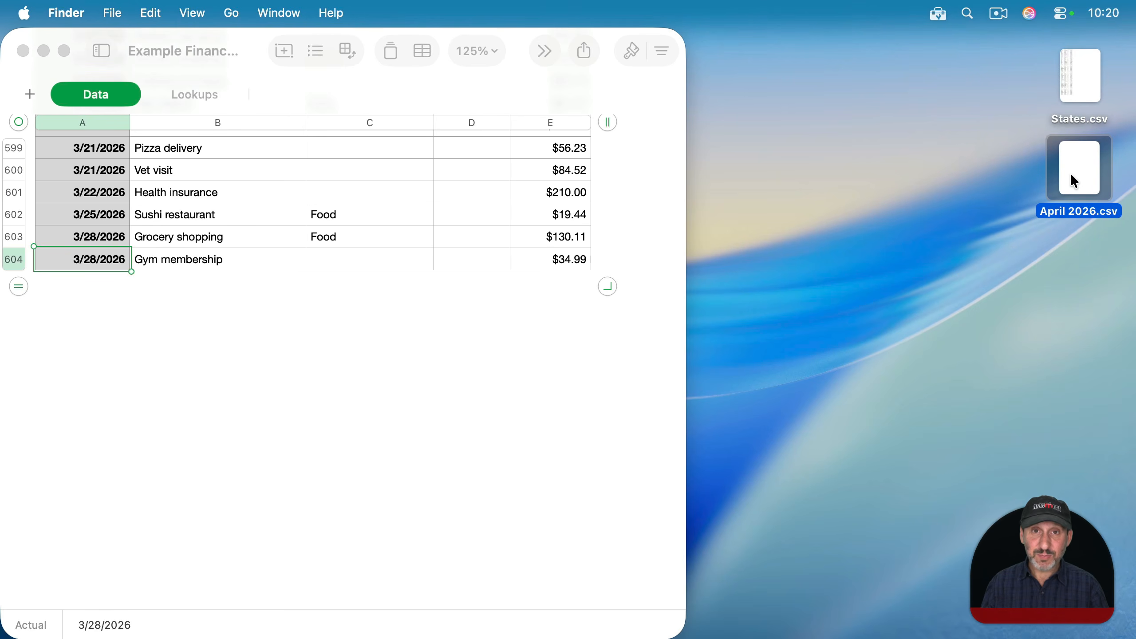
{"action": "left_click", "coordinate": [126, 272]}
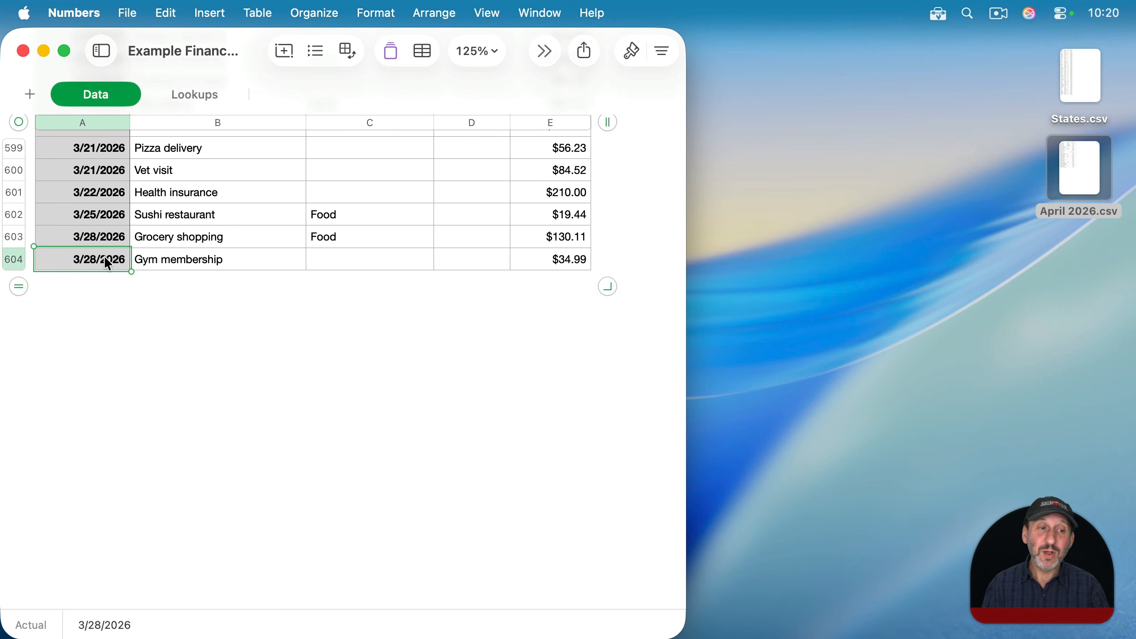
{"action": "key", "text": "Return"}
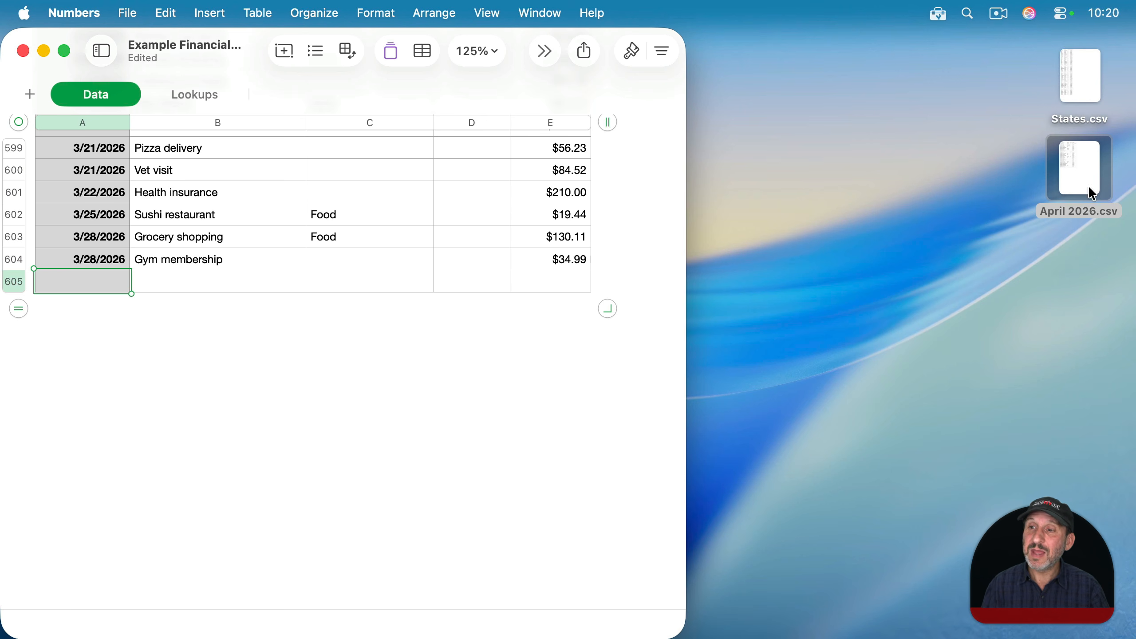
{"action": "left_click_drag", "start_coordinate": [1078, 170], "coordinate": [79, 278]}
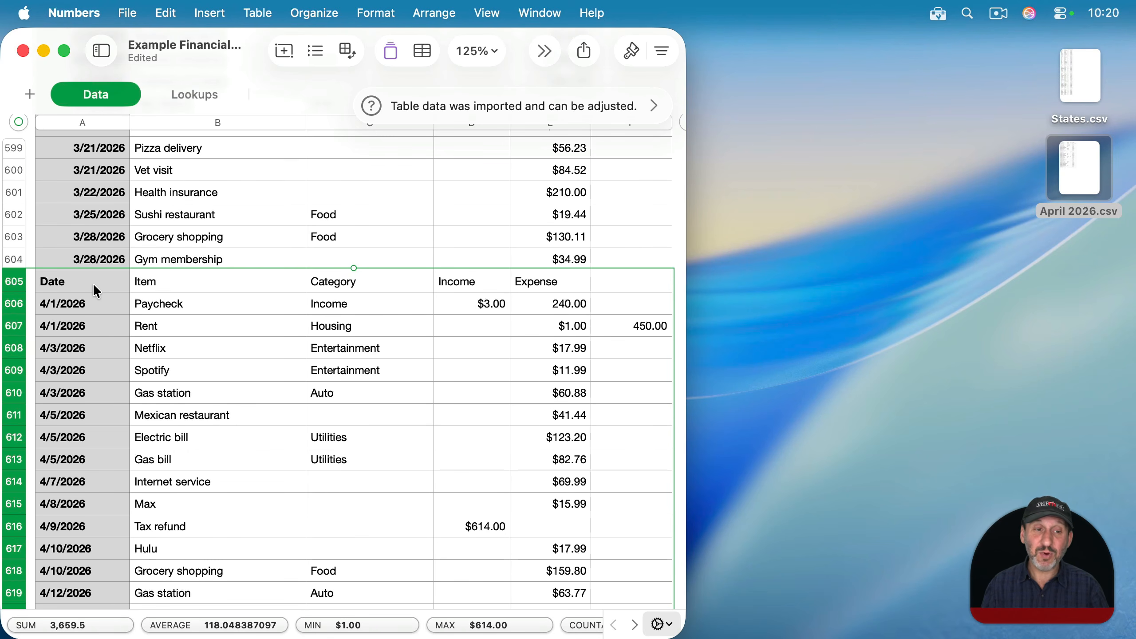
Set the starting row of the April 2026.csv import to 2 to skip its header line, and update the table.
{"action": "left_click", "coordinate": [422, 108]}
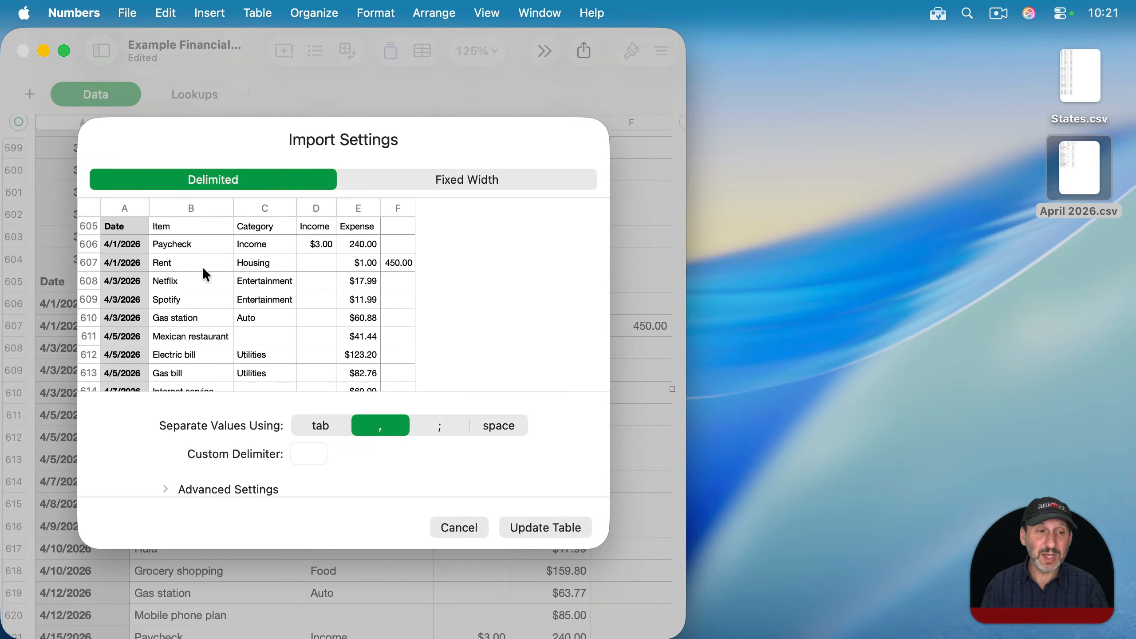
{"action": "left_click", "coordinate": [166, 488]}
{"action": "left_click", "coordinate": [340, 448]}
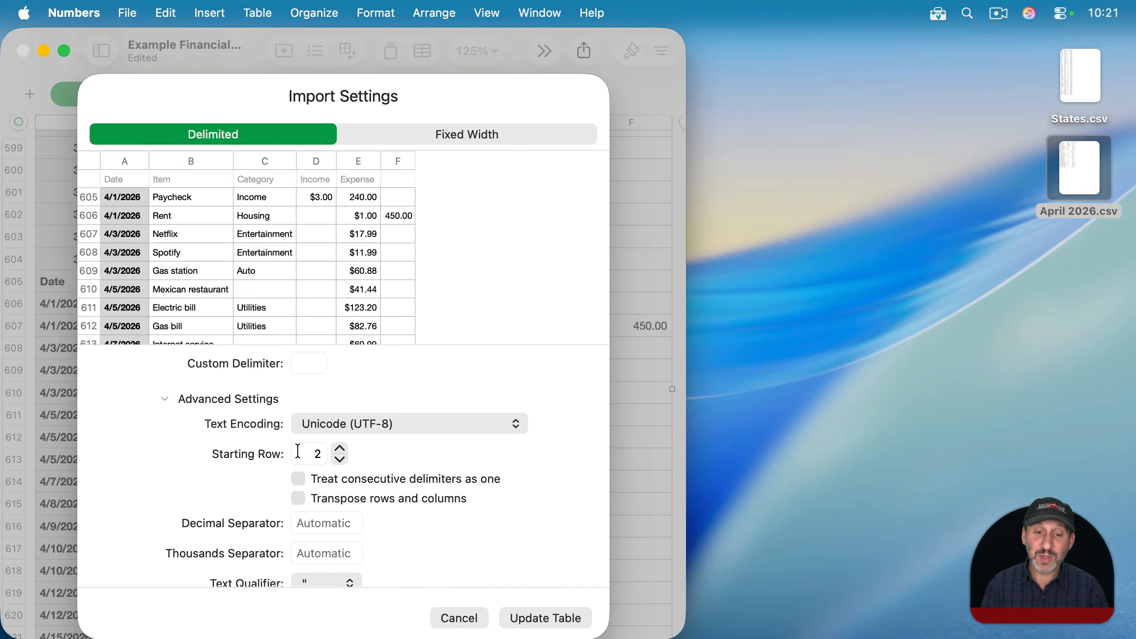
{"action": "left_click", "coordinate": [546, 617]}
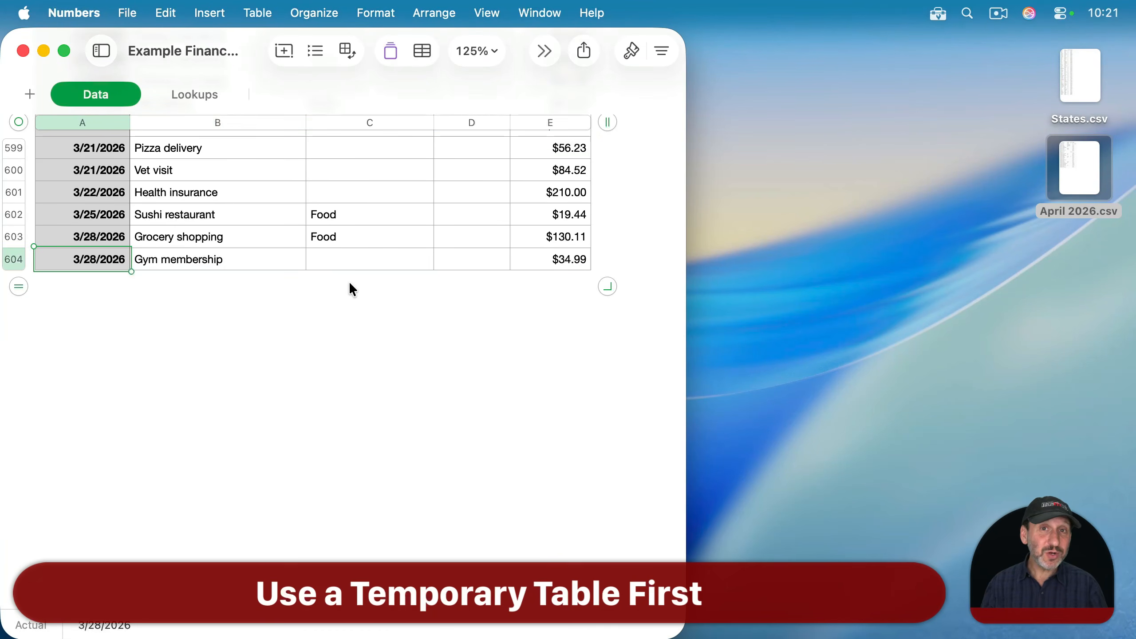
Add a new sheet and import April 2026.csv into its empty table.
{"action": "scroll", "coordinate": [249, 241], "scroll_direction": "up", "scroll_amount": 5}
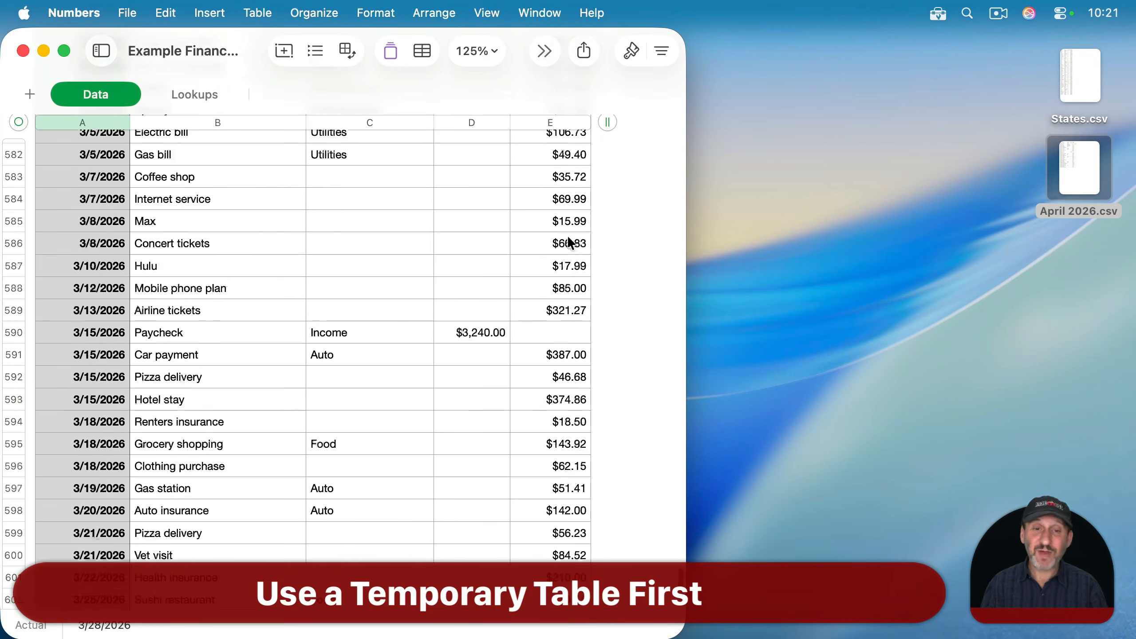
{"action": "scroll", "coordinate": [325, 419], "scroll_direction": "down", "scroll_amount": 5}
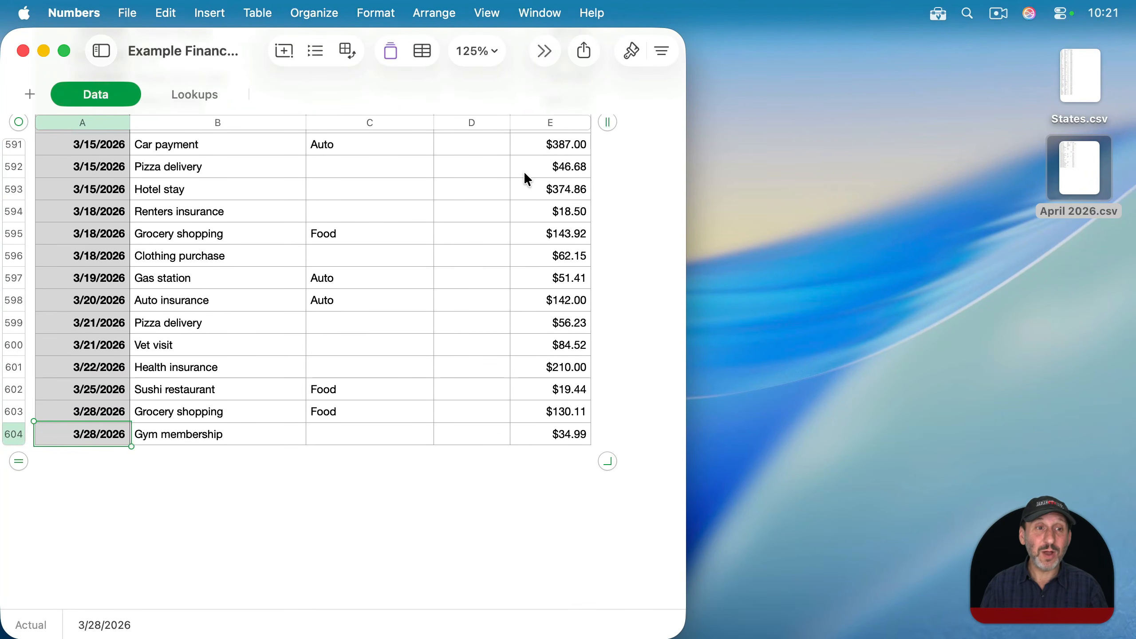
{"action": "left_click", "coordinate": [35, 100]}
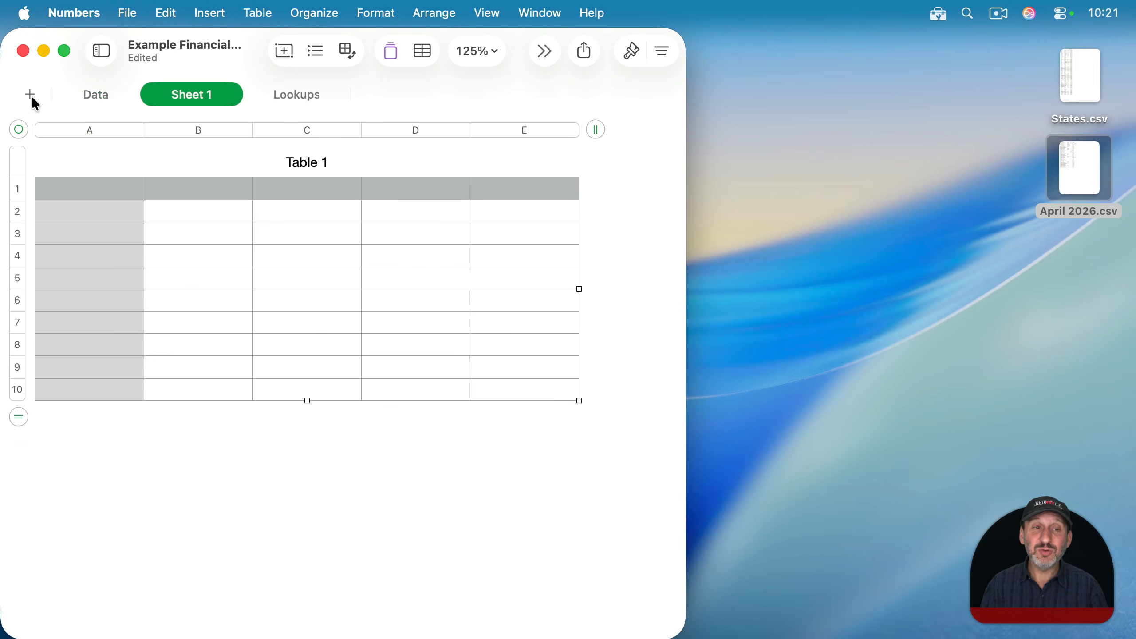
{"action": "left_click_drag", "start_coordinate": [1088, 208], "coordinate": [224, 273]}
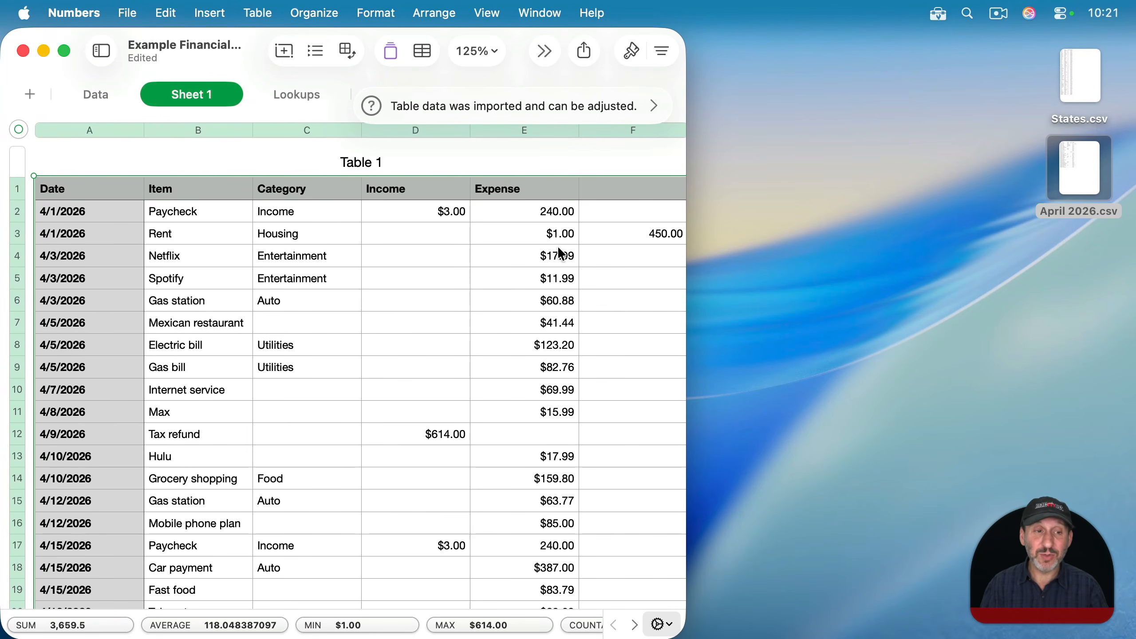
{"action": "left_click", "coordinate": [78, 237]}
{"action": "left_click", "coordinate": [101, 297]}
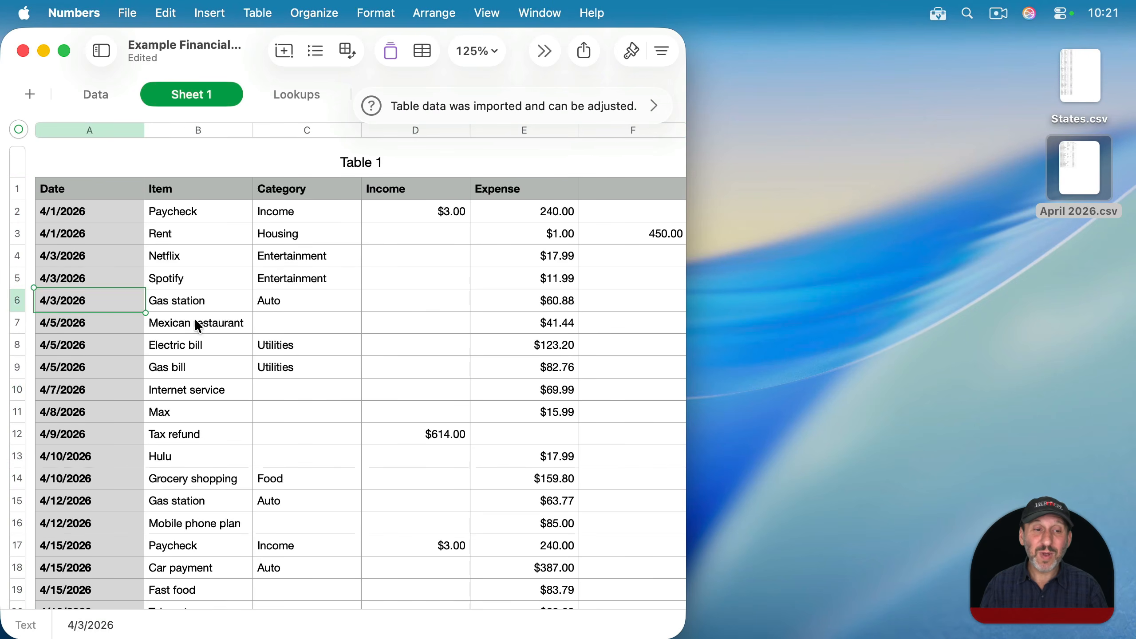
{"action": "left_click", "coordinate": [416, 389]}
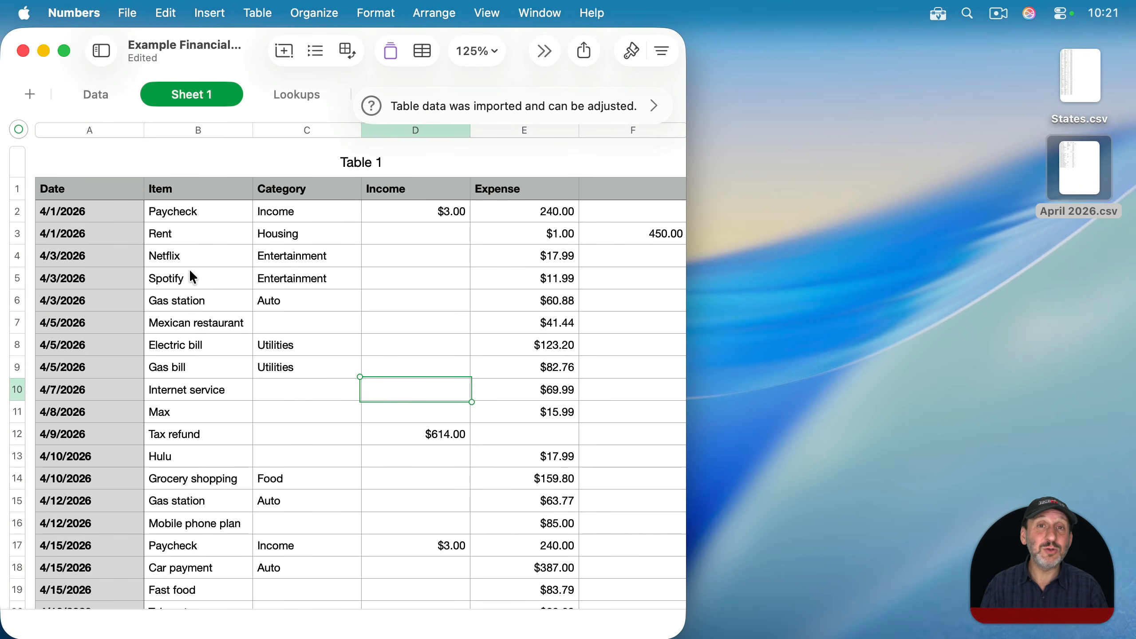
Copy rows 2 through 29 of the imported table and paste them into a new row at the end of the Data sheet's table.
{"action": "left_click", "coordinate": [16, 216]}
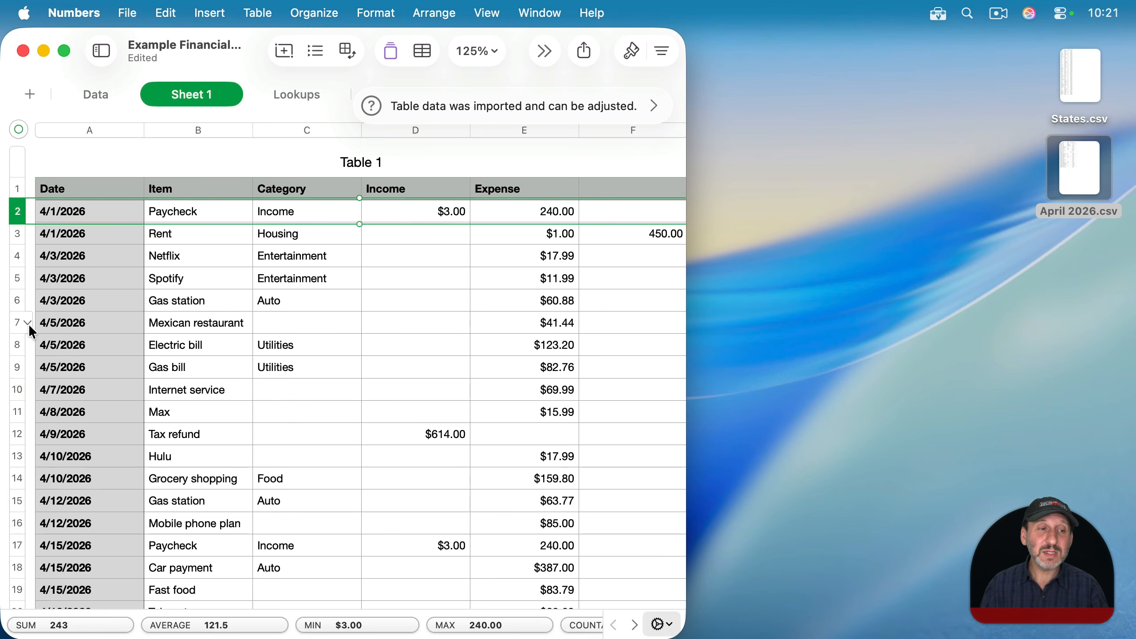
{"action": "scroll", "coordinate": [28, 323], "scroll_direction": "down", "scroll_amount": 3}
{"action": "scroll", "coordinate": [29, 323], "scroll_direction": "down", "scroll_amount": 5}
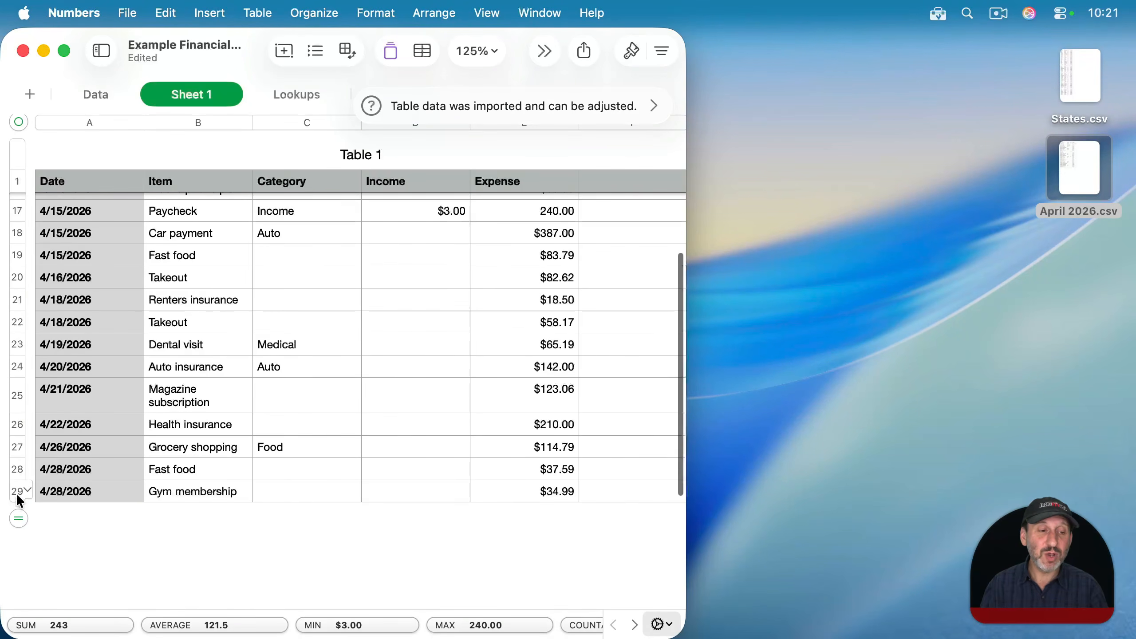
{"action": "left_click", "coordinate": [32, 480], "text": "shift"}
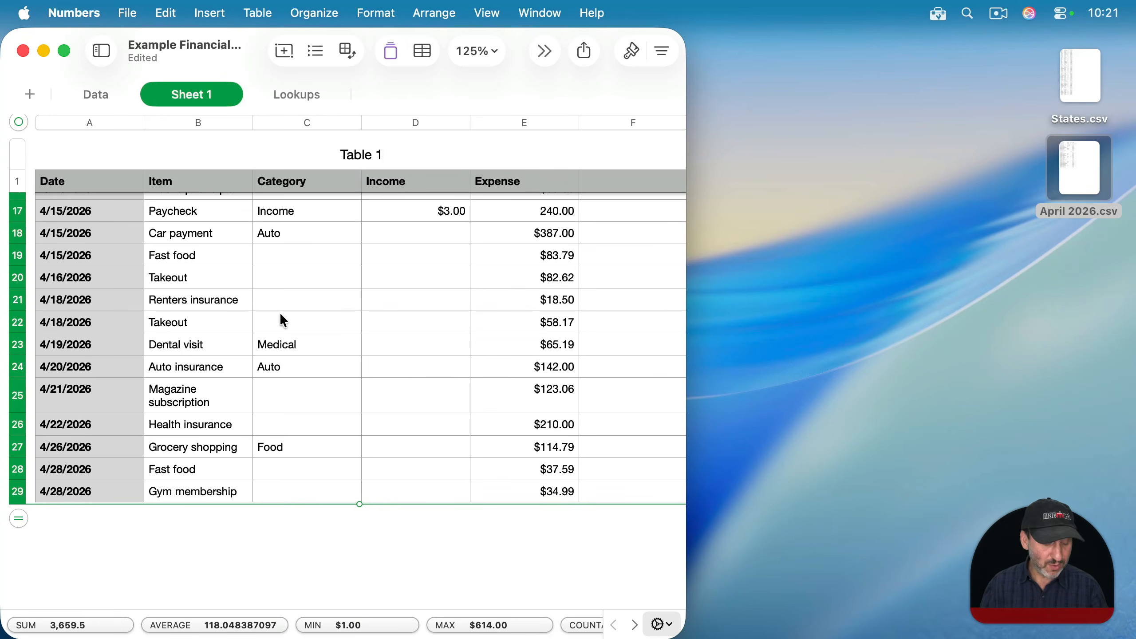
{"action": "left_click", "coordinate": [101, 95]}
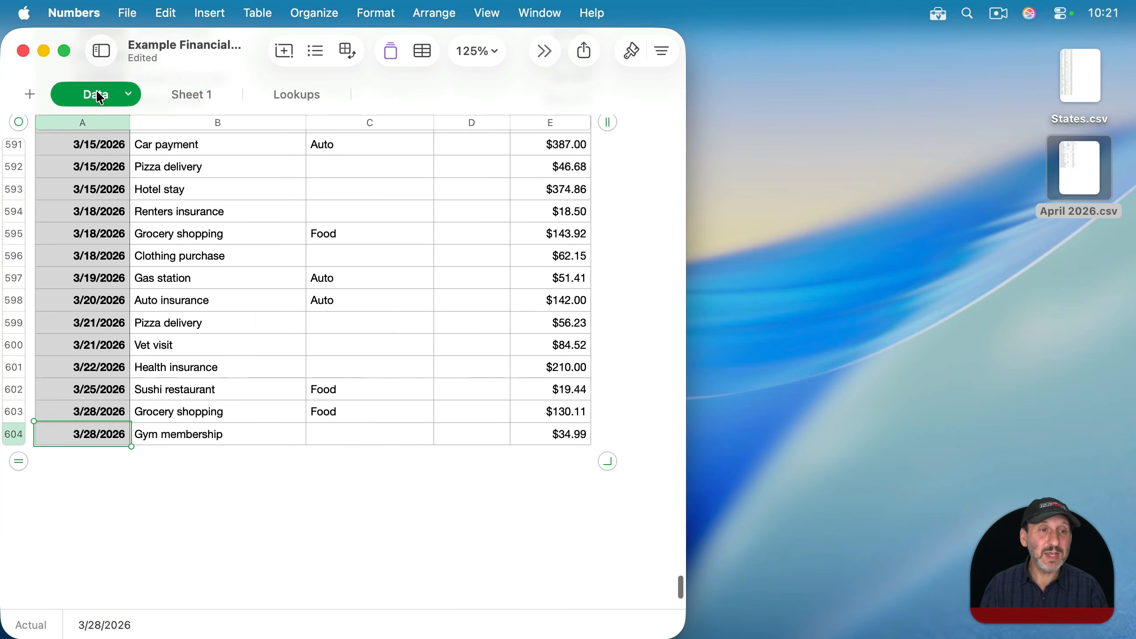
{"action": "key", "text": "Return"}
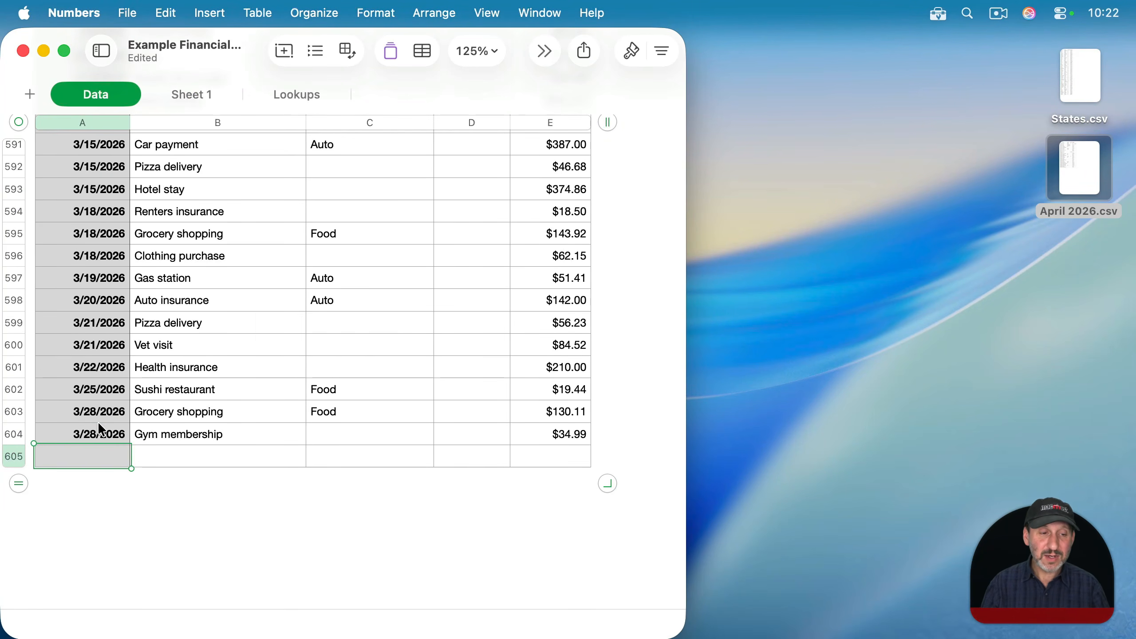
{"action": "key", "text": "super+v"}
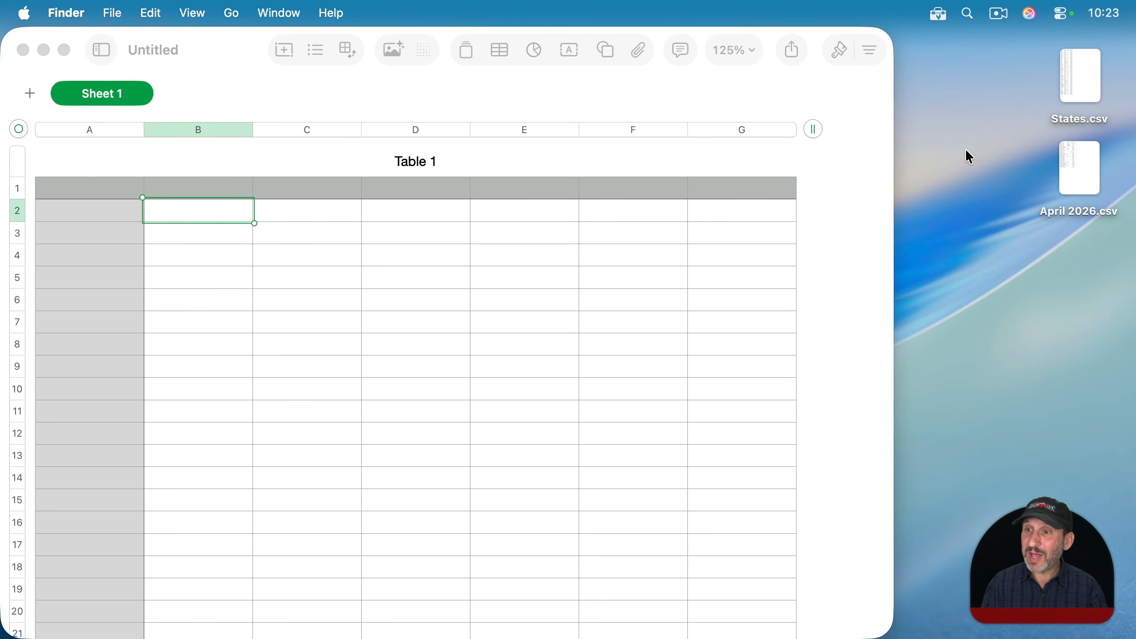
Copy the States.csv file in Finder and paste it into cell A1 of the untitled spreadsheet's table.
{"action": "left_click", "coordinate": [1081, 88]}
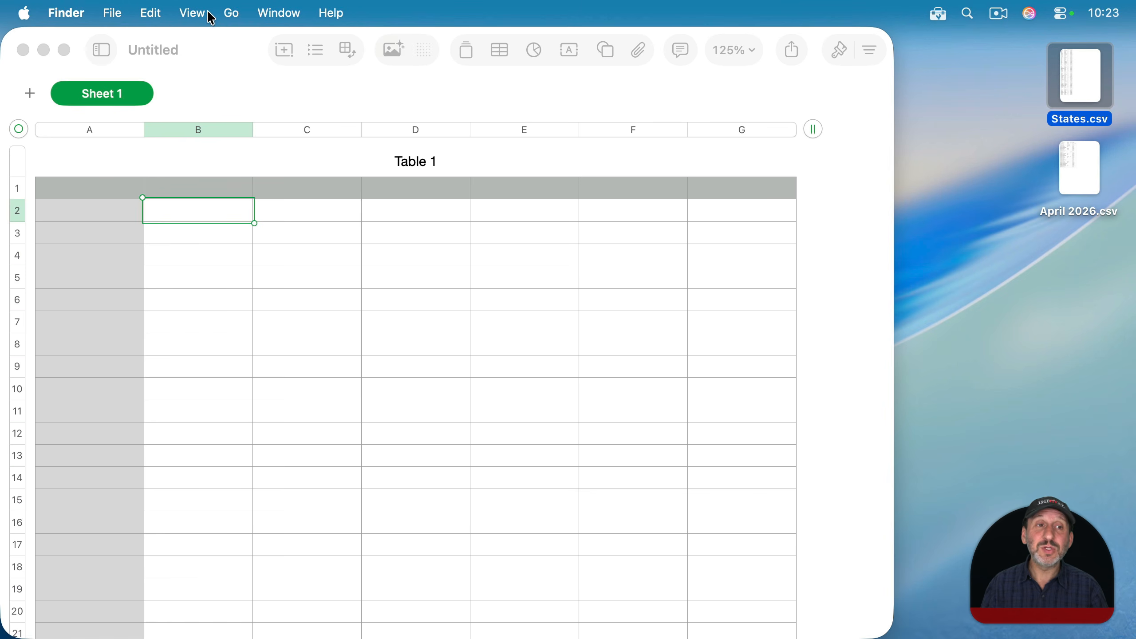
{"action": "left_click", "coordinate": [150, 13]}
{"action": "left_click", "coordinate": [179, 116]}
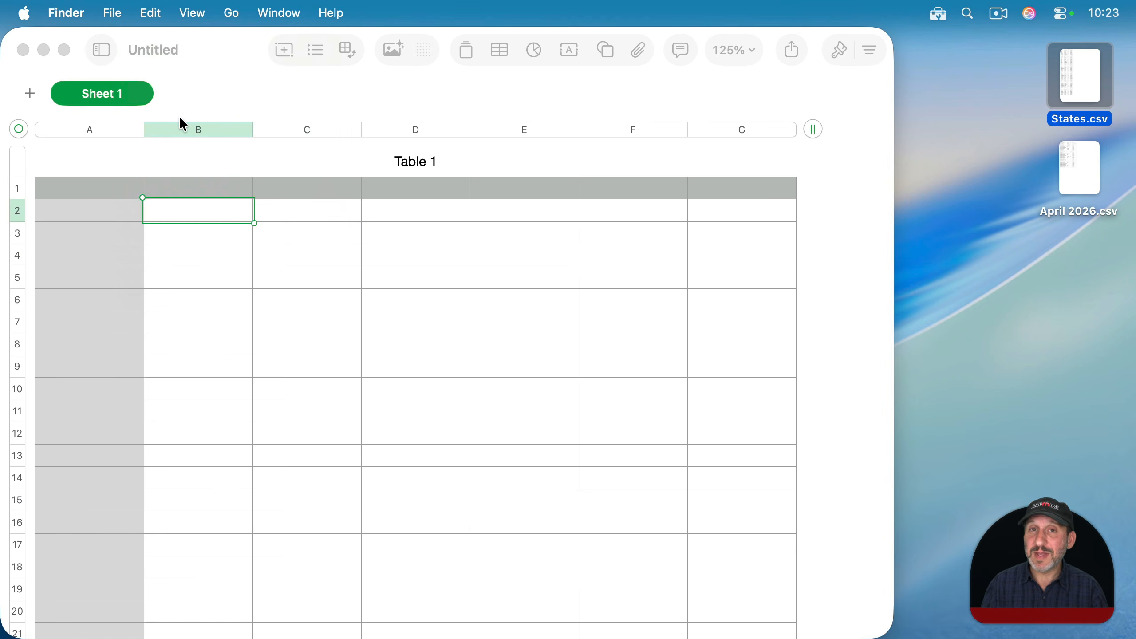
{"action": "left_click", "coordinate": [226, 67]}
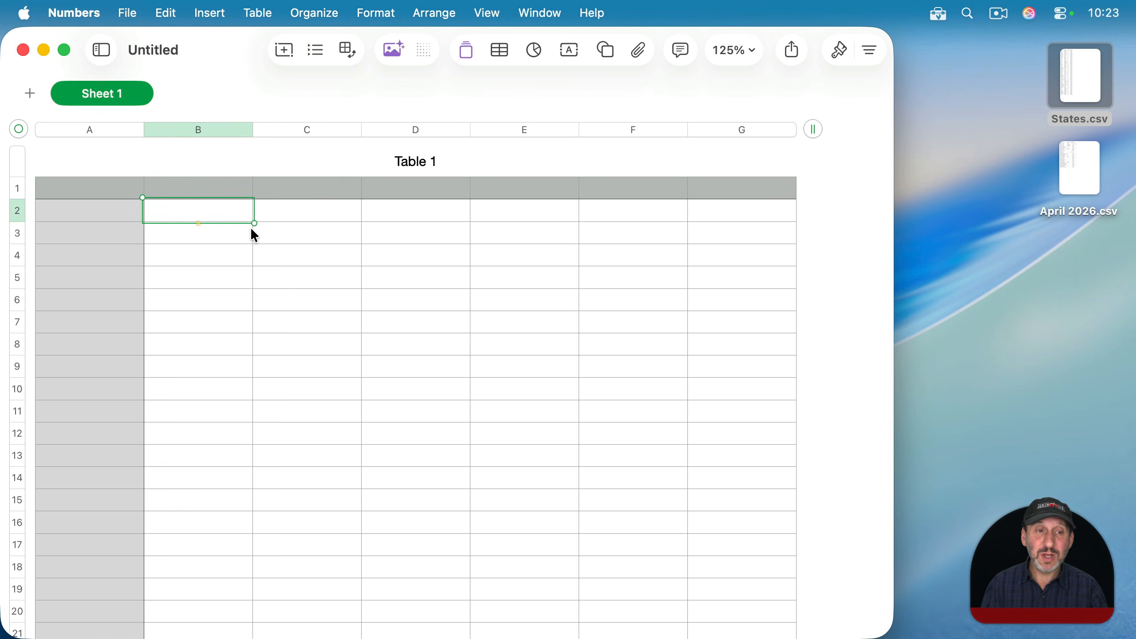
{"action": "left_click", "coordinate": [83, 195]}
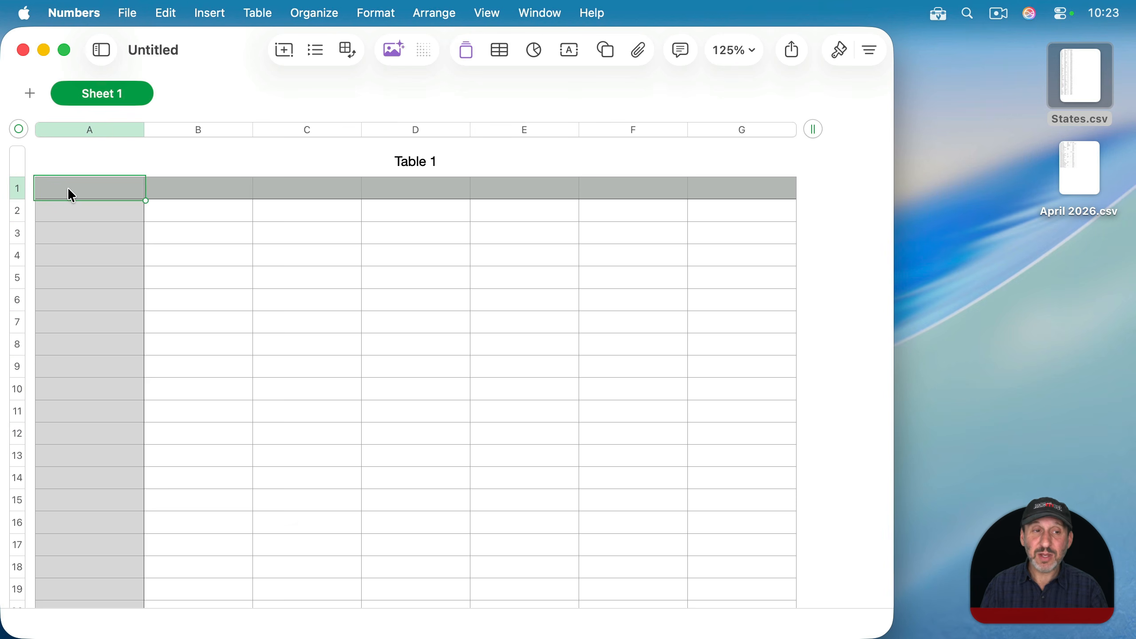
{"action": "key", "text": "super+v"}
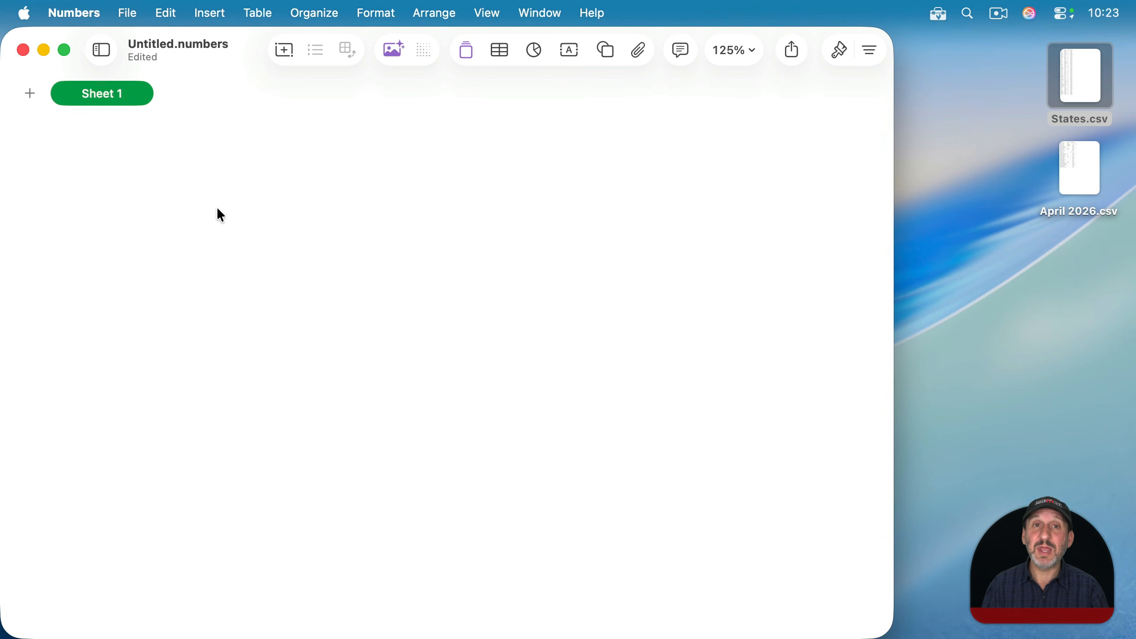
Paste the copied States.csv file onto the empty sheet as a new table, and undo the paste.
{"action": "key", "text": "super+v"}
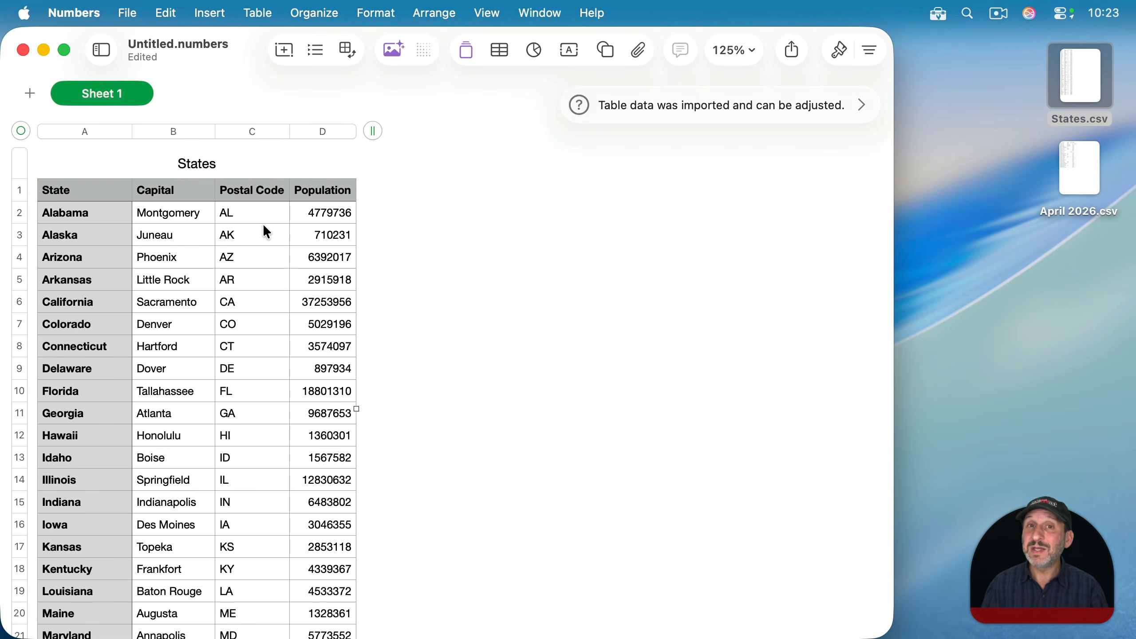
{"action": "key", "text": "super+z"}
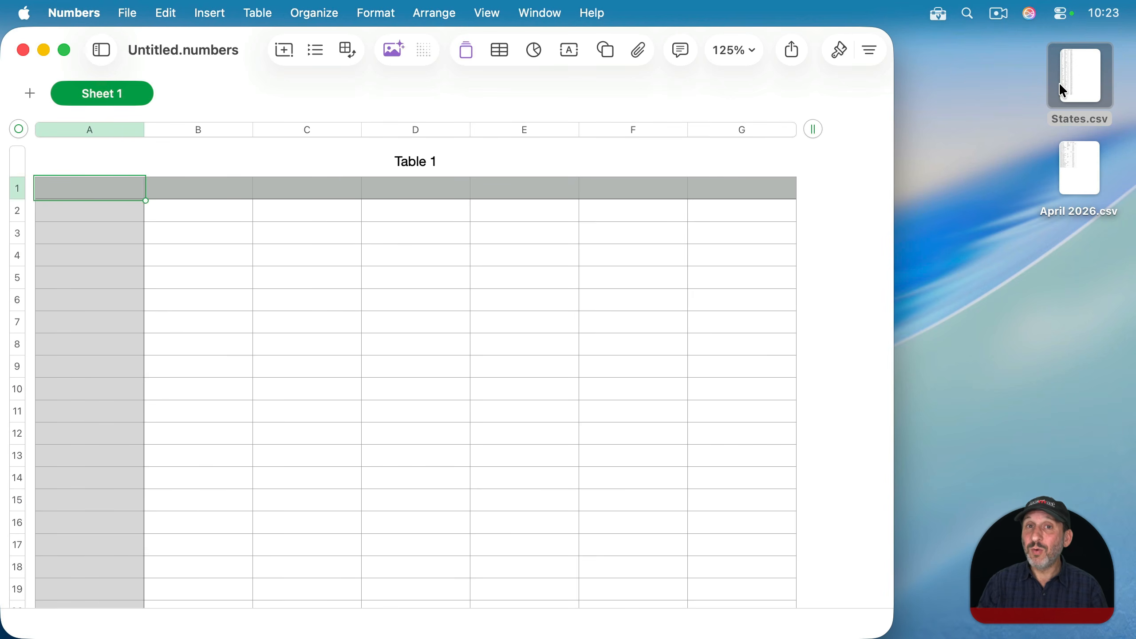
Open States.csv in TextEdit and copy the lines from California through Florida.
{"action": "right_click", "coordinate": [1085, 80]}
{"action": "mouse_move", "coordinate": [964, 104]}
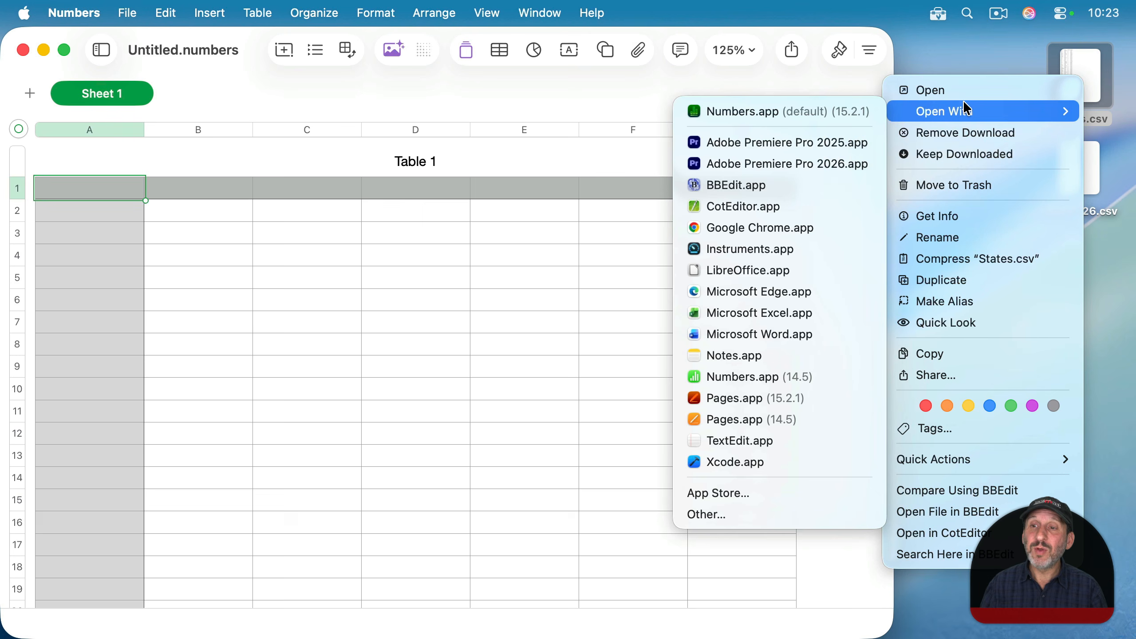
{"action": "left_click", "coordinate": [756, 440]}
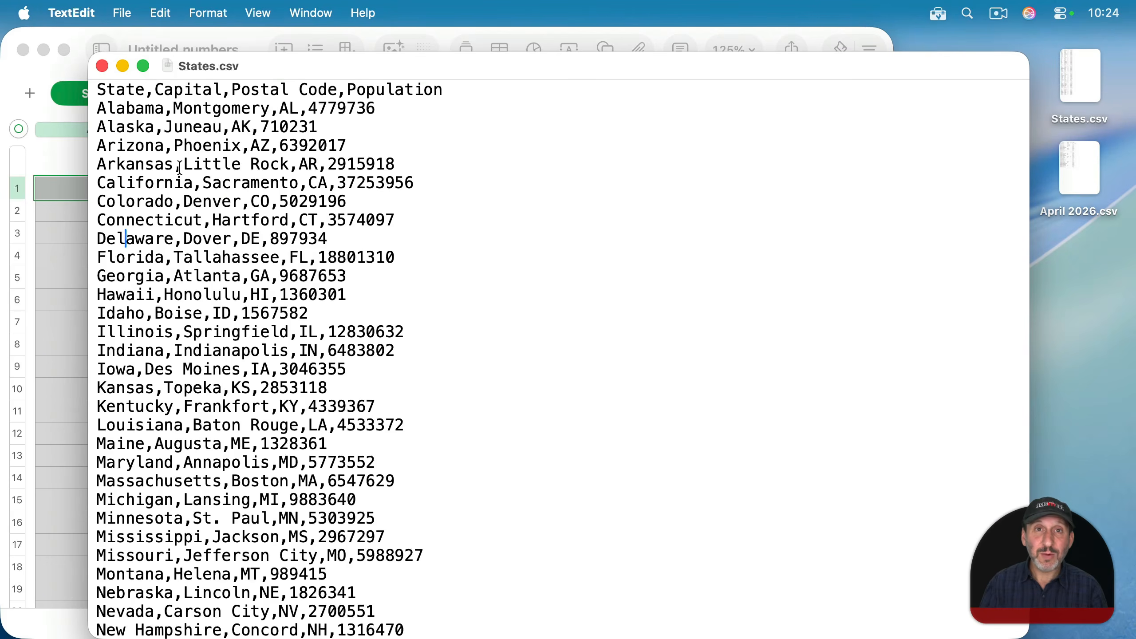
{"action": "key", "text": "super+a"}
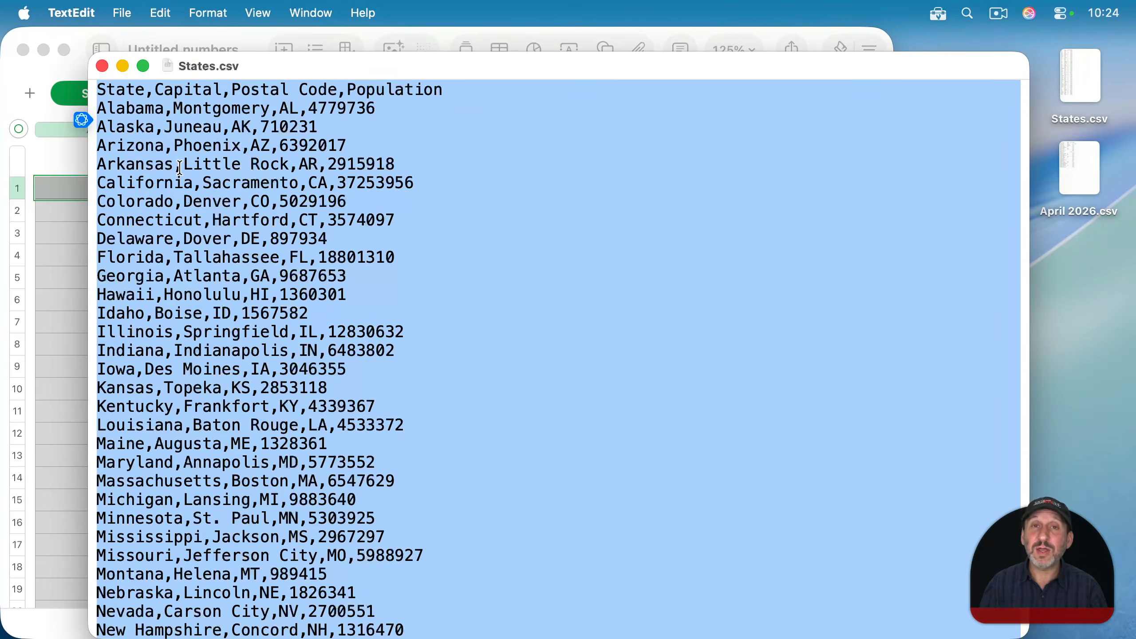
{"action": "left_click", "coordinate": [143, 182]}
{"action": "left_click_drag", "start_coordinate": [95, 182], "coordinate": [93, 273]}
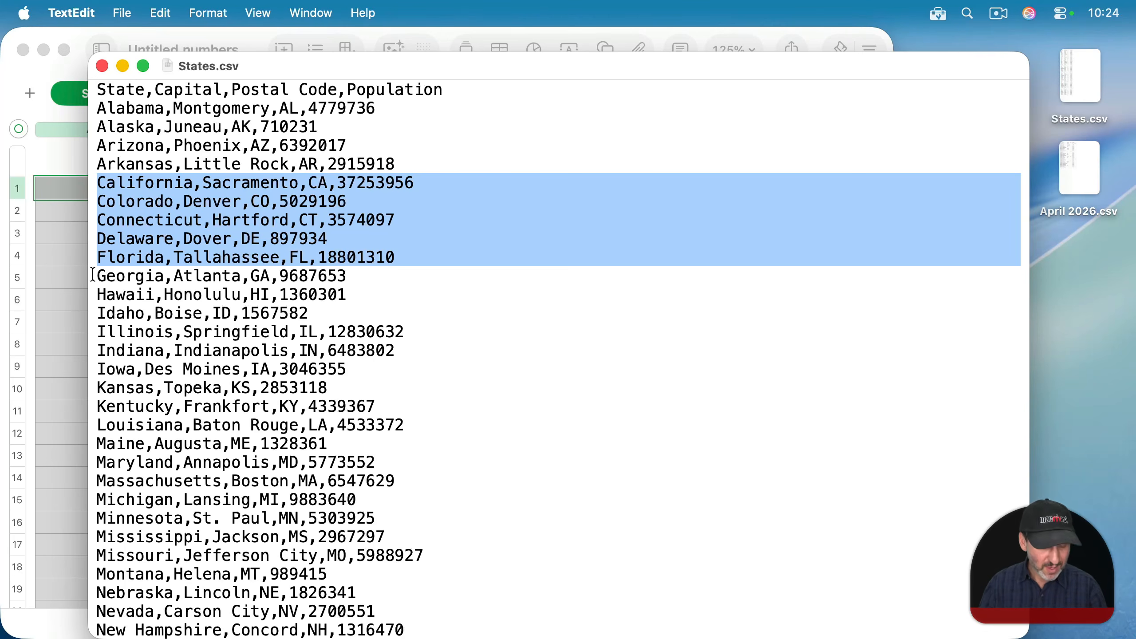
Return to Numbers and paste the copied lines into the table starting at cell A2.
{"action": "left_click", "coordinate": [60, 153]}
{"action": "left_click", "coordinate": [79, 216]}
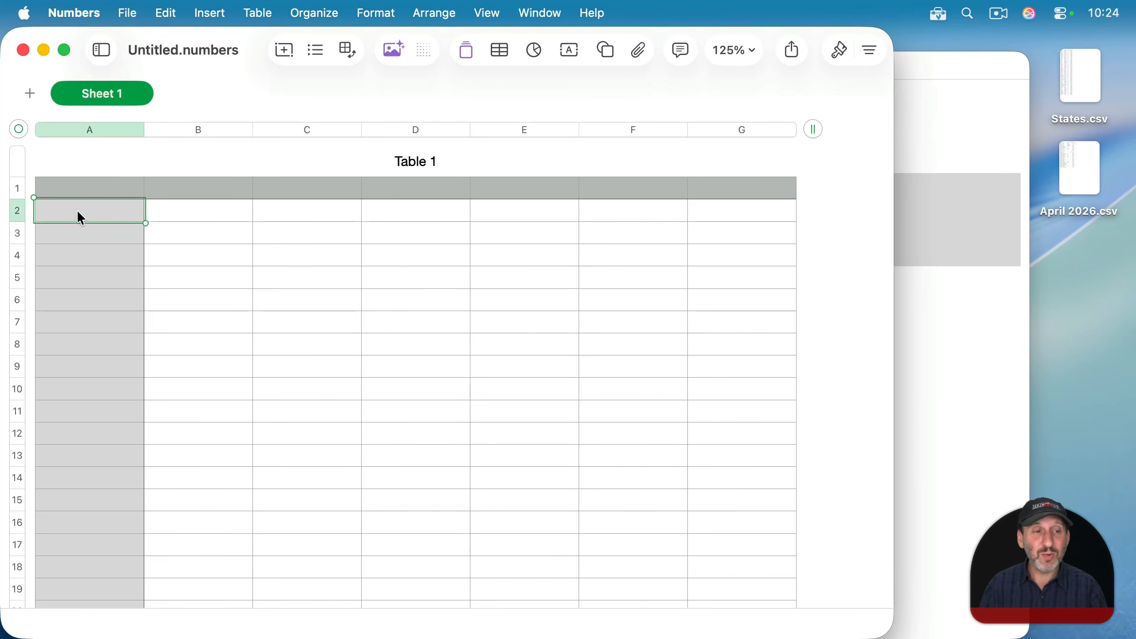
{"action": "key", "text": "super+v"}
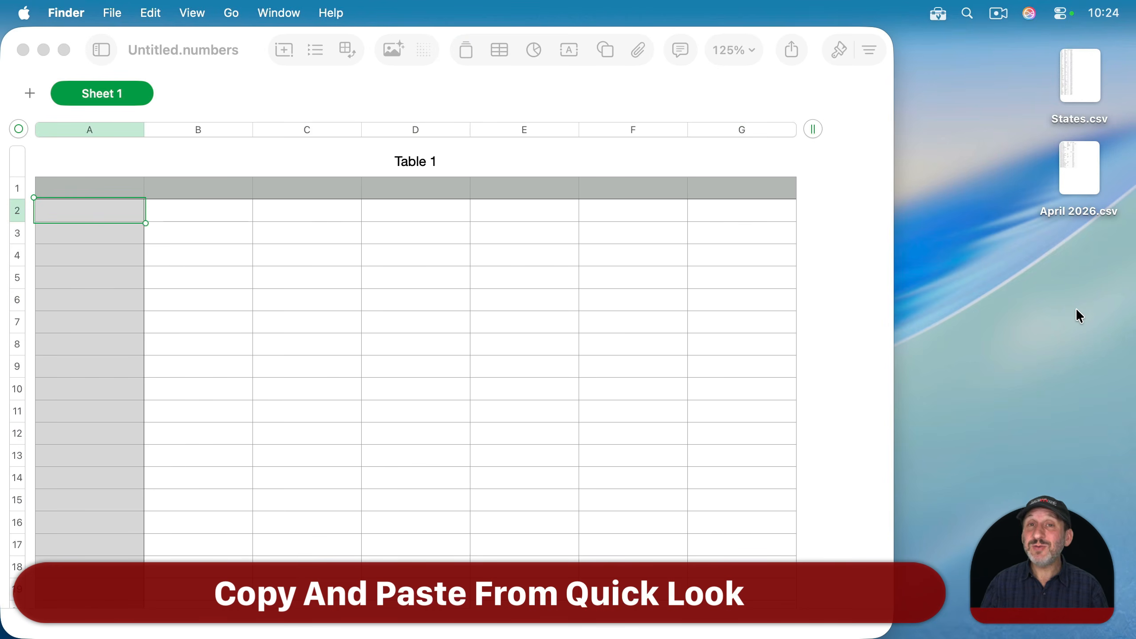
Preview States.csv with Quick Look, copy the rows from Arizona through Idaho, and paste them into the Numbers table at cell A2.
{"action": "left_click", "coordinate": [1086, 68]}
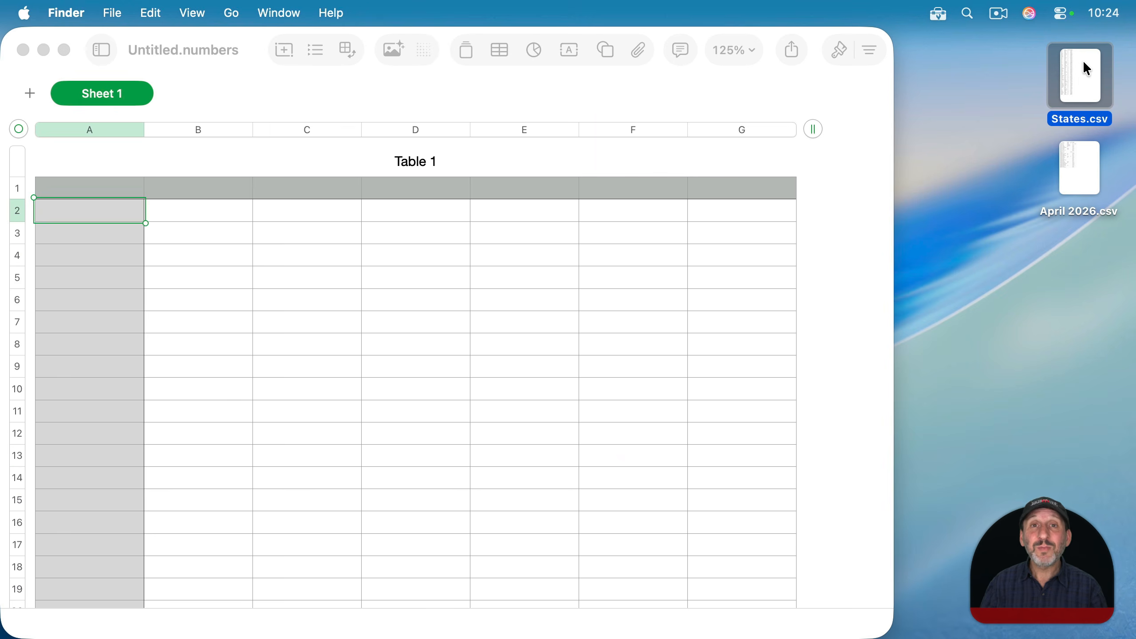
{"action": "key", "text": "space"}
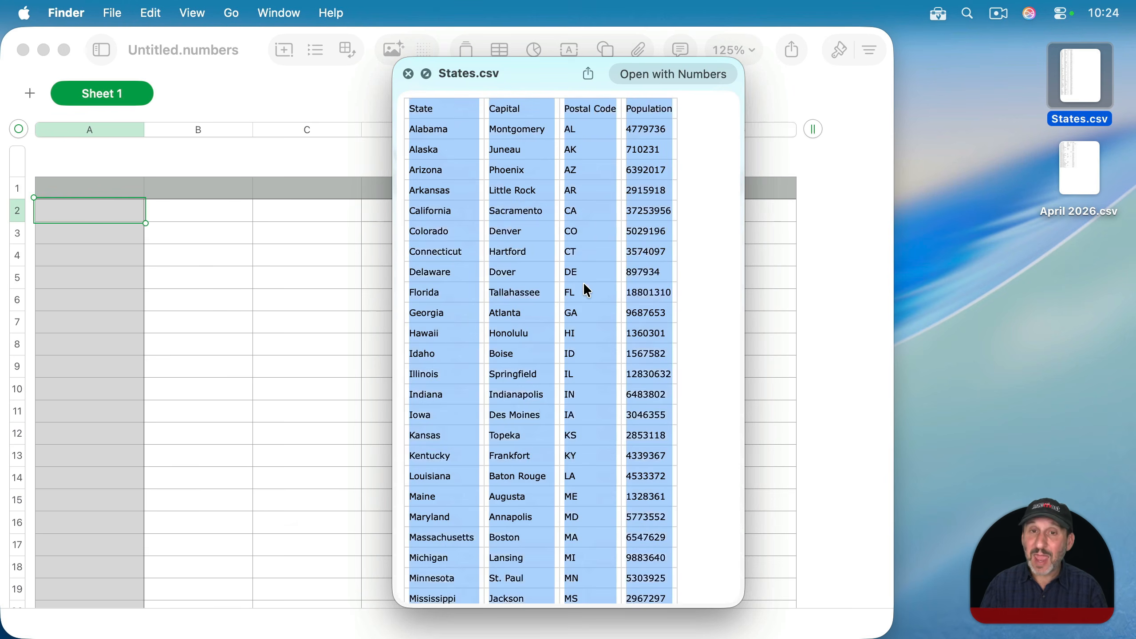
{"action": "left_click_drag", "start_coordinate": [446, 170], "coordinate": [672, 351]}
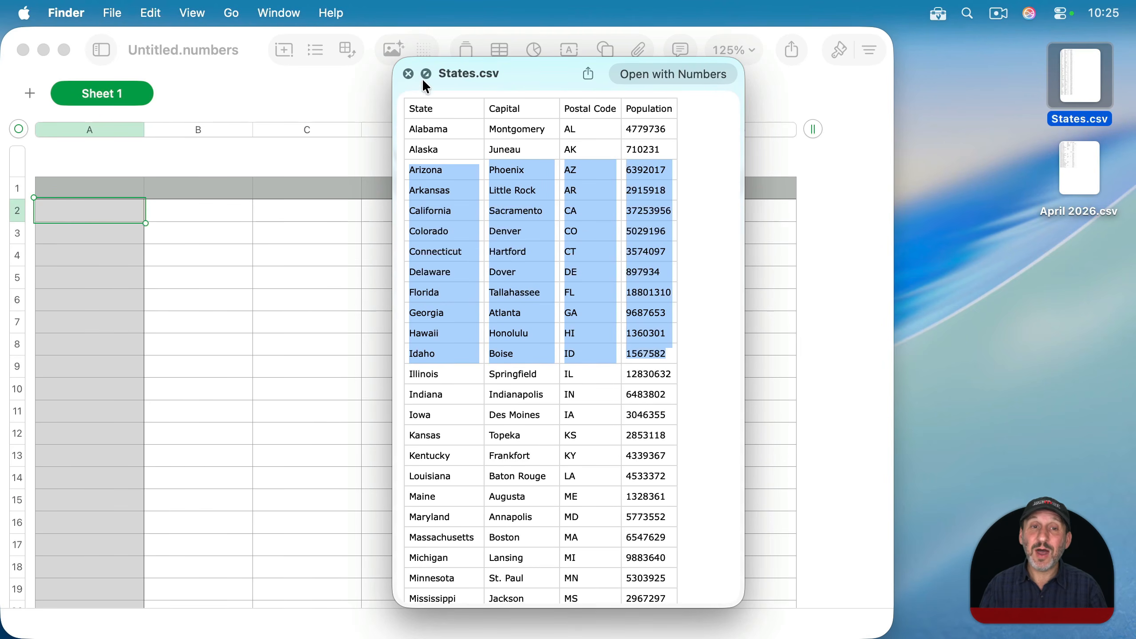
{"action": "left_click", "coordinate": [88, 222]}
{"action": "key", "text": "super+v"}
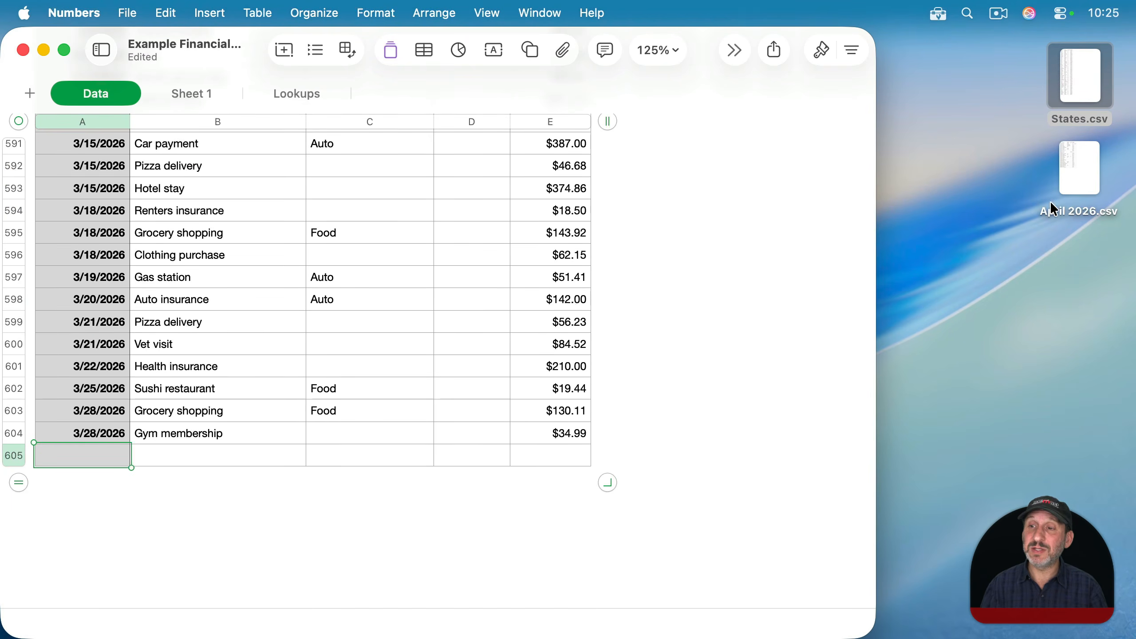
Preview April 2026.csv with Quick Look, copy the rows from Electric bill through Hulu, and paste them into the Data sheet at cell A605.
{"action": "left_click", "coordinate": [1081, 160]}
{"action": "key", "text": "space"}
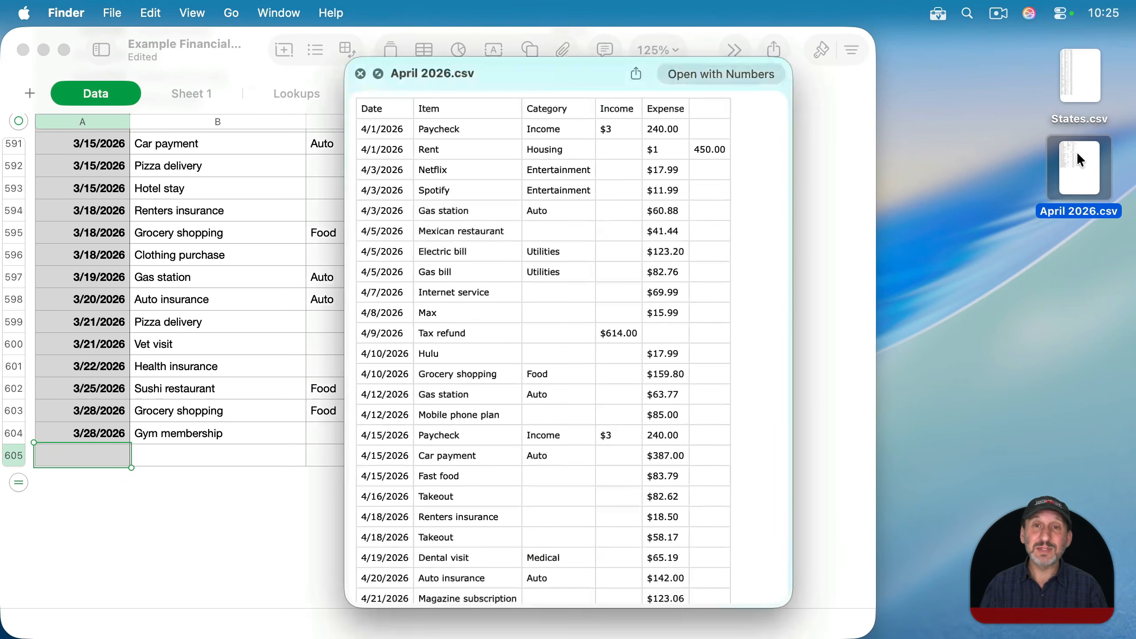
{"action": "left_click_drag", "start_coordinate": [362, 251], "coordinate": [687, 350]}
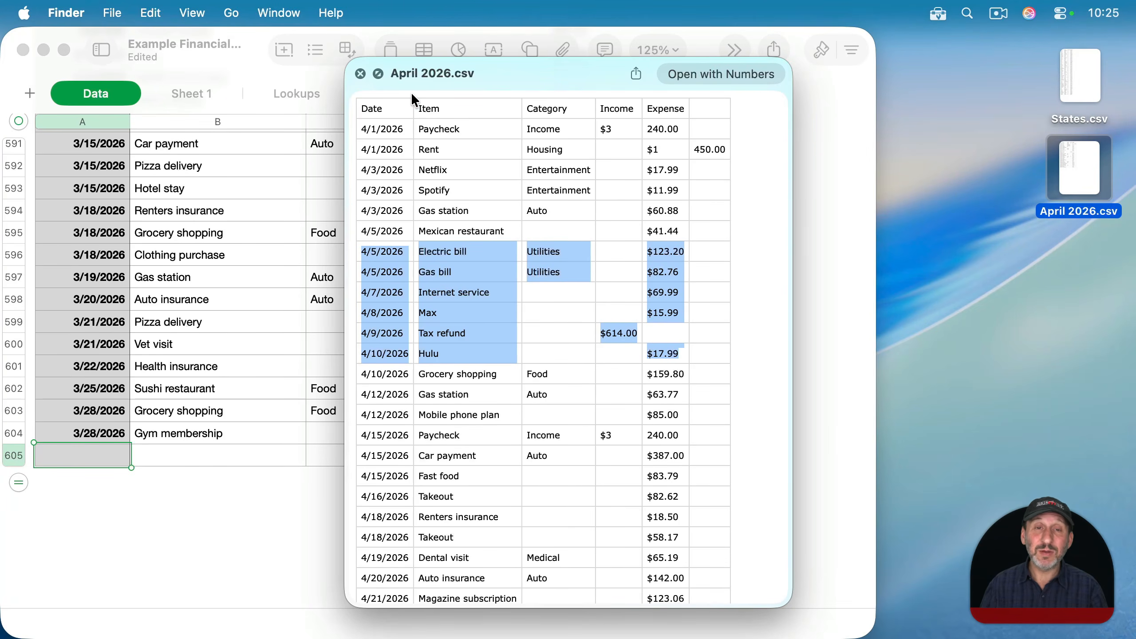
{"action": "left_click", "coordinate": [361, 74]}
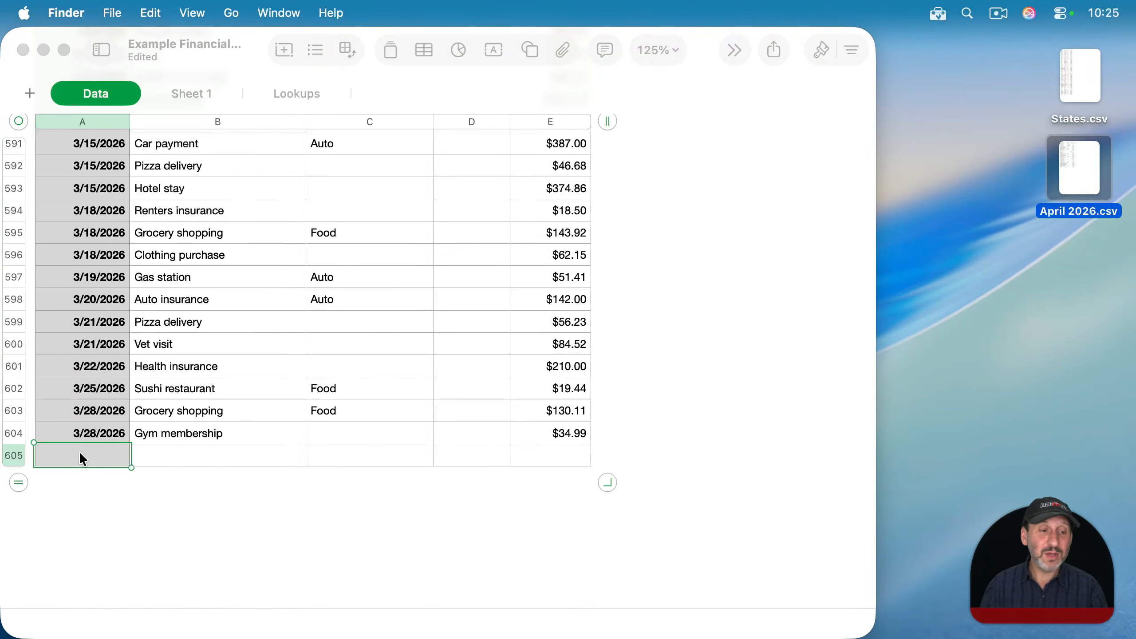
{"action": "left_click", "coordinate": [86, 467]}
{"action": "key", "text": "super+v"}
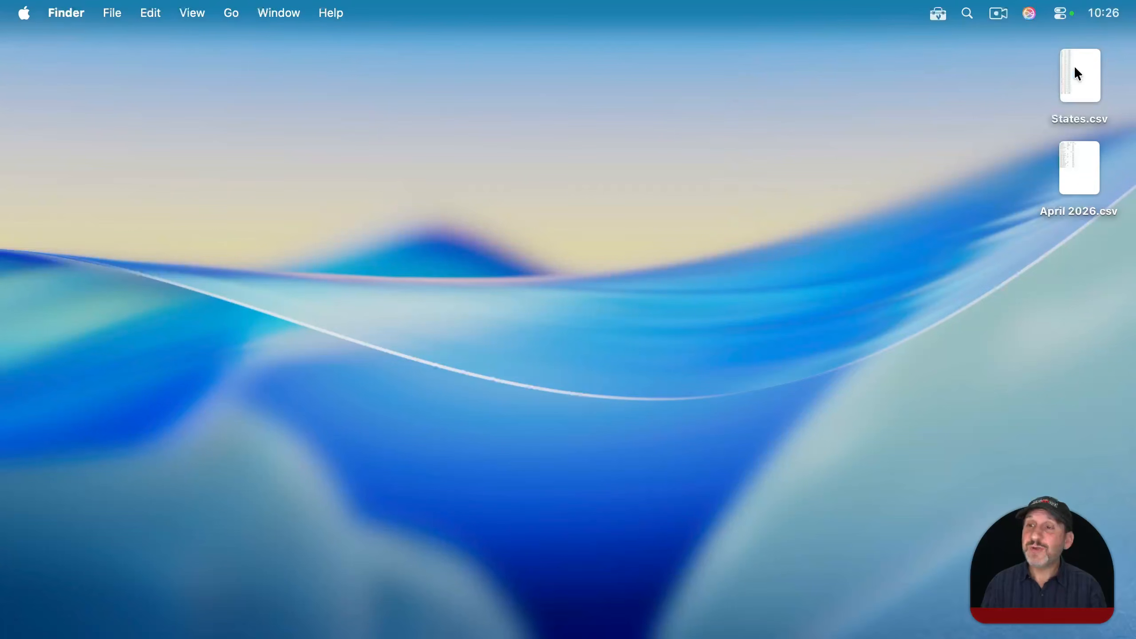
Preview States.csv from the desktop with Quick Look, and open the file in Numbers.
{"action": "left_click", "coordinate": [1076, 68]}
{"action": "key", "text": "space"}
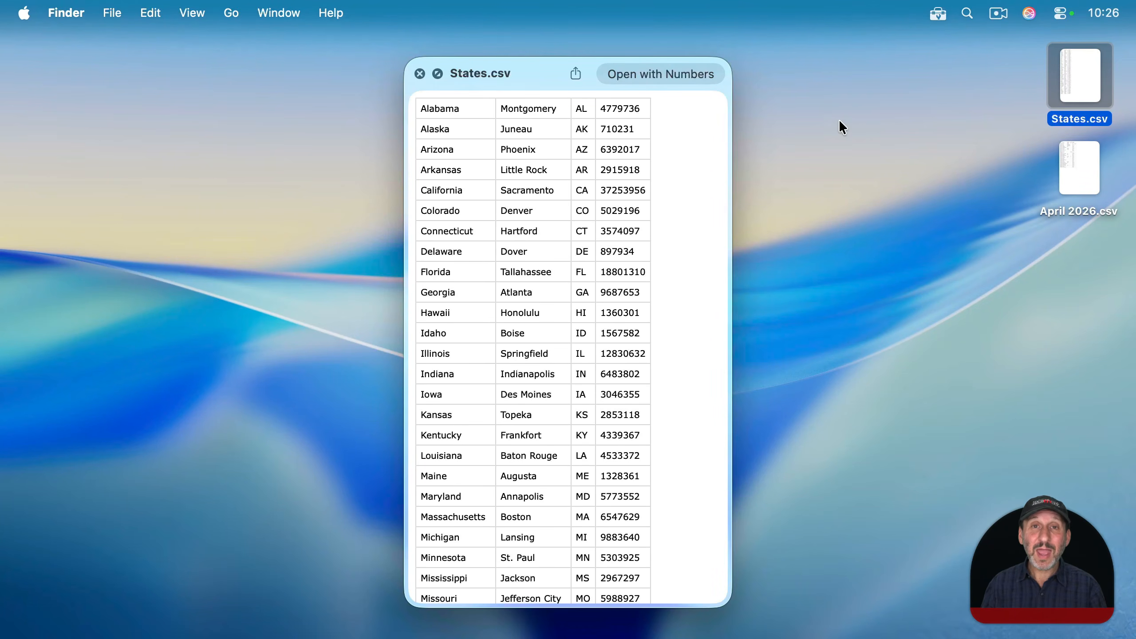
{"action": "key", "text": "space"}
{"action": "double_click", "coordinate": [1089, 66]}
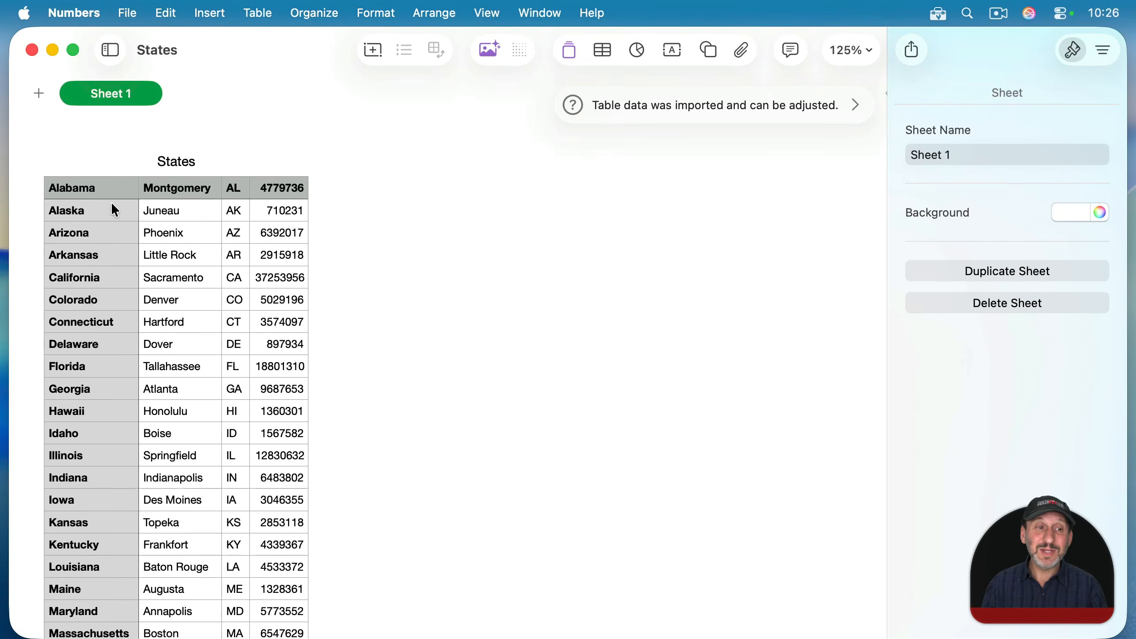
Add a header row above the Alabama row of the States table and set the number of header rows to 1.
{"action": "left_click", "coordinate": [90, 194]}
{"action": "left_click", "coordinate": [175, 192]}
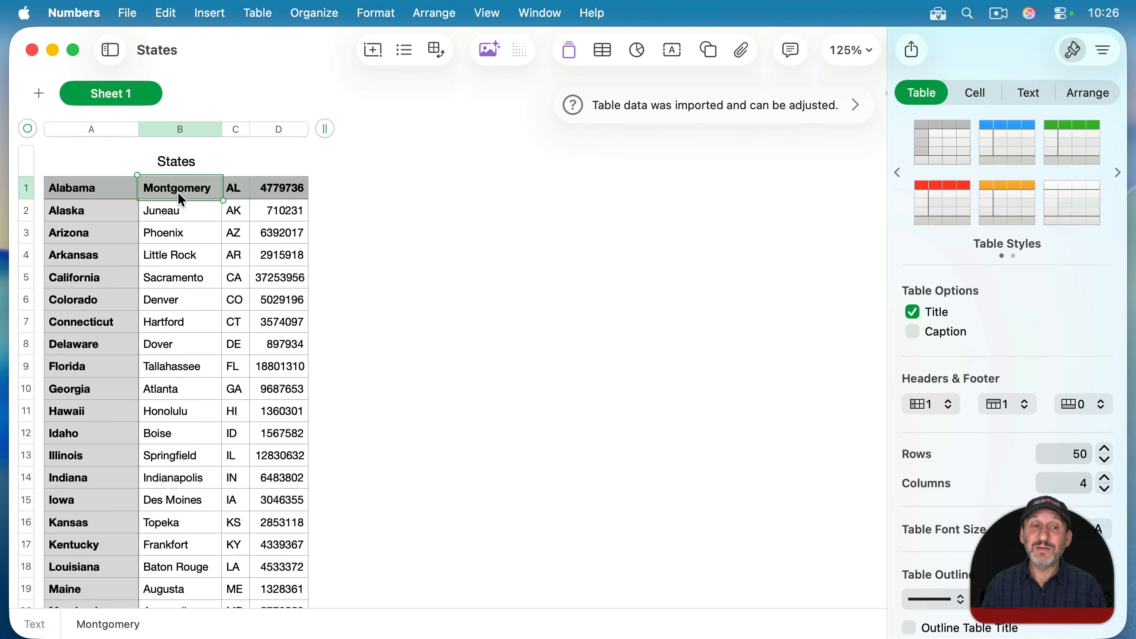
{"action": "left_click", "coordinate": [259, 188]}
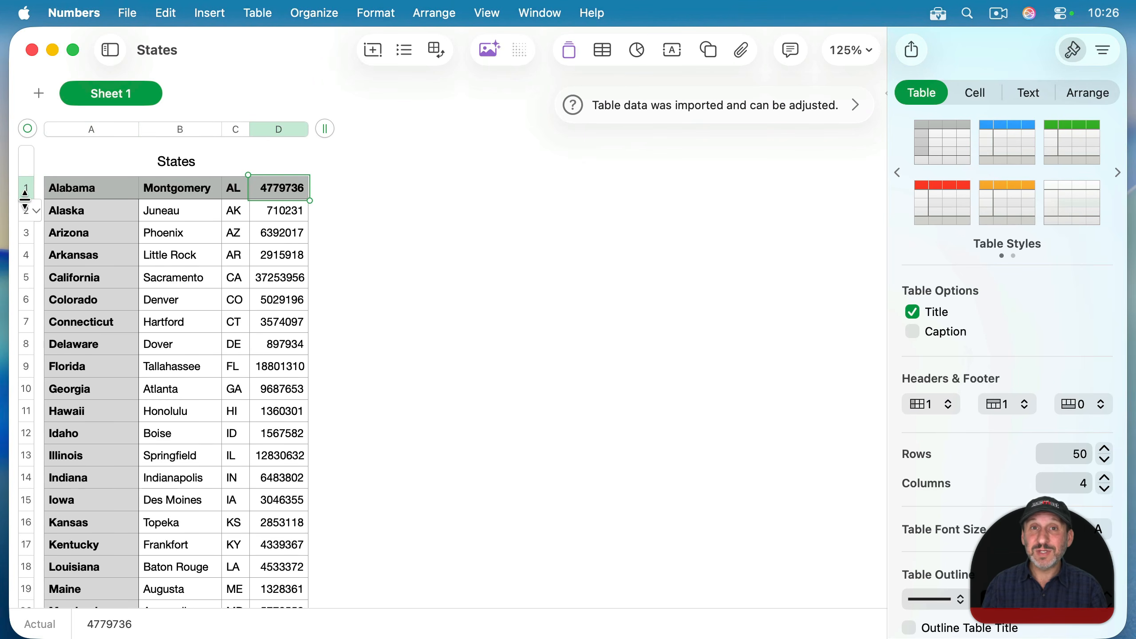
{"action": "mouse_move", "coordinate": [27, 198]}
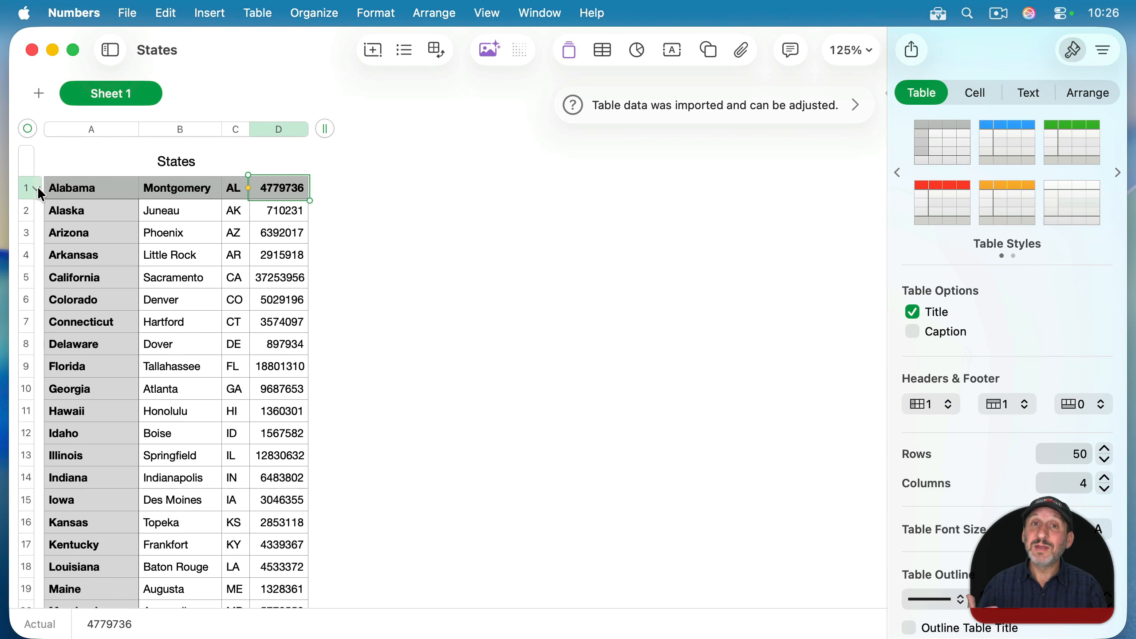
{"action": "left_click", "coordinate": [36, 187]}
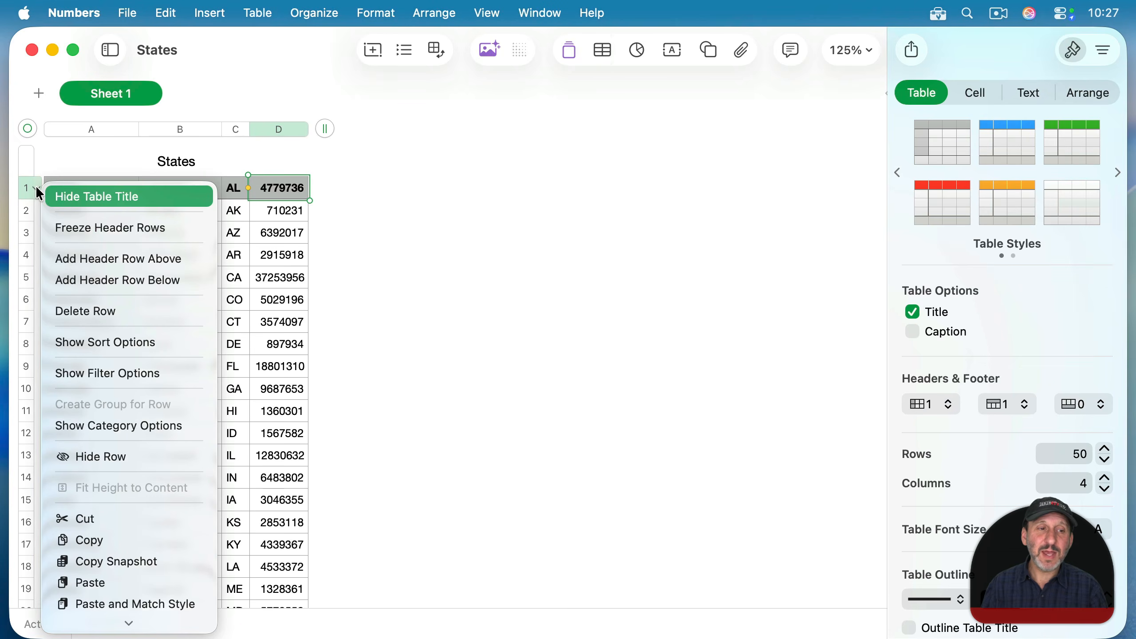
{"action": "left_click", "coordinate": [74, 262]}
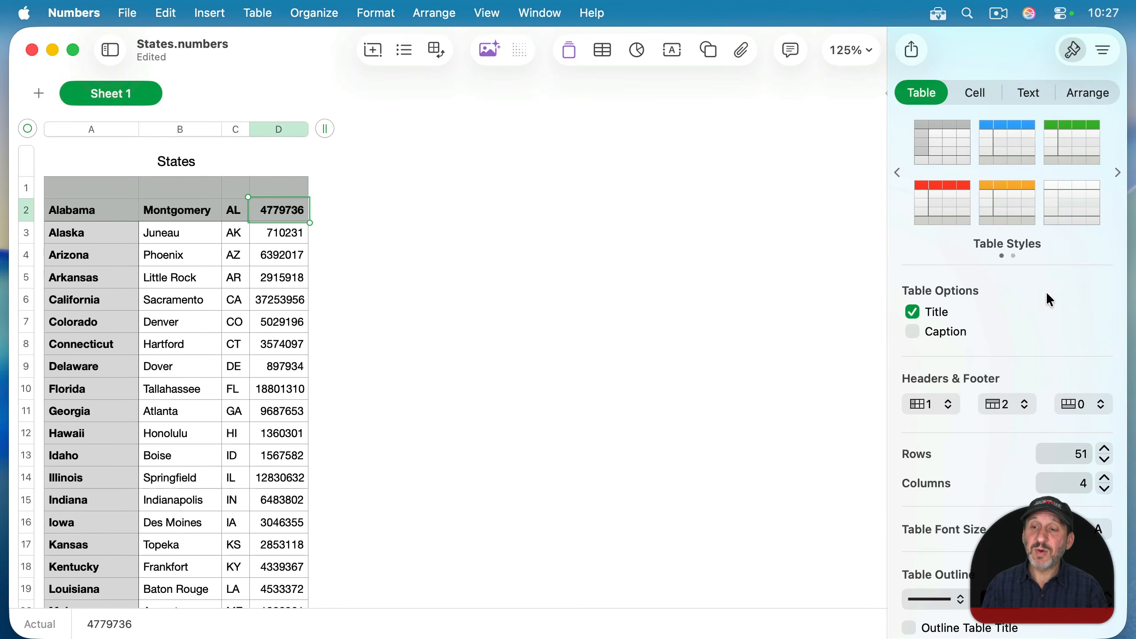
{"action": "left_click", "coordinate": [999, 405]}
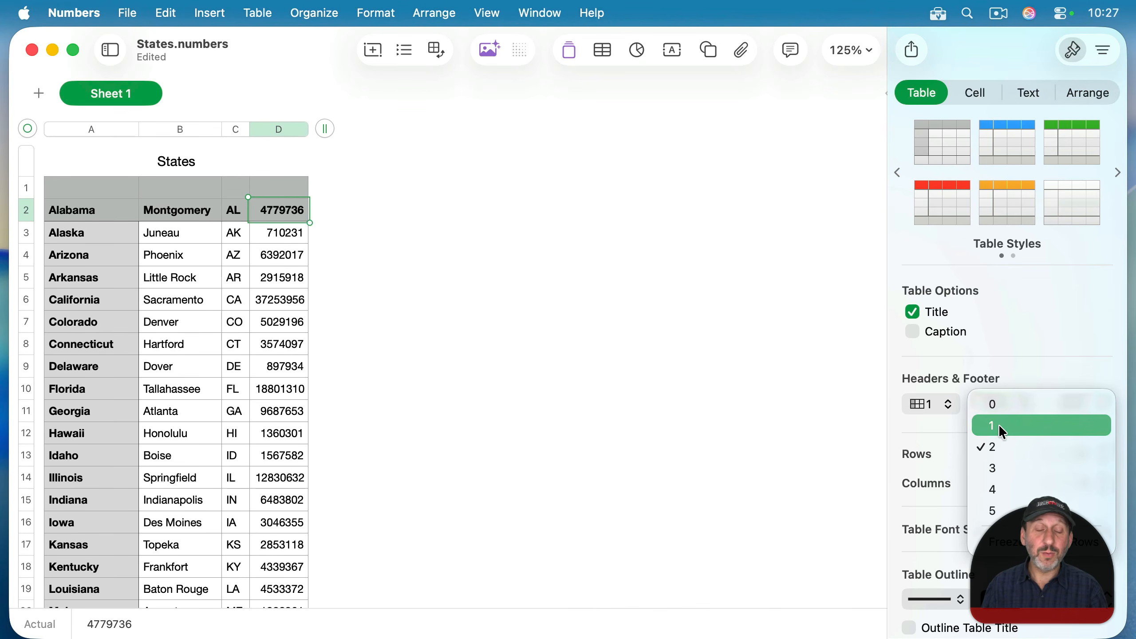
{"action": "left_click", "coordinate": [998, 425]}
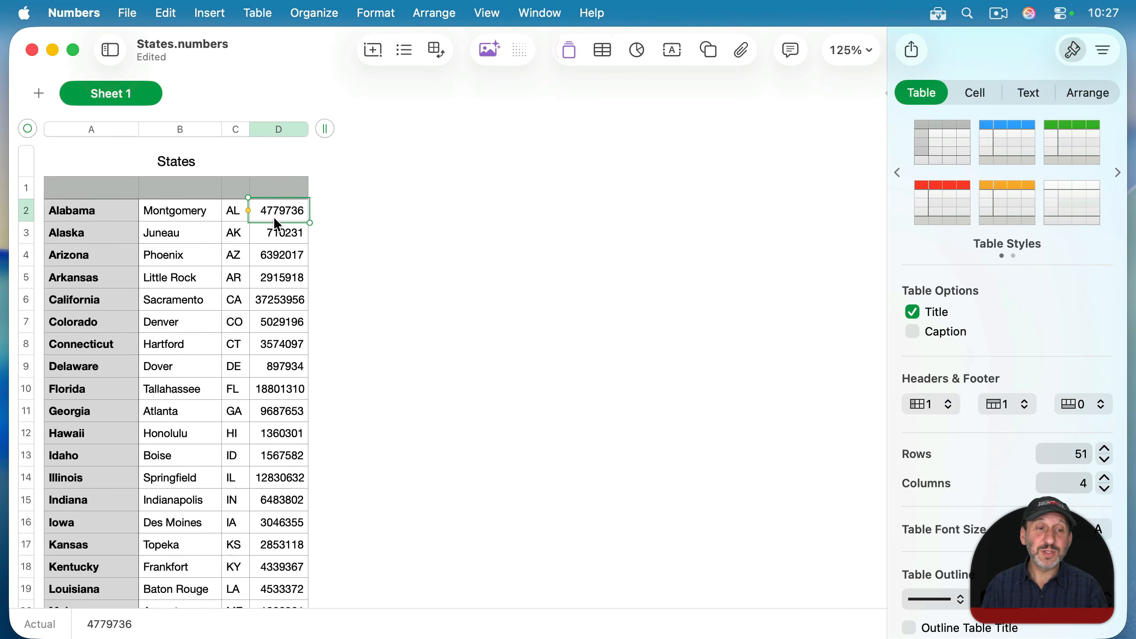
Enter State as the heading of column A in the empty header row.
{"action": "left_click", "coordinate": [96, 192]}
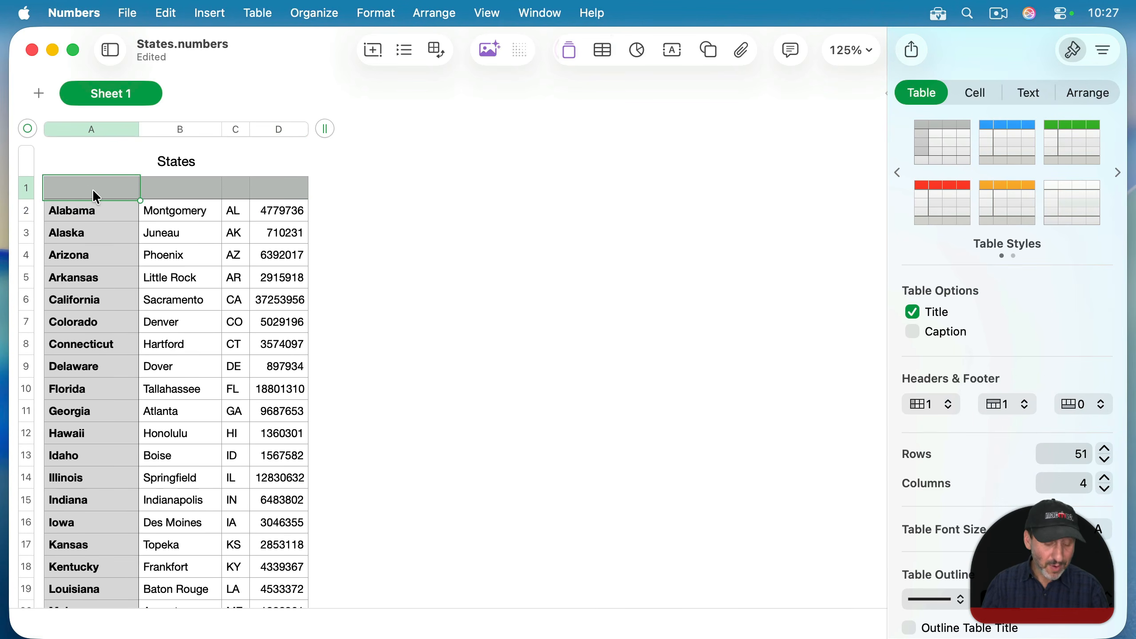
{"action": "type", "text": "State"}
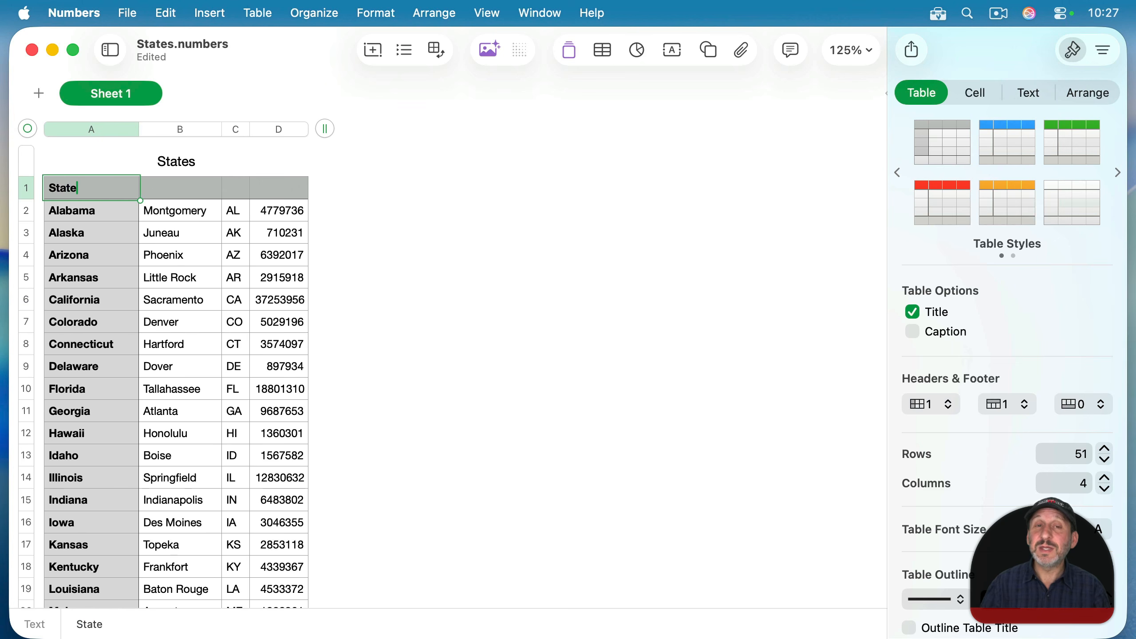
{"action": "key", "text": "Tab"}
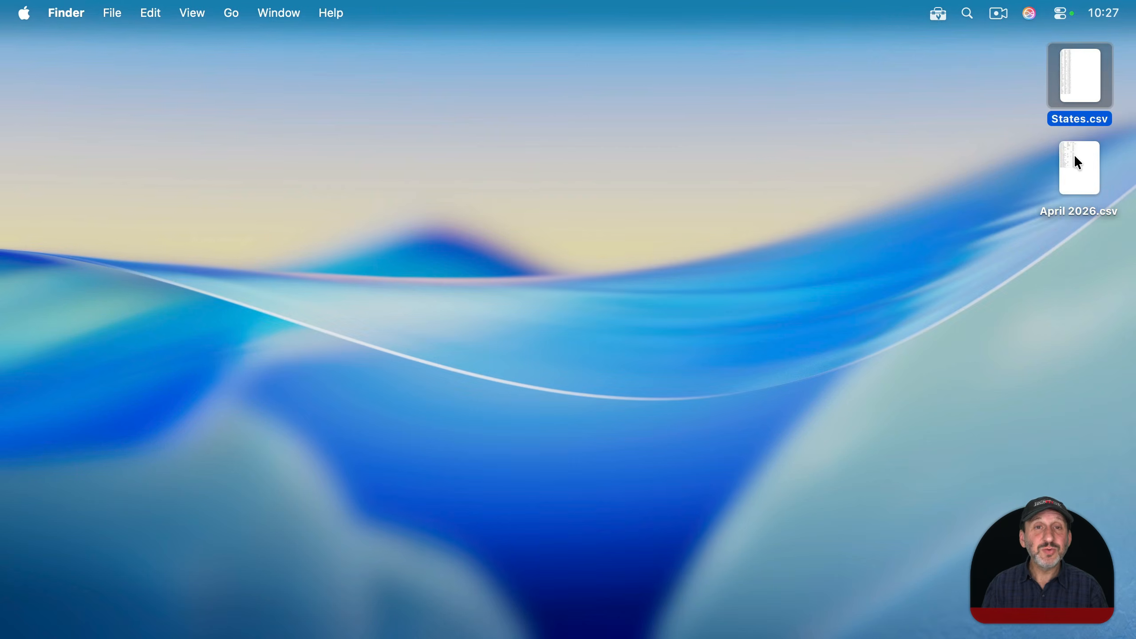
Open April 2026.csv from the desktop in Numbers and set the data format of the Date column to Date & Time.
{"action": "double_click", "coordinate": [1076, 156]}
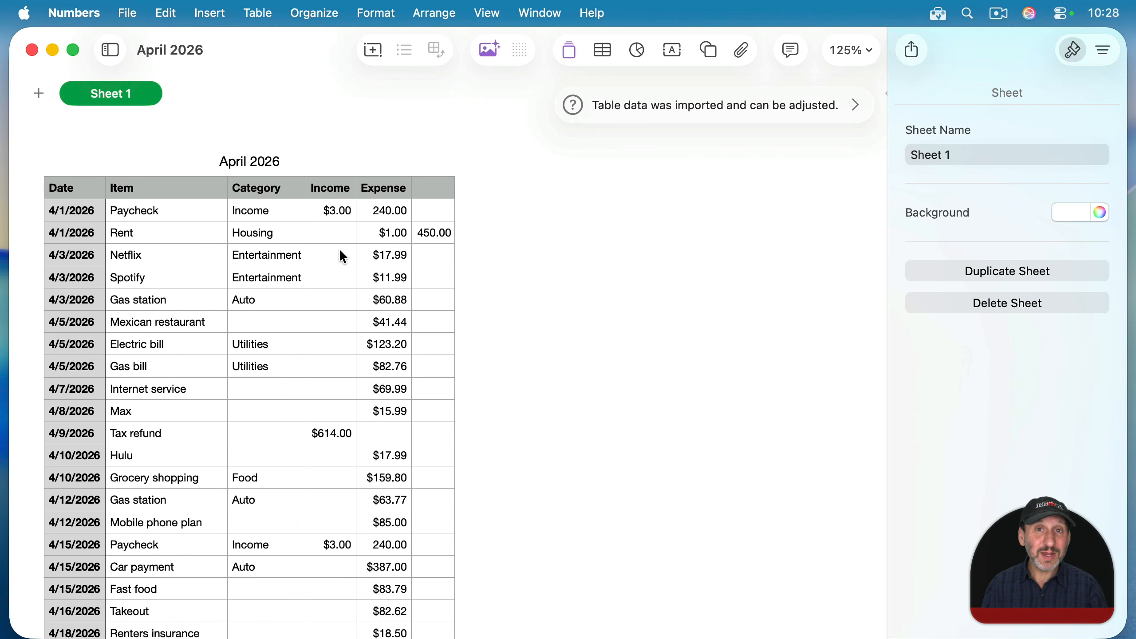
{"action": "left_click", "coordinate": [88, 216]}
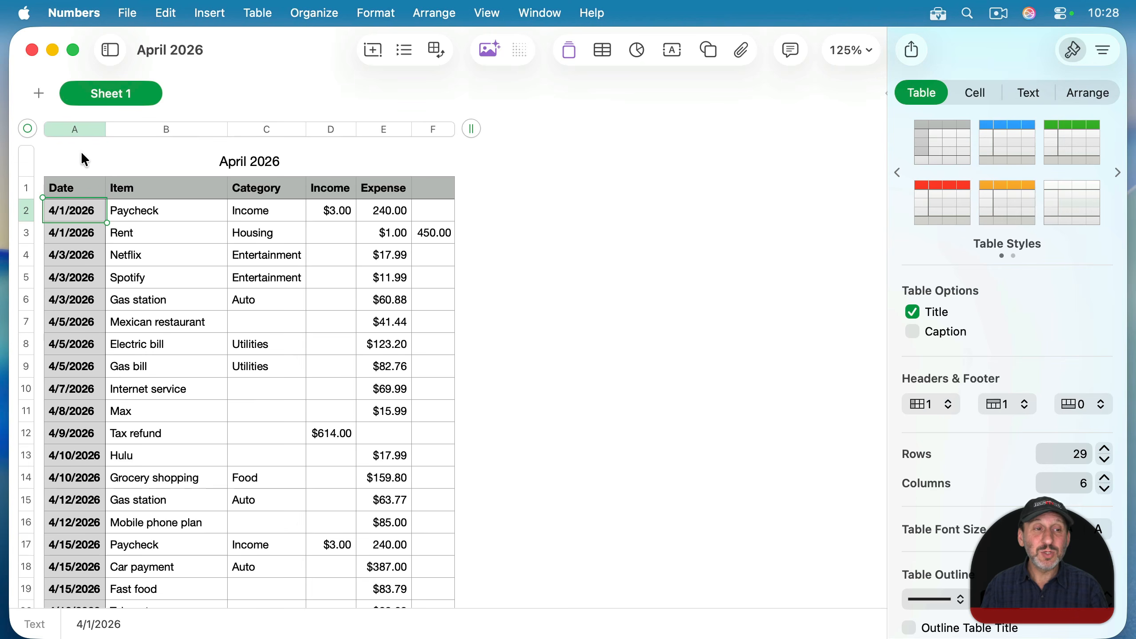
{"action": "left_click", "coordinate": [73, 129]}
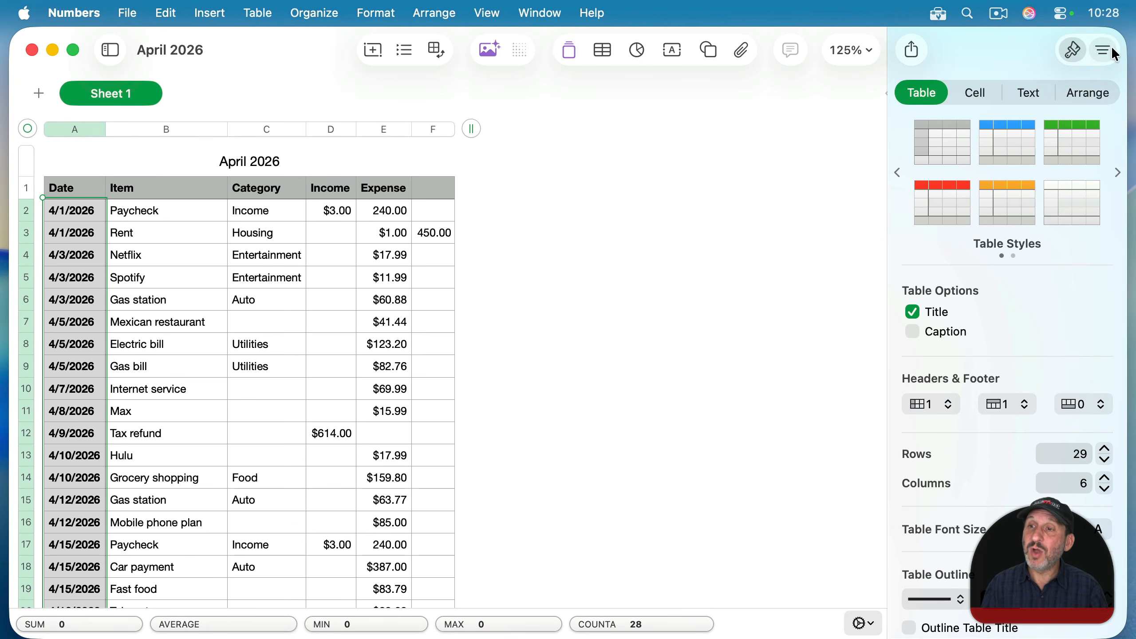
{"action": "left_click", "coordinate": [975, 95]}
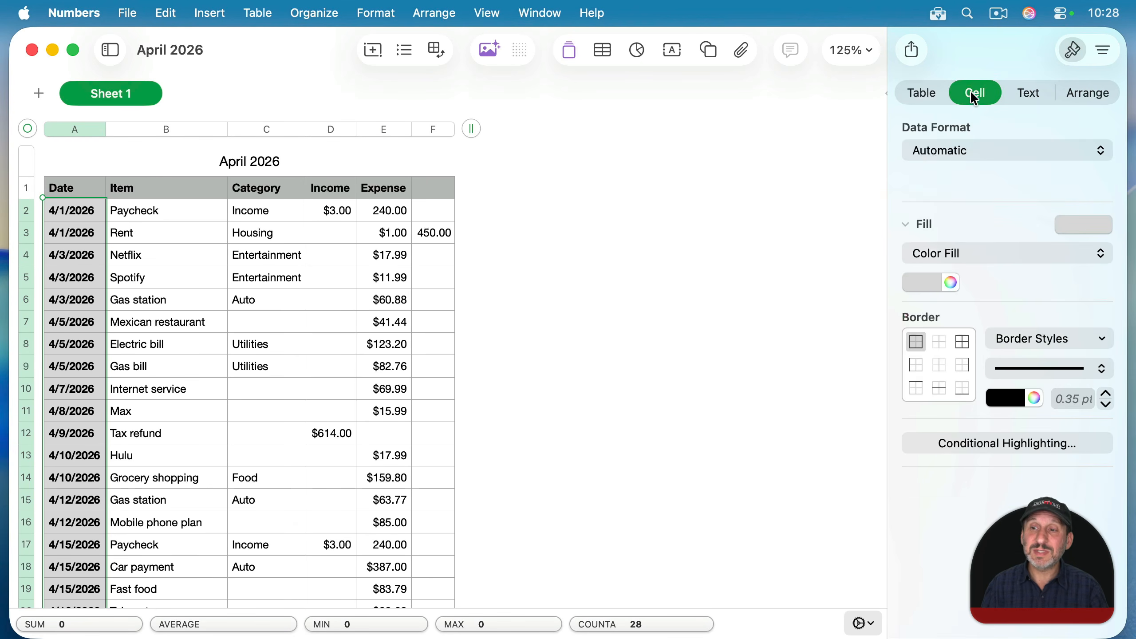
{"action": "left_click", "coordinate": [975, 152]}
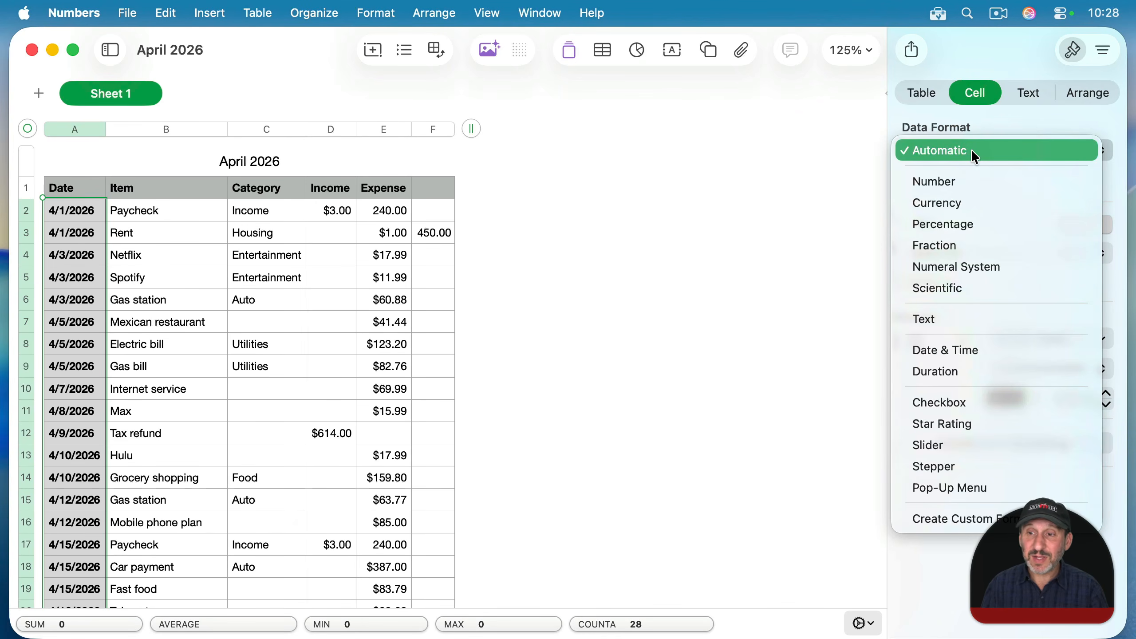
{"action": "left_click", "coordinate": [964, 351]}
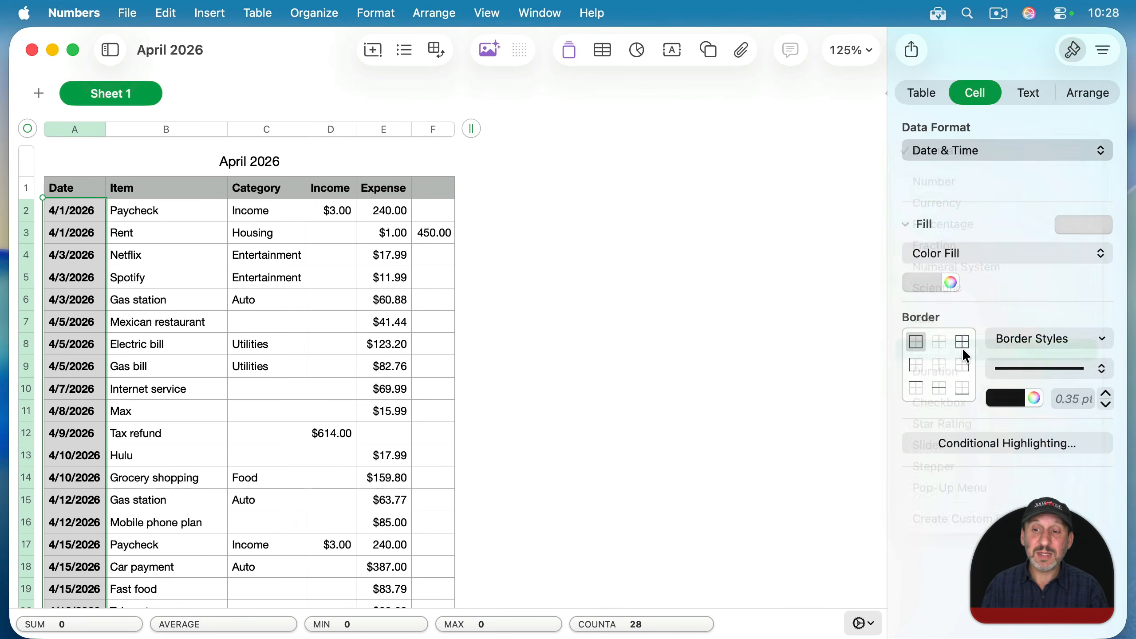
{"action": "left_click", "coordinate": [77, 209]}
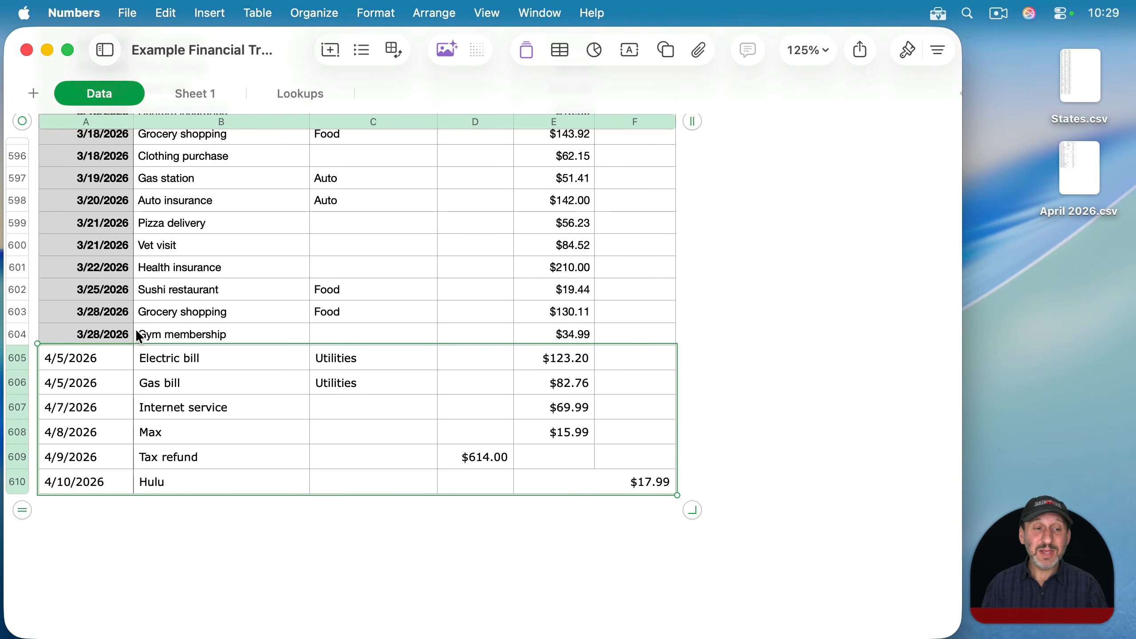
In the Example Financial spreadsheet's Data sheet, set the data format of the whole column A to Date & Time.
{"action": "left_click", "coordinate": [102, 362]}
{"action": "left_click", "coordinate": [101, 332]}
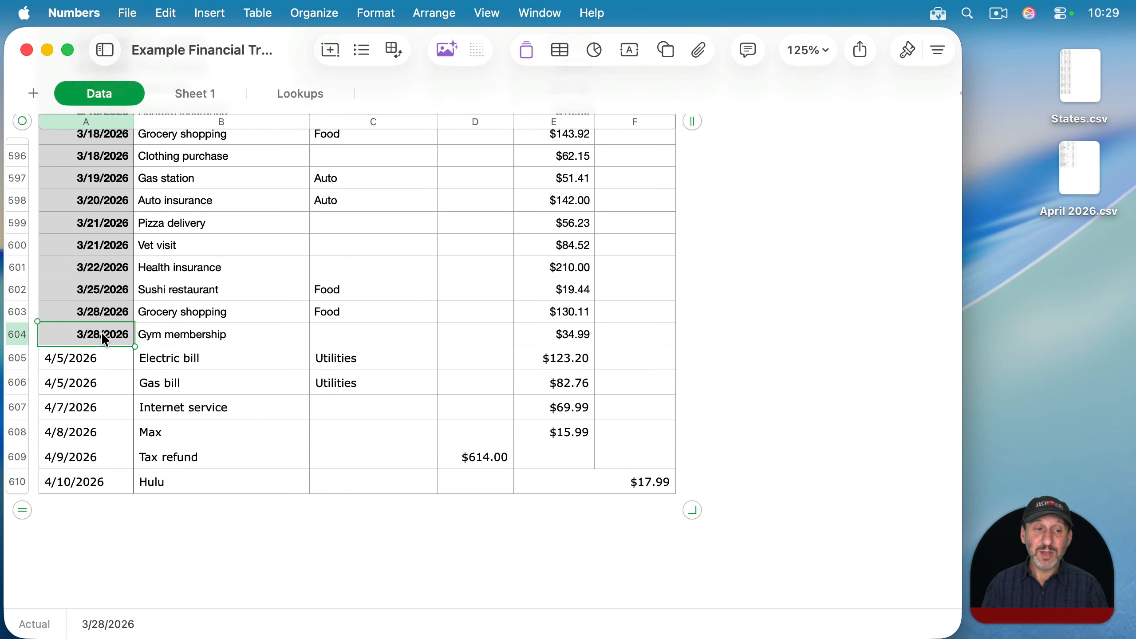
{"action": "left_click", "coordinate": [97, 365]}
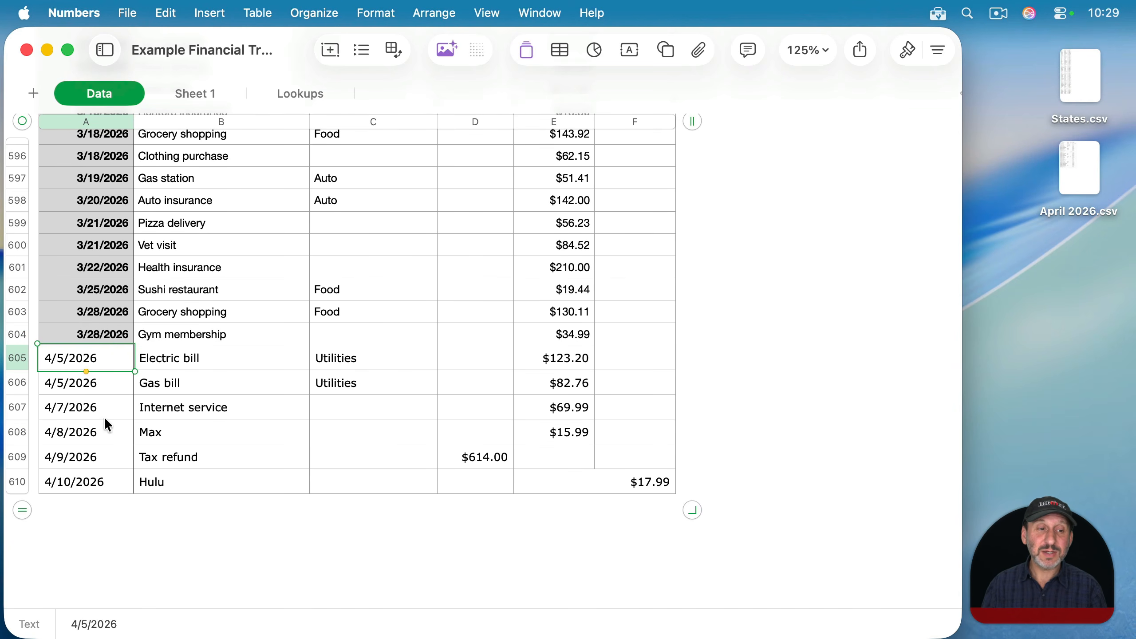
{"action": "left_click", "coordinate": [90, 480], "text": "shift"}
{"action": "left_click", "coordinate": [92, 123]}
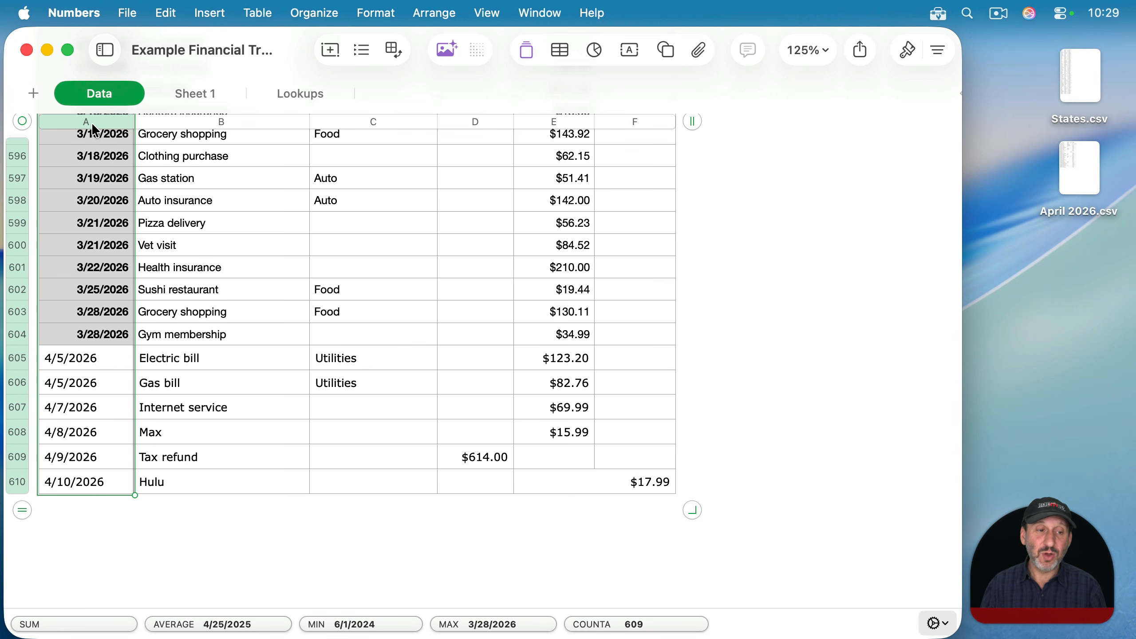
{"action": "left_click", "coordinate": [908, 51]}
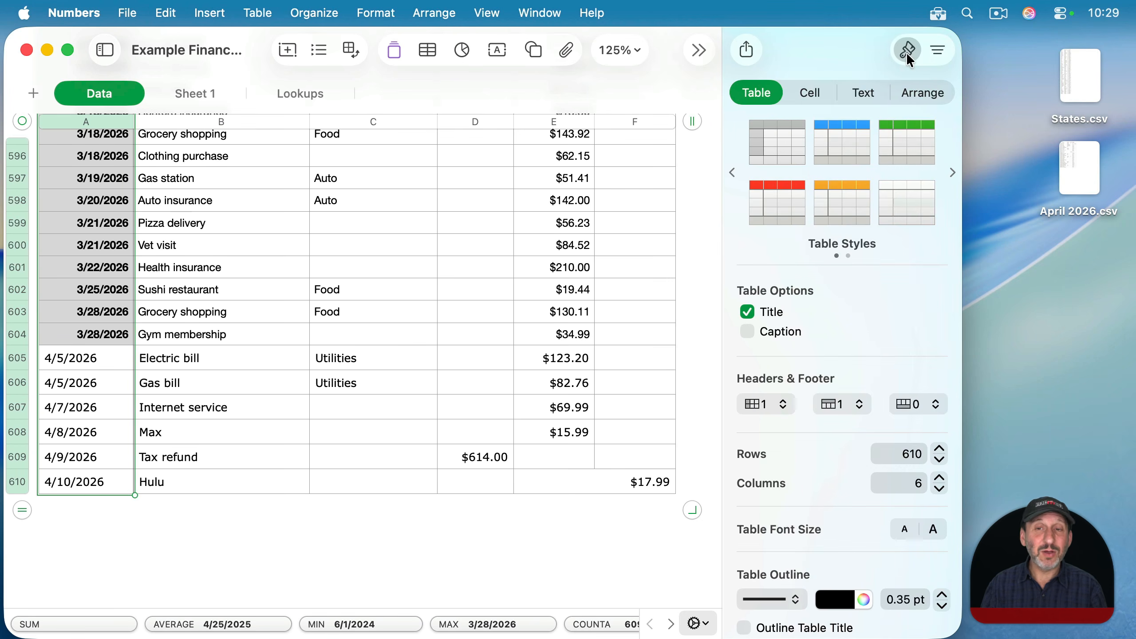
{"action": "left_click", "coordinate": [812, 94]}
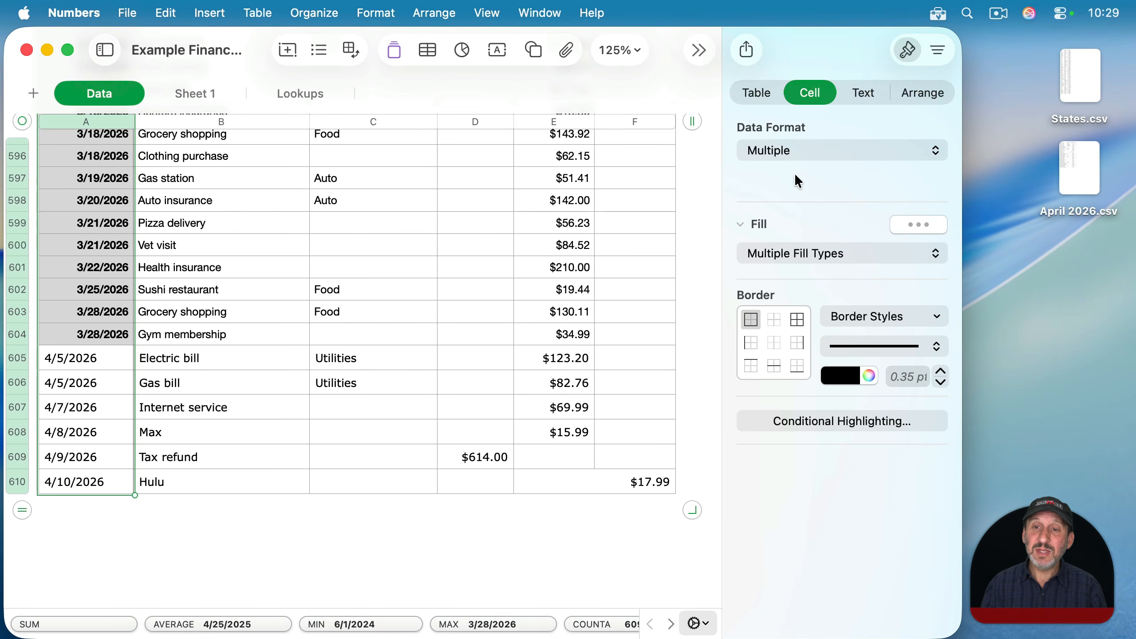
{"action": "left_click", "coordinate": [791, 155]}
{"action": "left_click", "coordinate": [795, 356]}
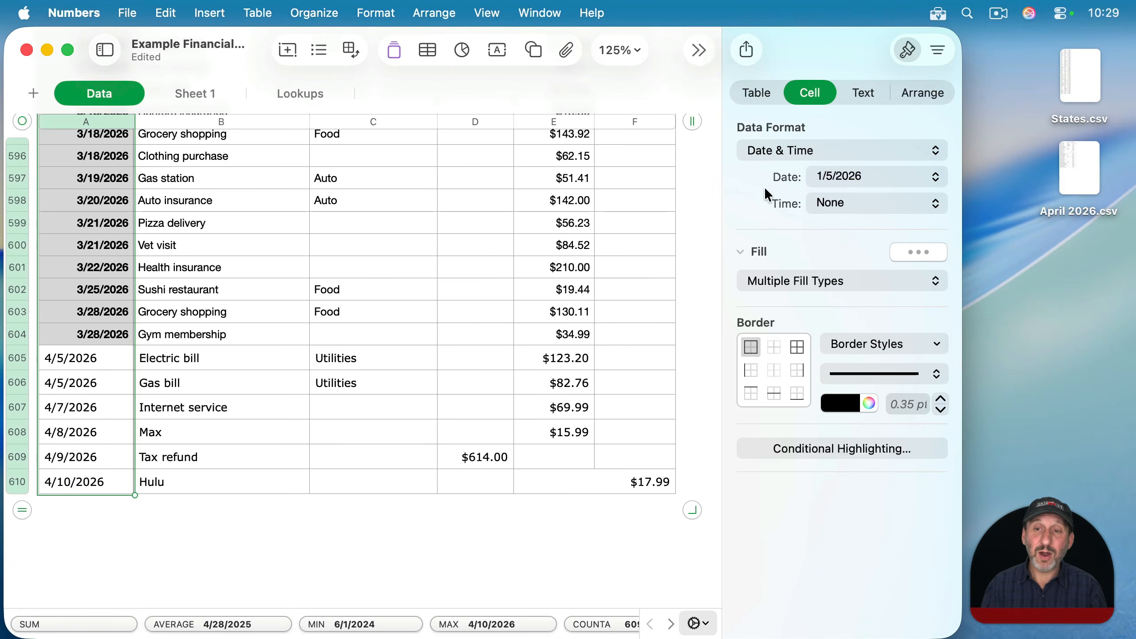
{"action": "left_click", "coordinate": [860, 175]}
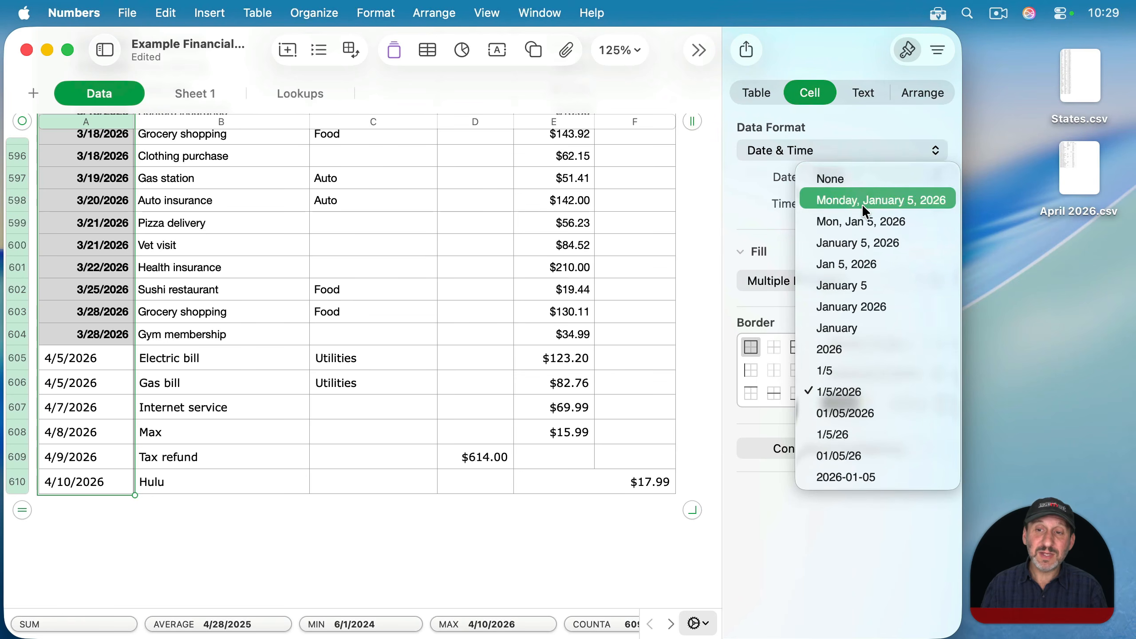
{"action": "left_click", "coordinate": [813, 114]}
Check the pasted dates in cells A605 through A607, and right-align the text of the whole column A.
{"action": "left_click", "coordinate": [85, 363]}
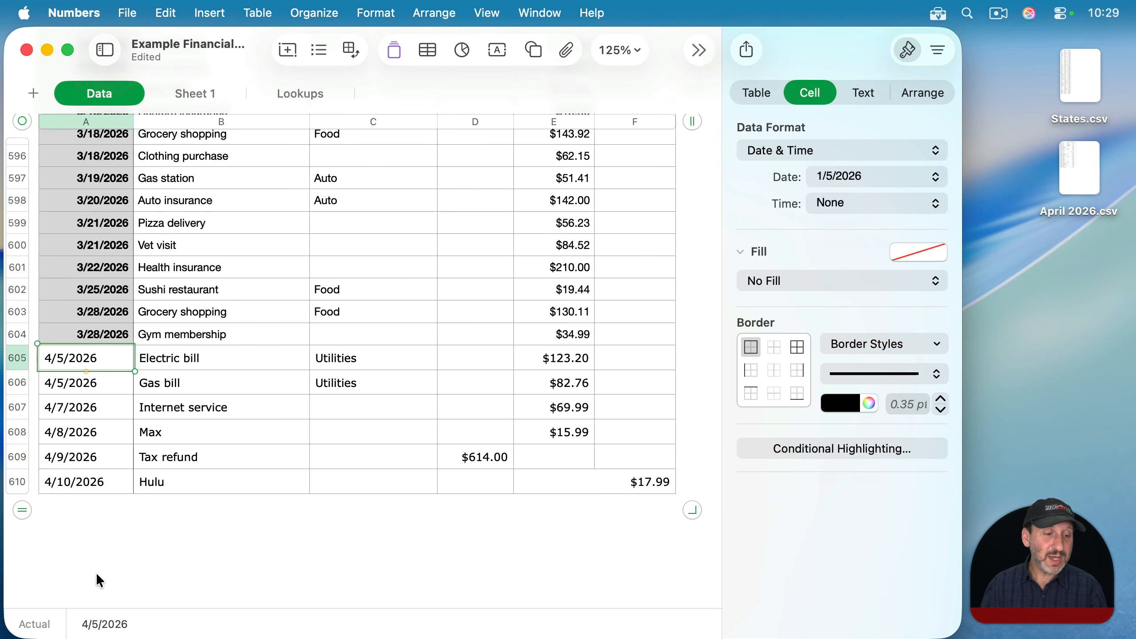
{"action": "left_click", "coordinate": [90, 386]}
{"action": "left_click", "coordinate": [90, 410]}
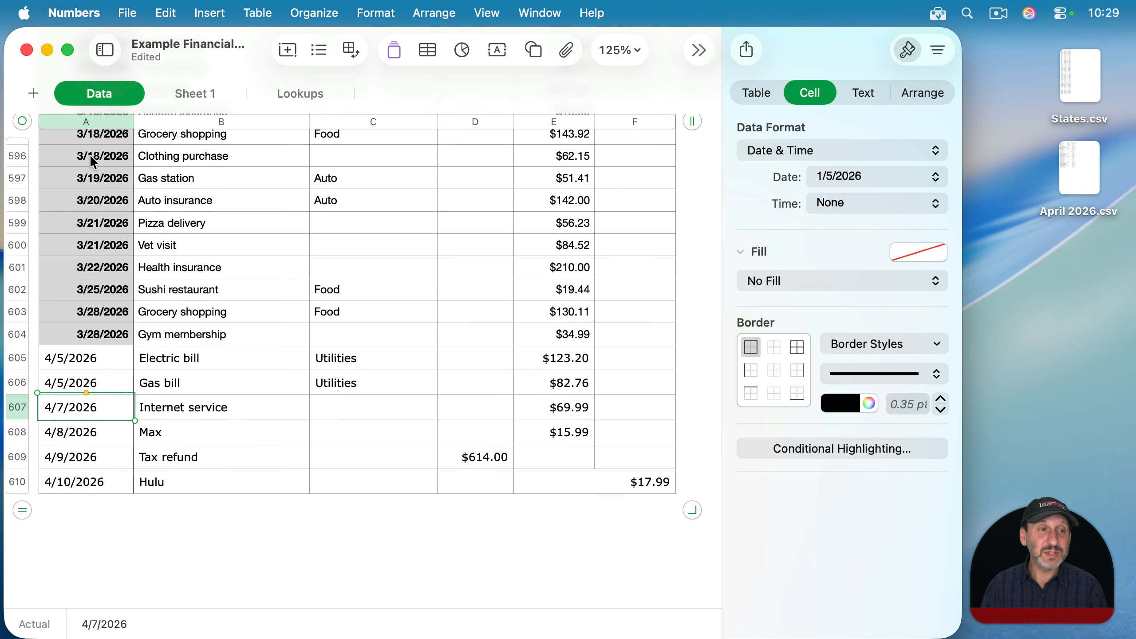
{"action": "left_click", "coordinate": [92, 122]}
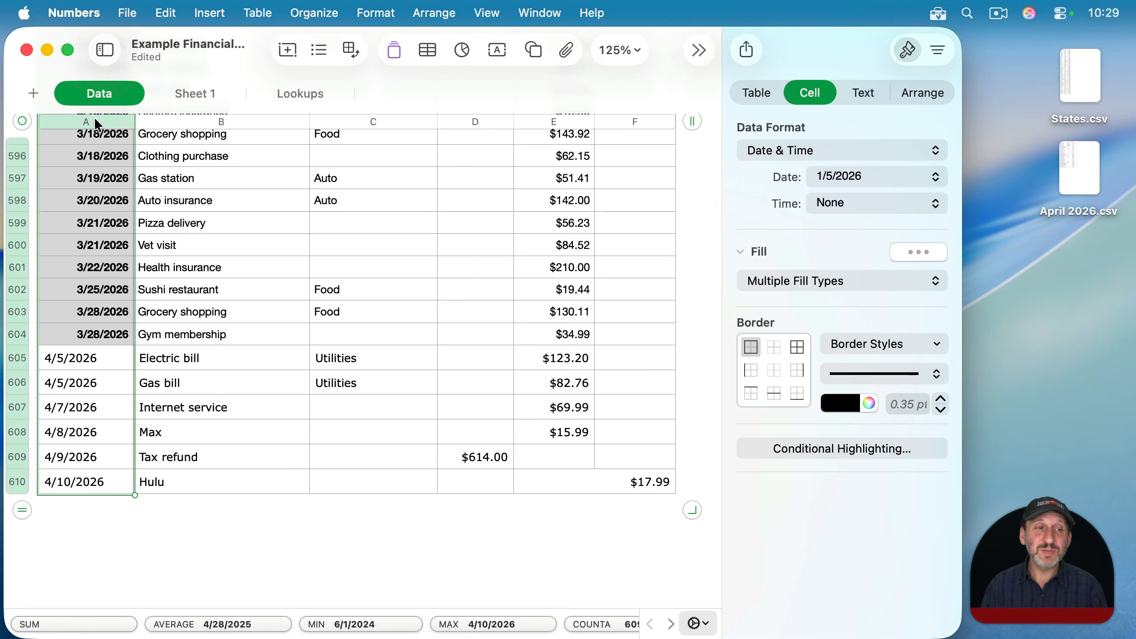
{"action": "left_click", "coordinate": [852, 103]}
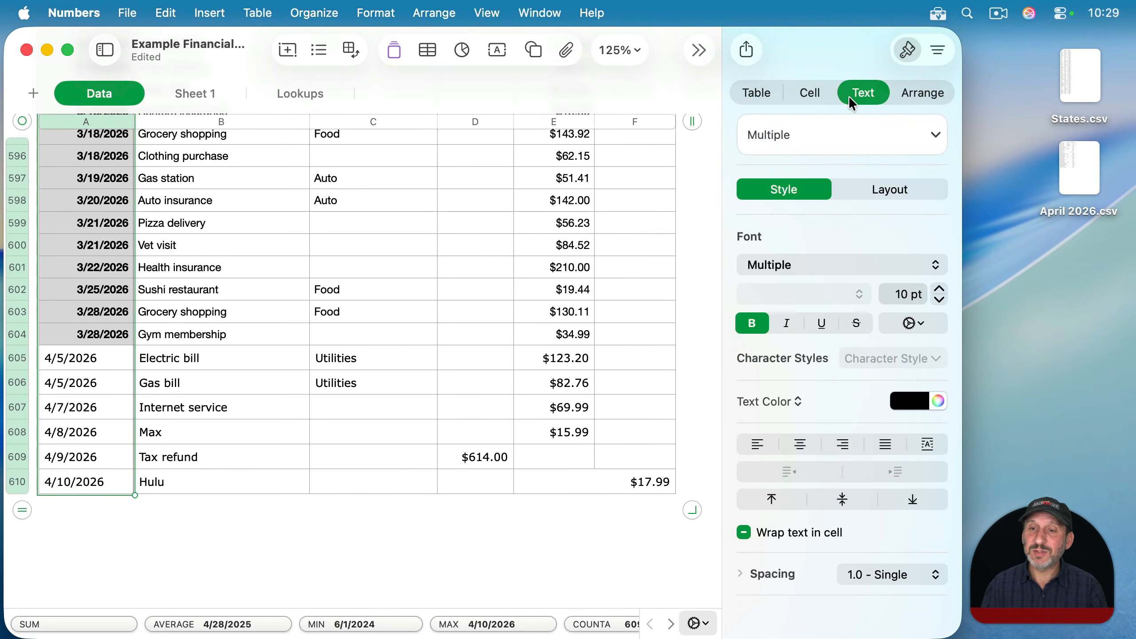
{"action": "left_click", "coordinate": [842, 445]}
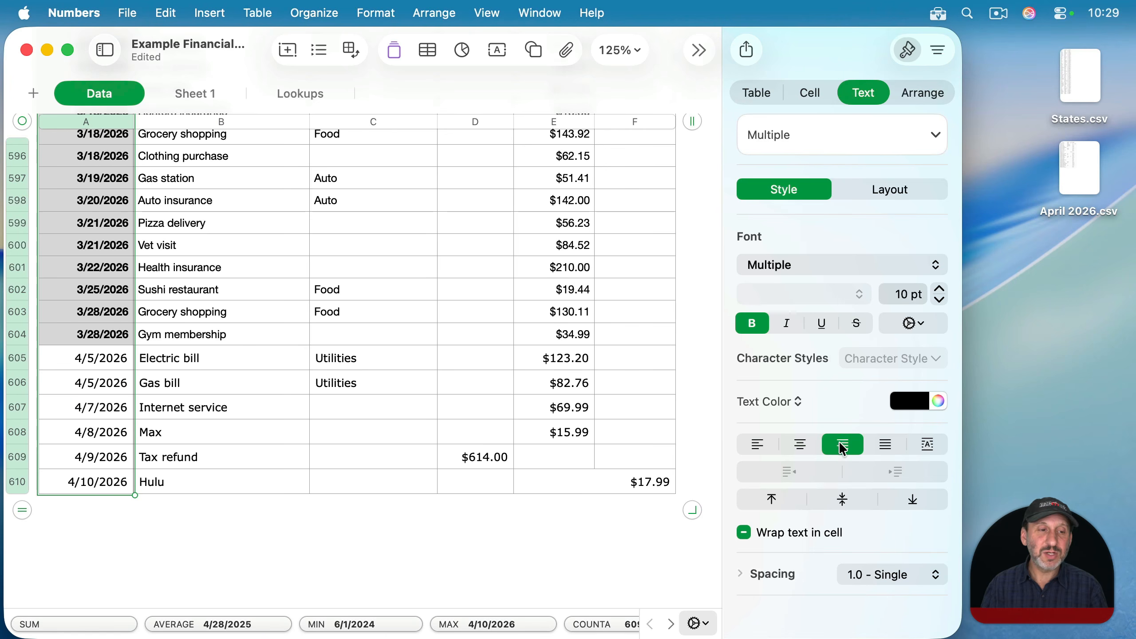
Make the text of the whole column A bold and browse the available fonts for it.
{"action": "left_click", "coordinate": [752, 325]}
{"action": "left_click", "coordinate": [752, 324]}
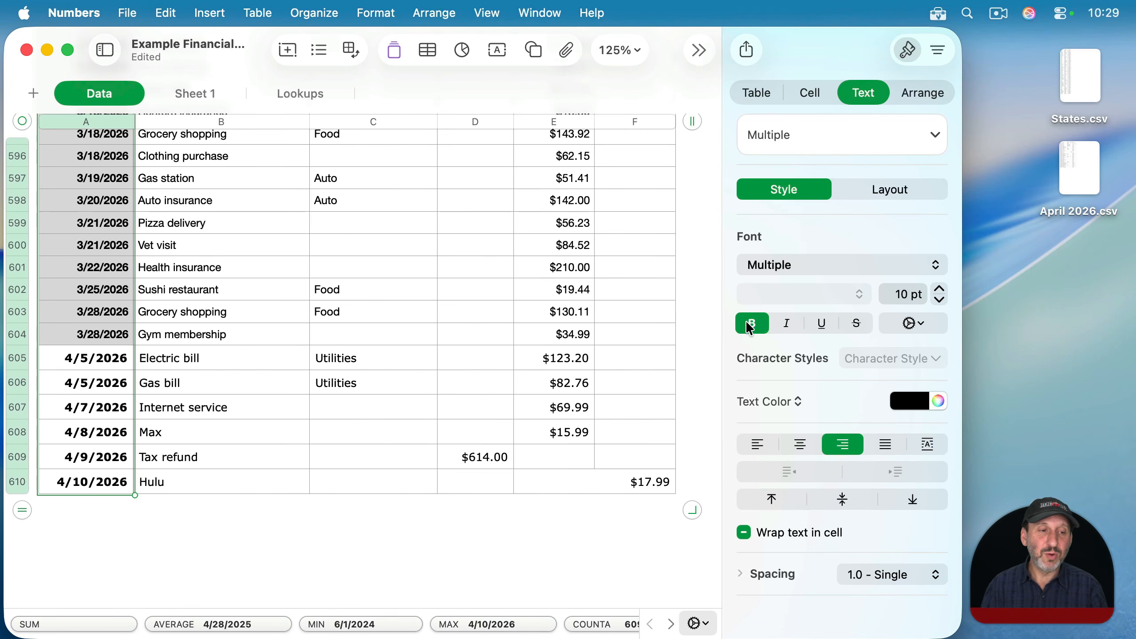
{"action": "left_click", "coordinate": [845, 267]}
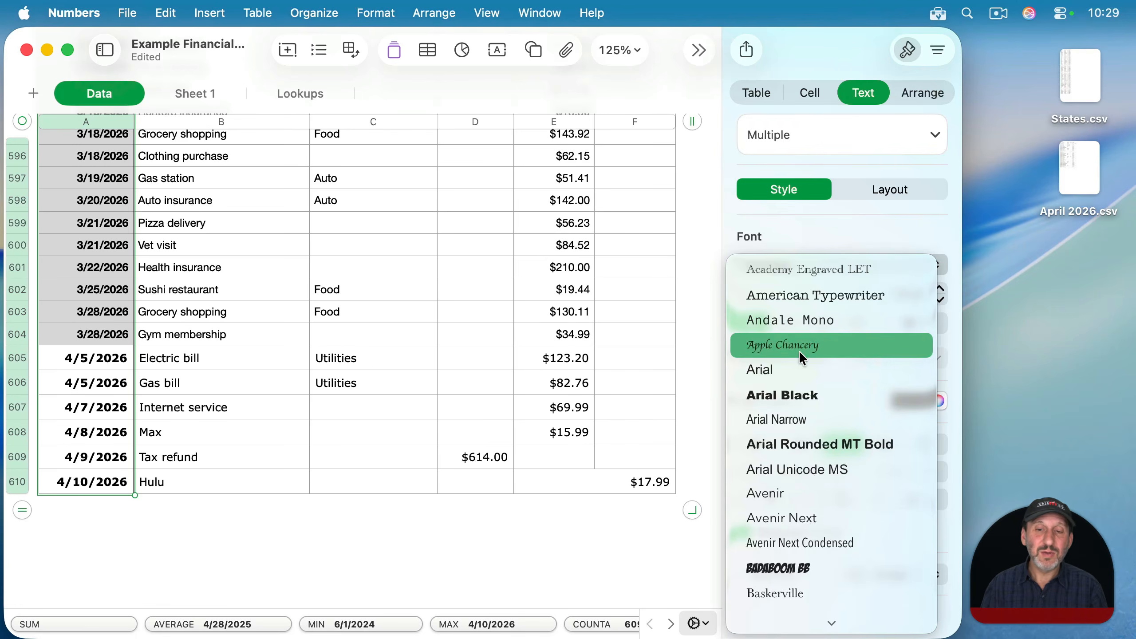
{"action": "left_click", "coordinate": [297, 241]}
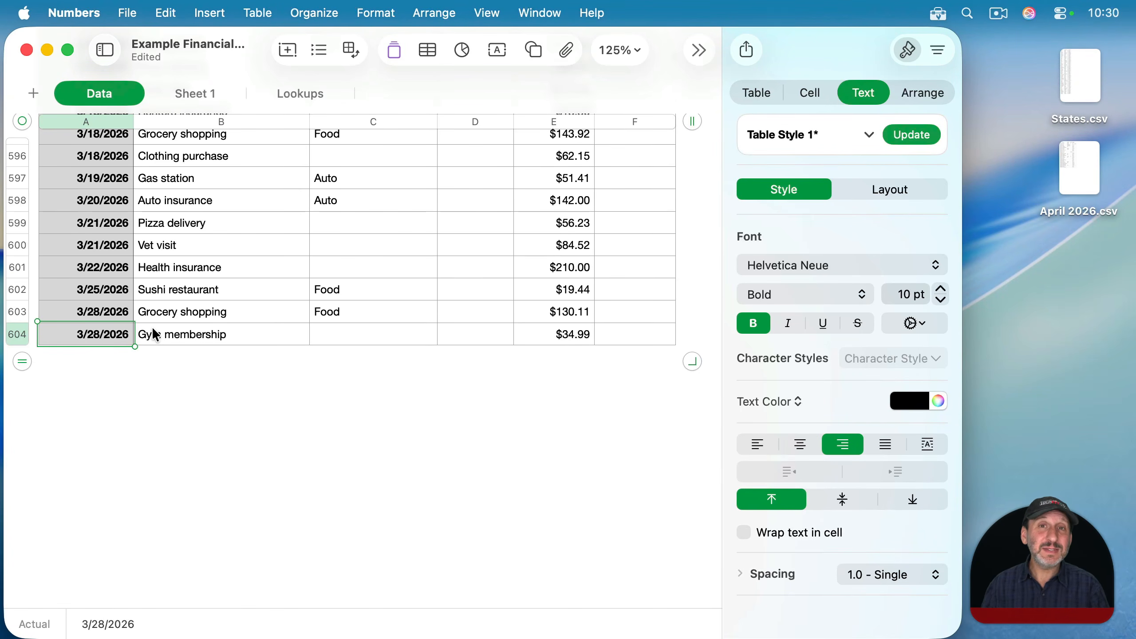
Add a row below row 604, and copy the rows from Gas station (4/3/2026) through Max (4/8/2026) in the Quick Look preview of April 2026.csv.
{"action": "key", "text": "Return"}
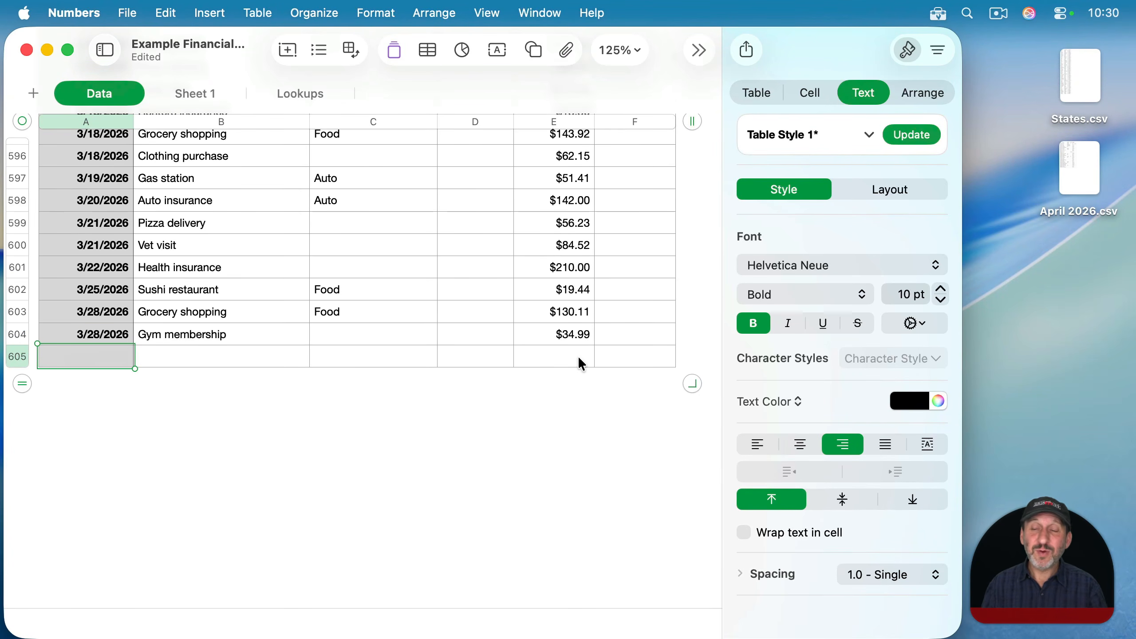
{"action": "left_click", "coordinate": [1086, 161]}
{"action": "key", "text": "space"}
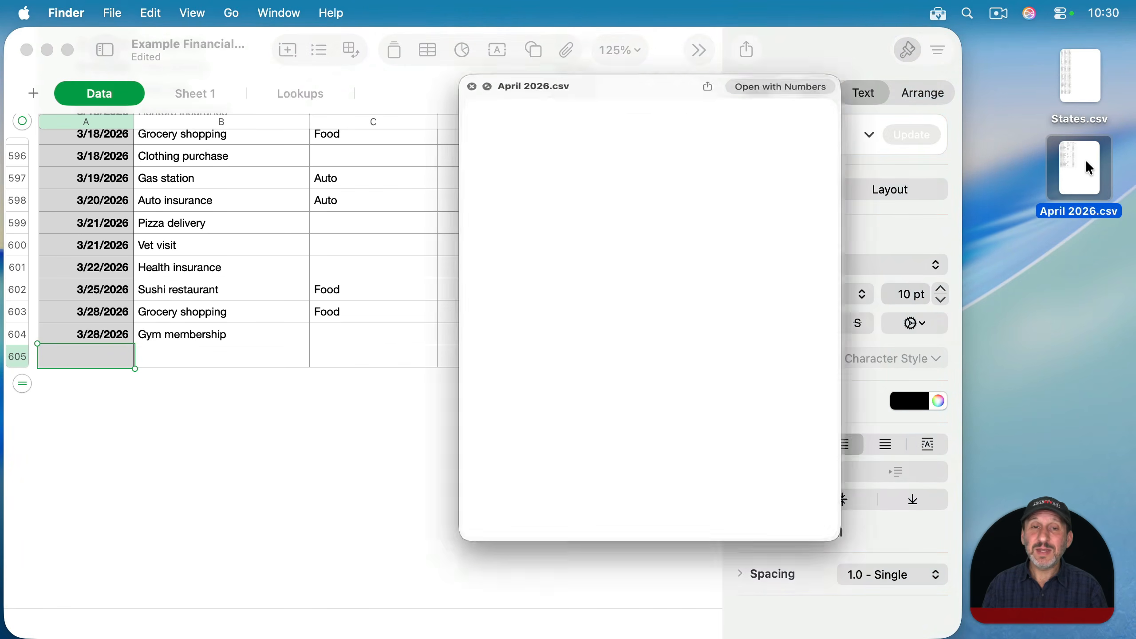
{"action": "left_click_drag", "start_coordinate": [361, 208], "coordinate": [684, 313]}
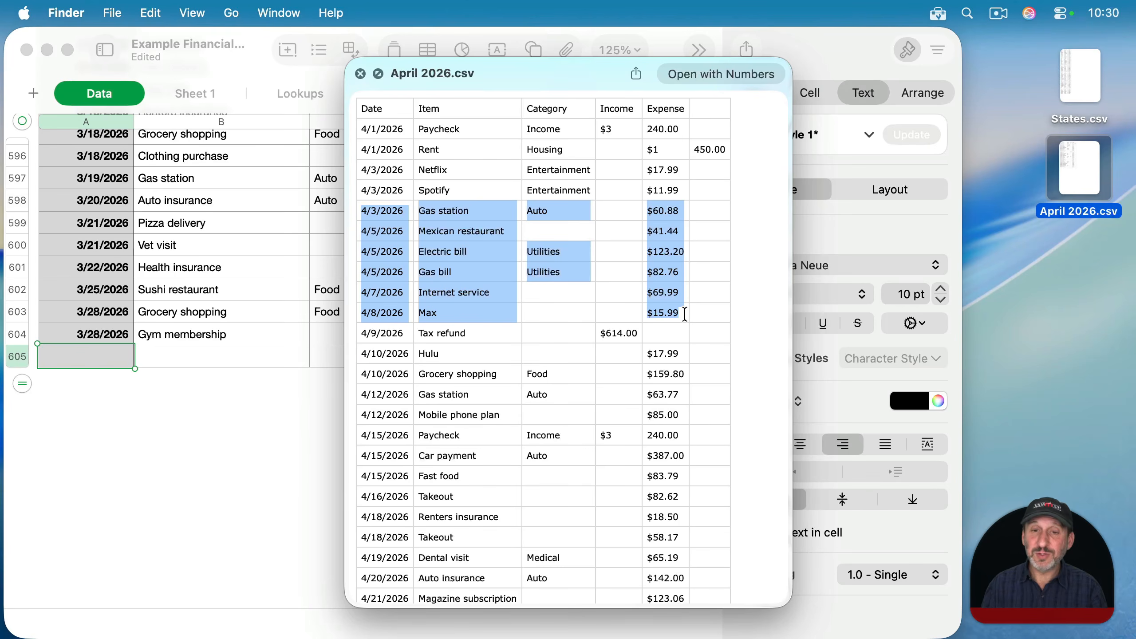
{"action": "key", "text": "super+c"}
{"action": "left_click", "coordinate": [360, 73]}
Try a plain paste of the copied rows starting at cell A605, and undo it.
{"action": "left_click", "coordinate": [91, 359]}
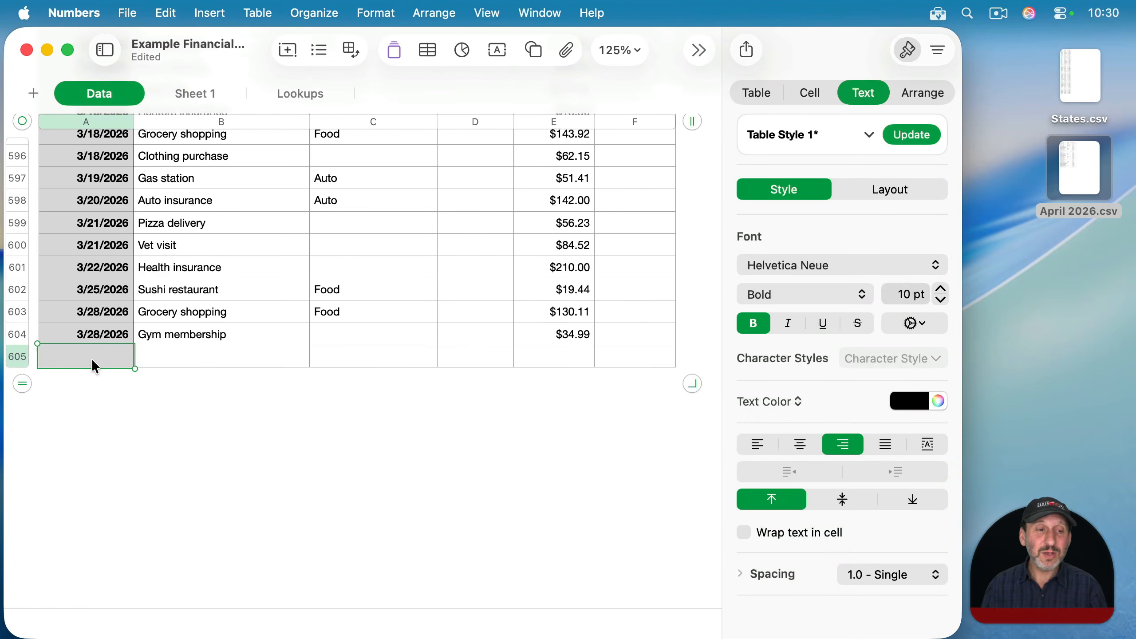
{"action": "key", "text": "super+v"}
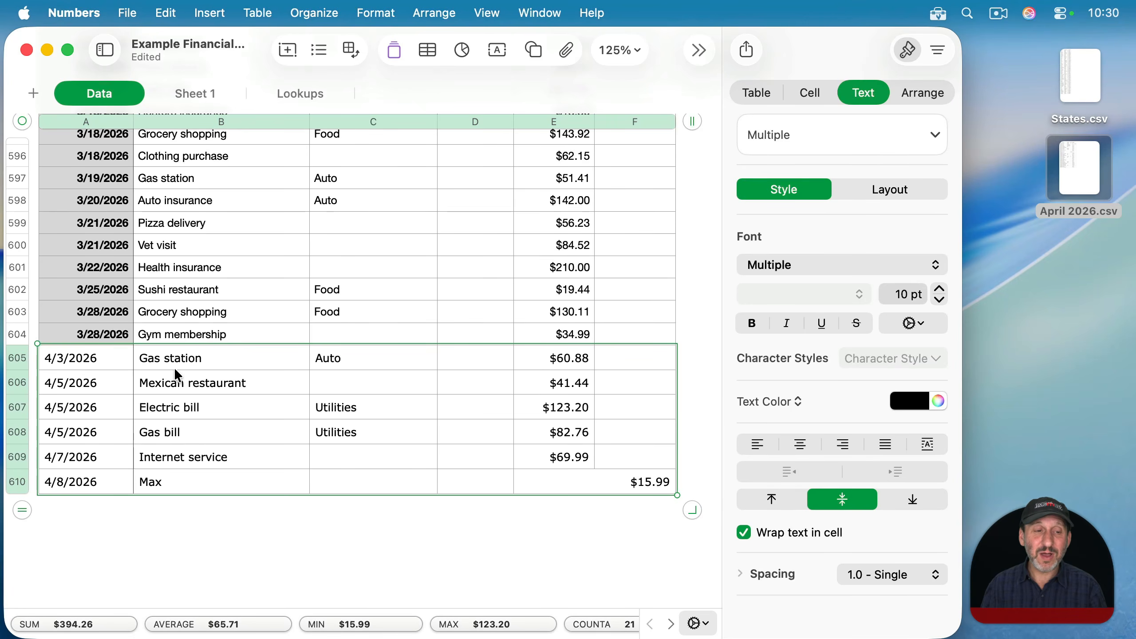
{"action": "key", "text": "super+z"}
Paste the copied rows at cell A605 so that they match the table's existing style.
{"action": "left_click", "coordinate": [164, 10]}
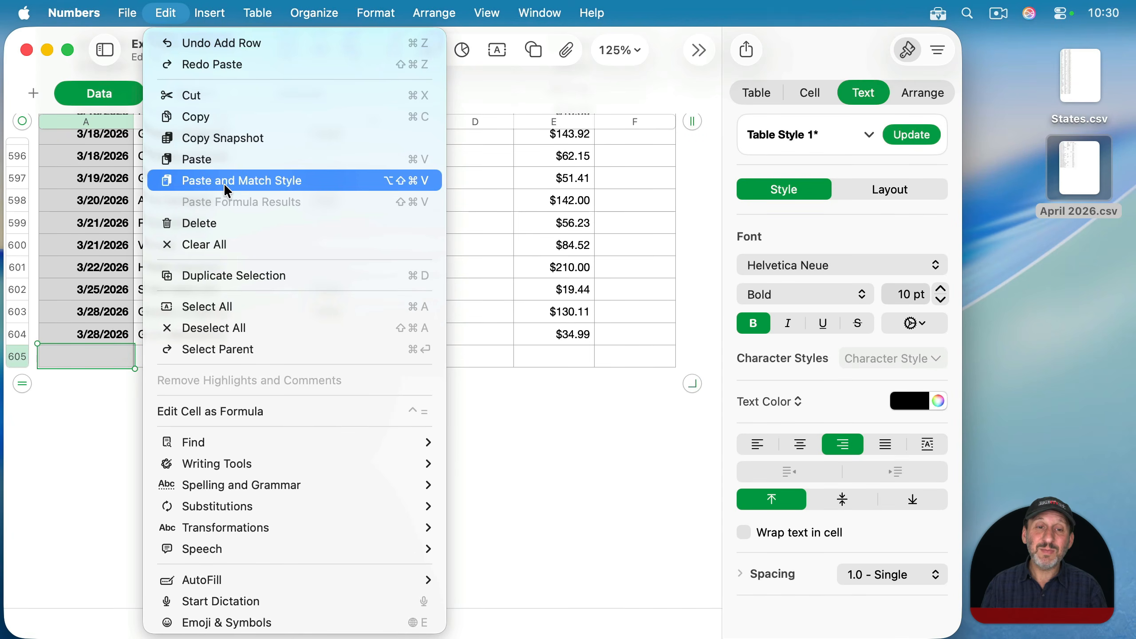
{"action": "left_click", "coordinate": [296, 182]}
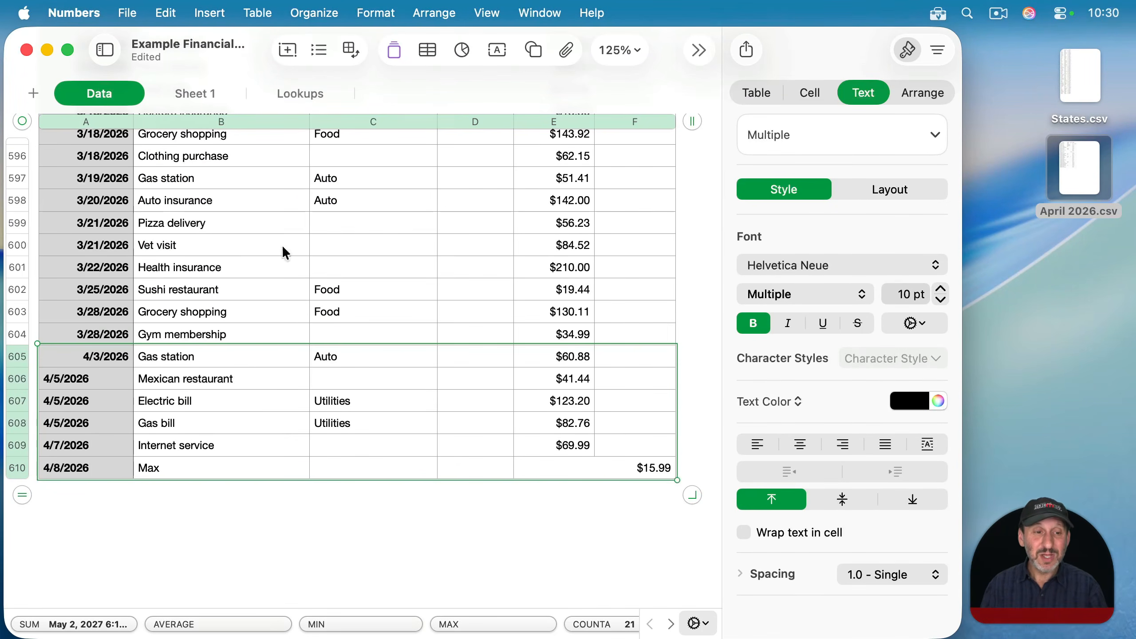
Set the data format of the pasted dates in cells A606 through A610 to Date & Time.
{"action": "left_click", "coordinate": [102, 378]}
{"action": "left_click", "coordinate": [103, 465], "text": "shift"}
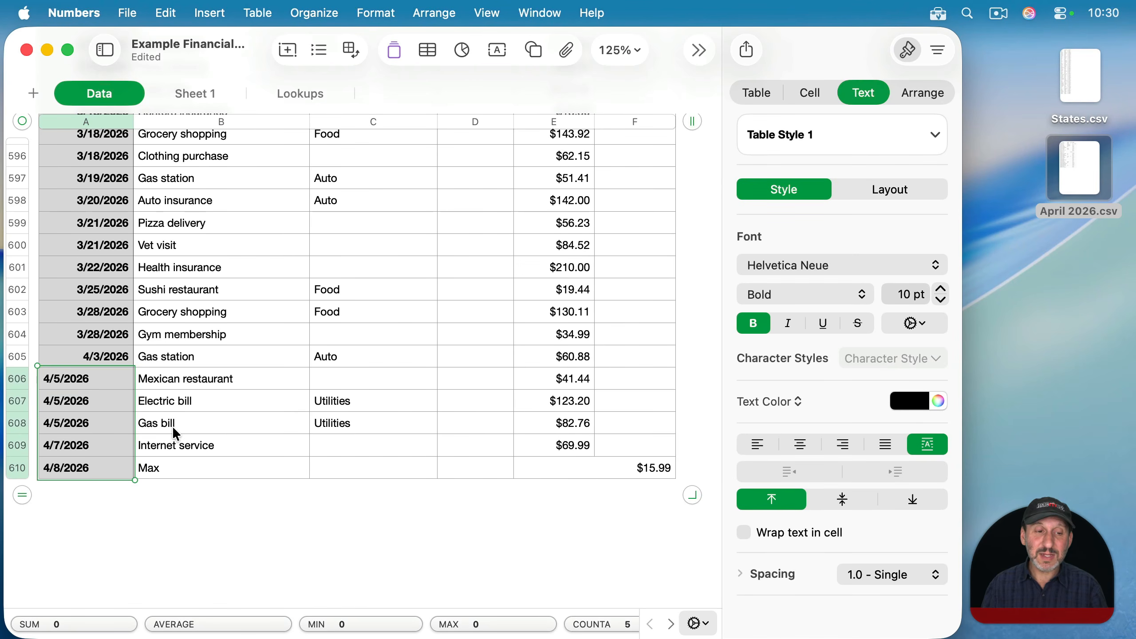
{"action": "left_click", "coordinate": [807, 94]}
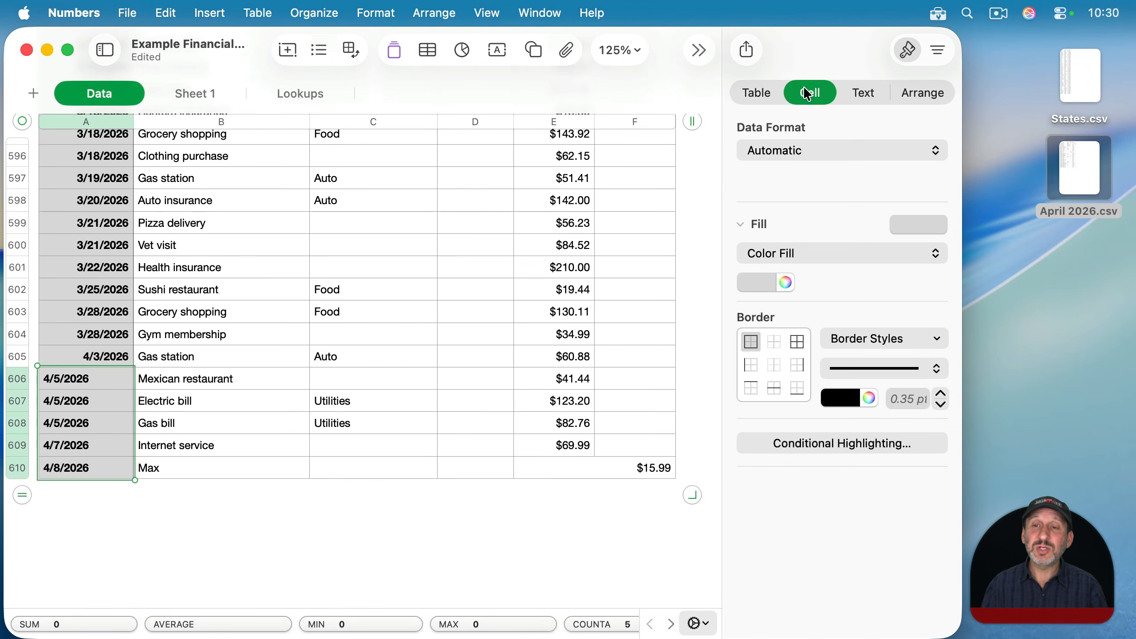
{"action": "left_click", "coordinate": [804, 147]}
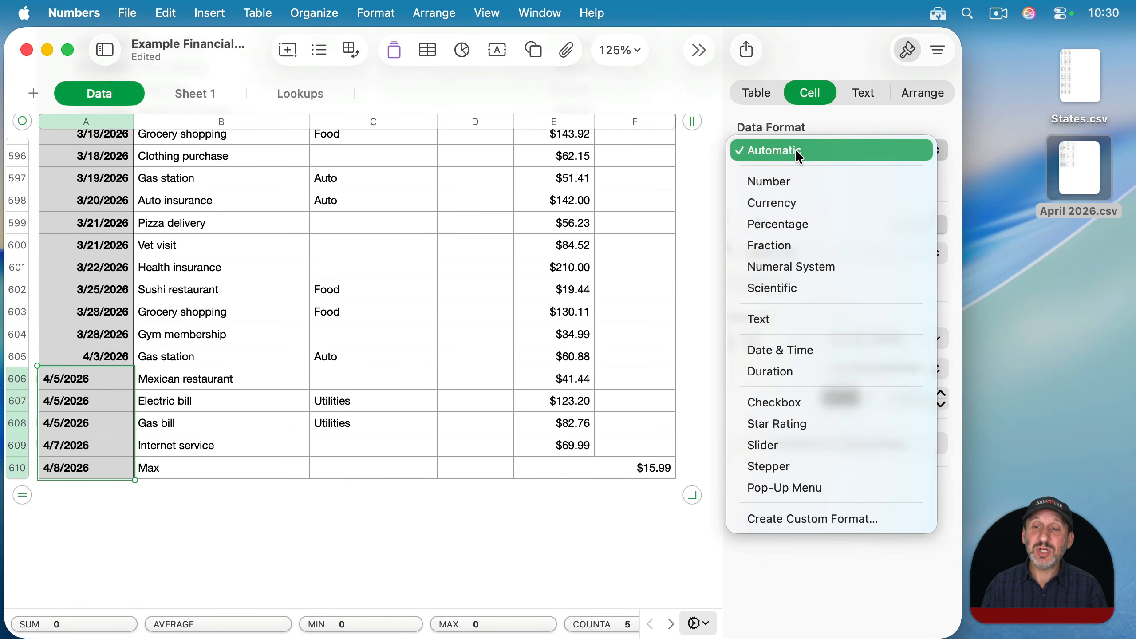
{"action": "left_click", "coordinate": [787, 349]}
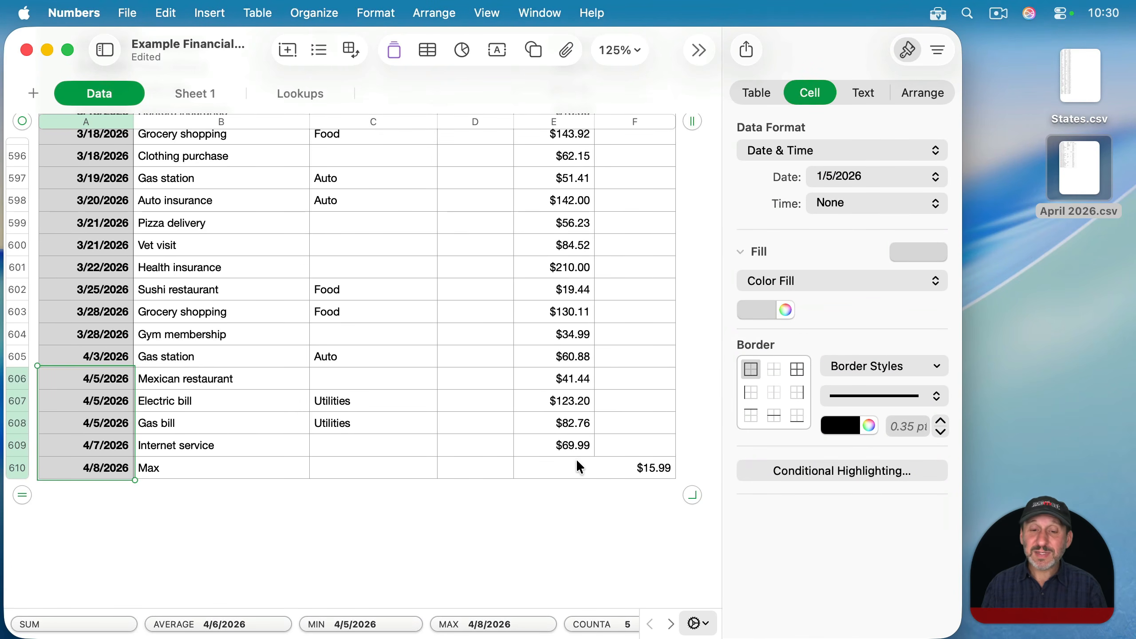
Unmerge the merged expense cell spanning columns E and F in row 610.
{"action": "left_click", "coordinate": [554, 469]}
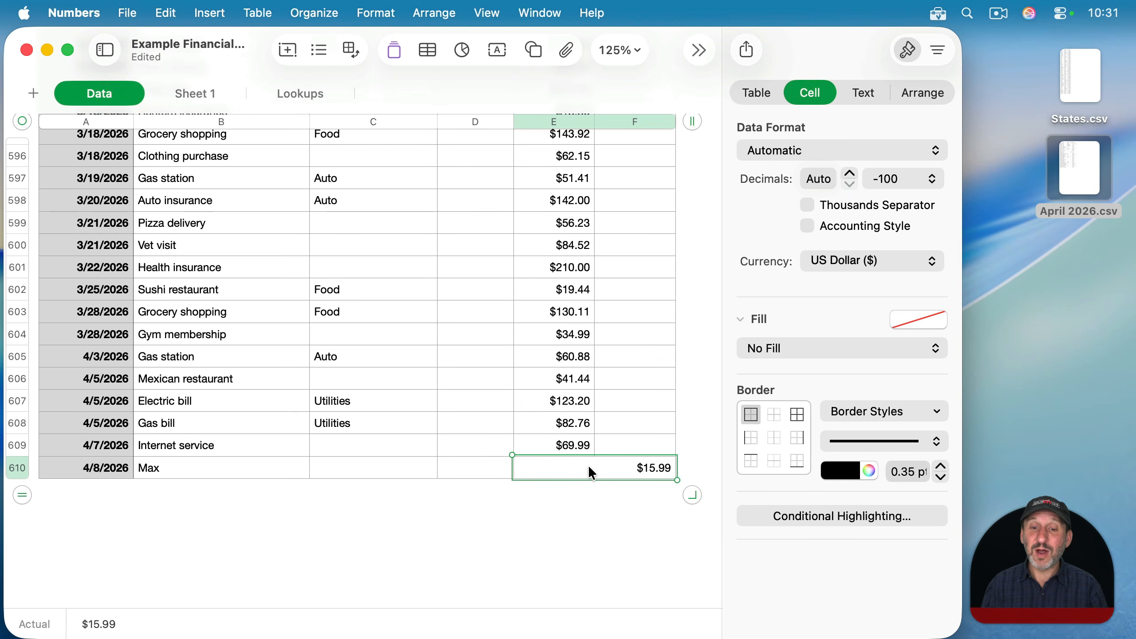
{"action": "left_click", "coordinate": [258, 13]}
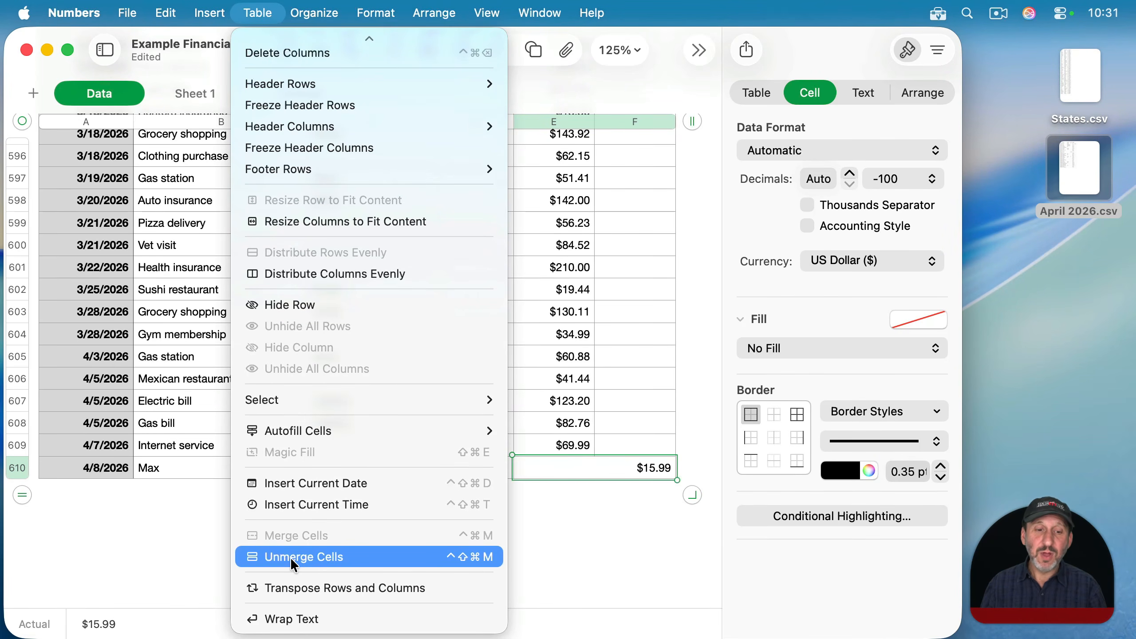
{"action": "left_click", "coordinate": [290, 557]}
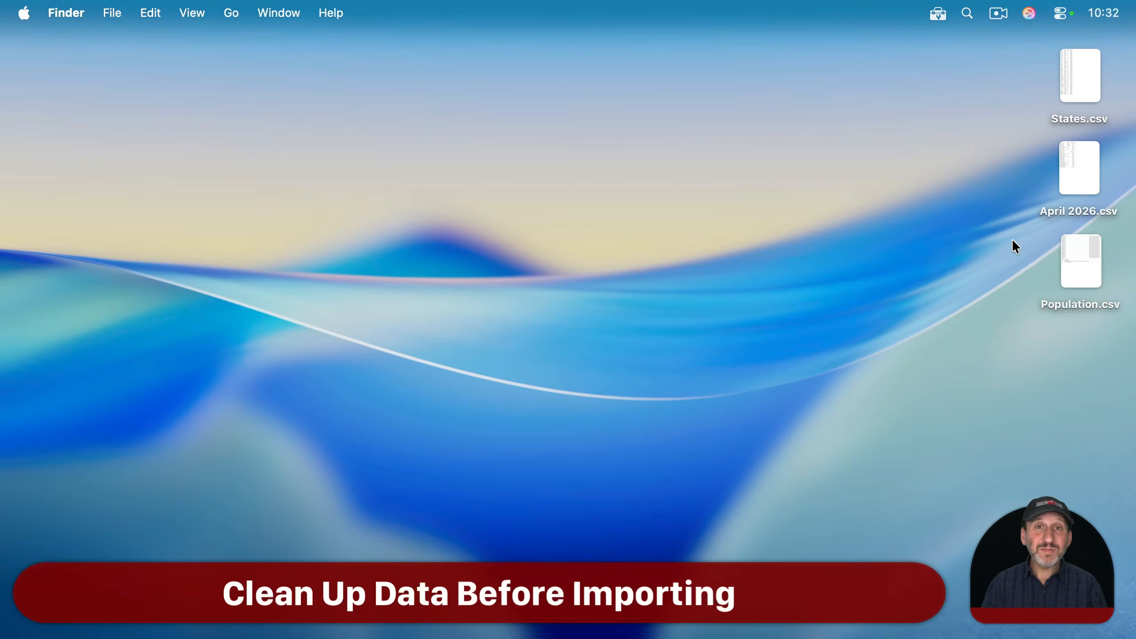
Open Population.csv from the desktop in TextEdit.
{"action": "right_click", "coordinate": [1080, 249]}
{"action": "mouse_move", "coordinate": [971, 177]}
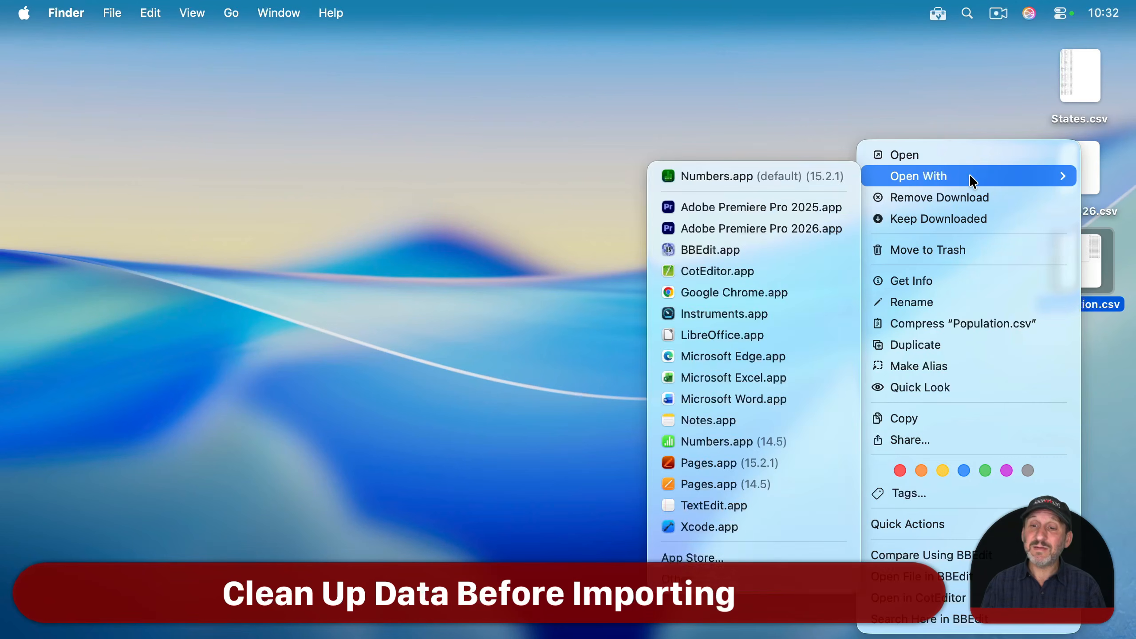
{"action": "left_click", "coordinate": [710, 505]}
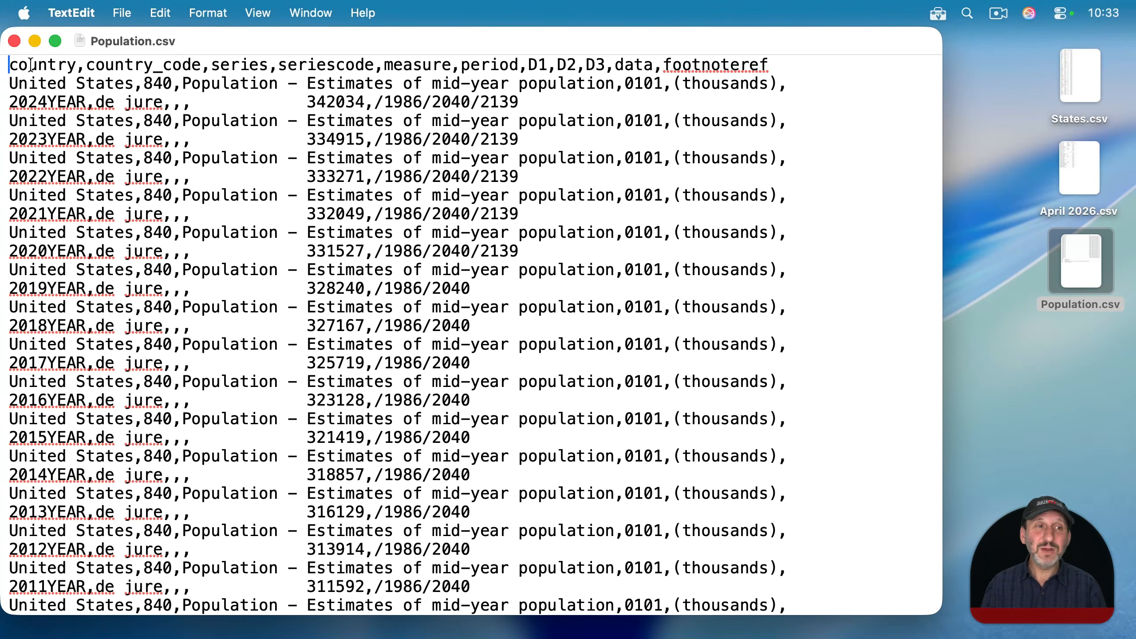
Capitalize the first heading in the header line of Population.csv so it reads Country.
{"action": "double_click", "coordinate": [32, 65]}
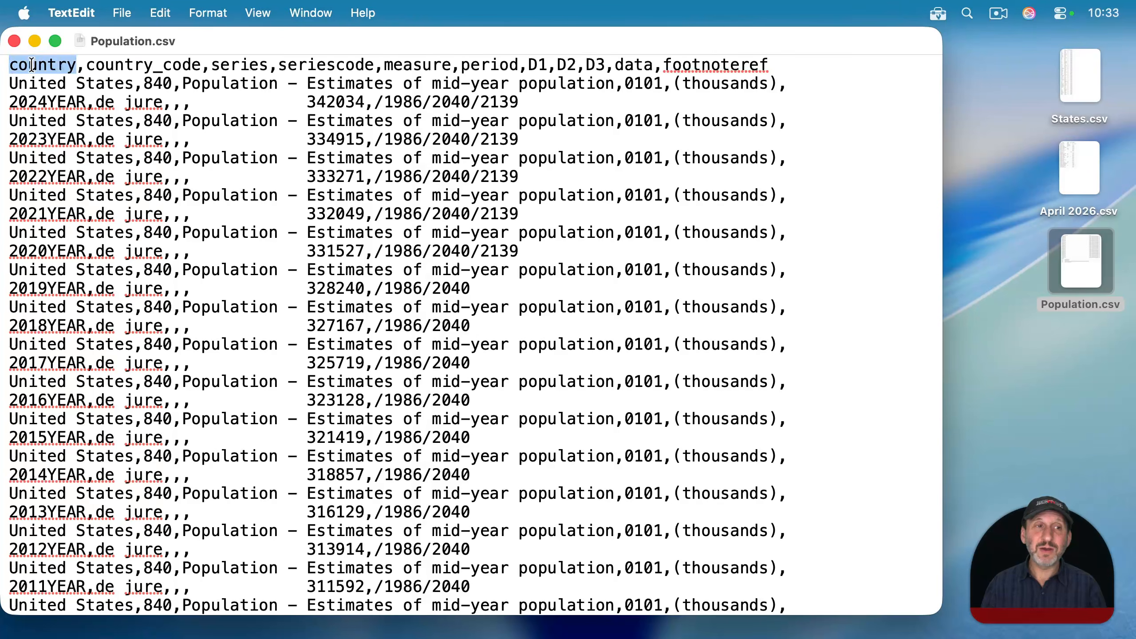
{"action": "left_click", "coordinate": [23, 65]}
{"action": "left_click_drag", "start_coordinate": [19, 65], "coordinate": [9, 65]}
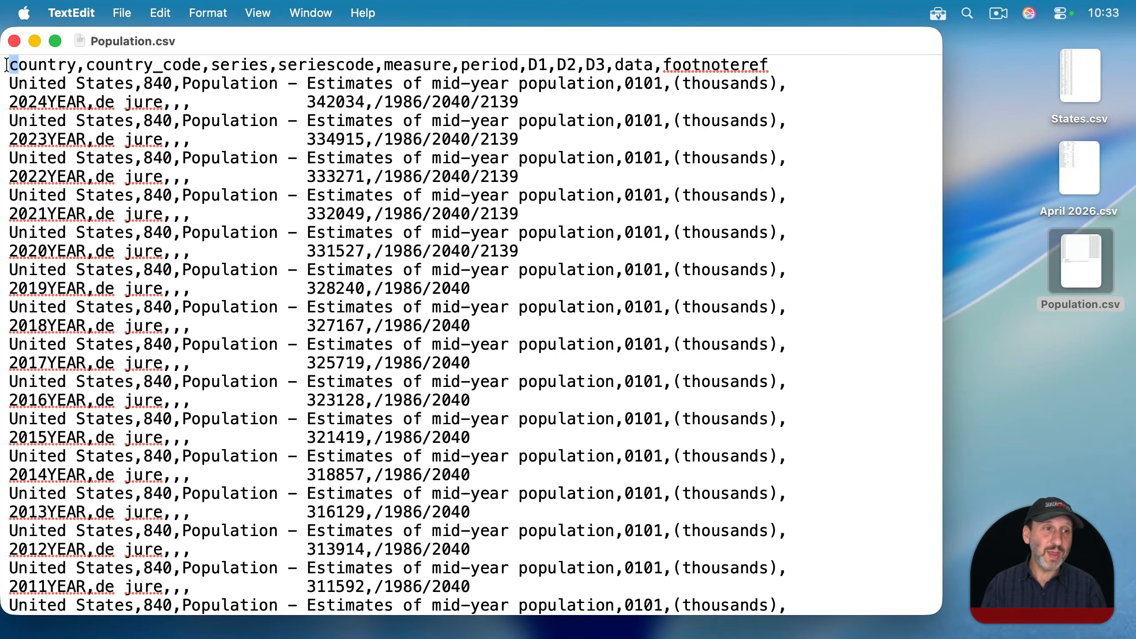
{"action": "type", "text": "Colorado,Denver,CO,5029196"}
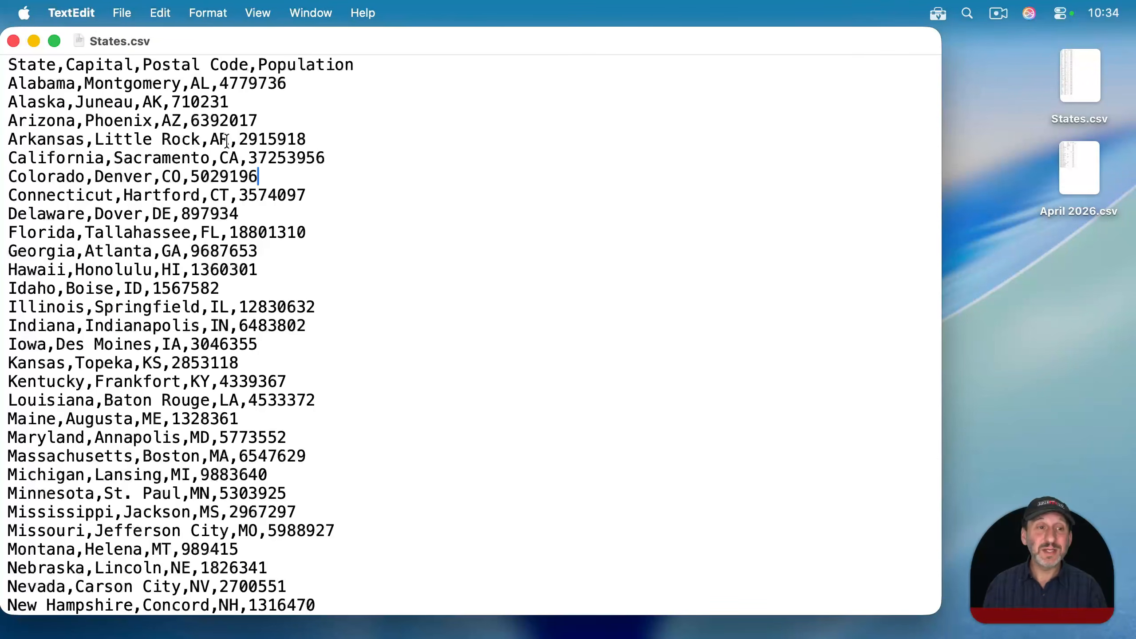
Show find and replace in the States.csv text file and insert the Any Word Characters pattern into the search text.
{"action": "key", "text": "super+f"}
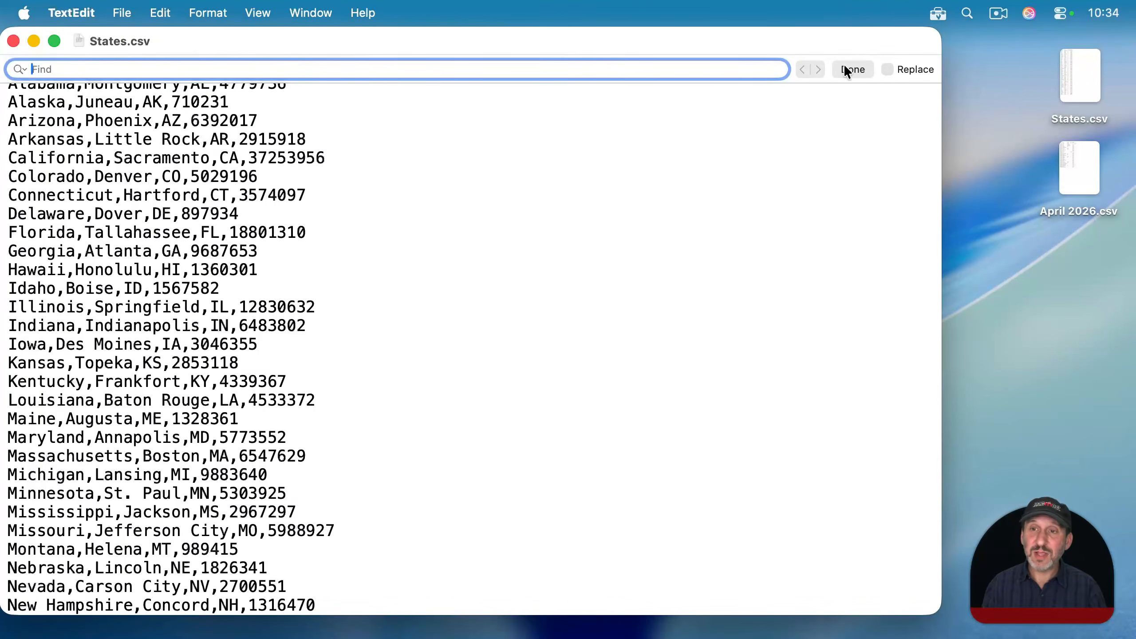
{"action": "left_click", "coordinate": [908, 72]}
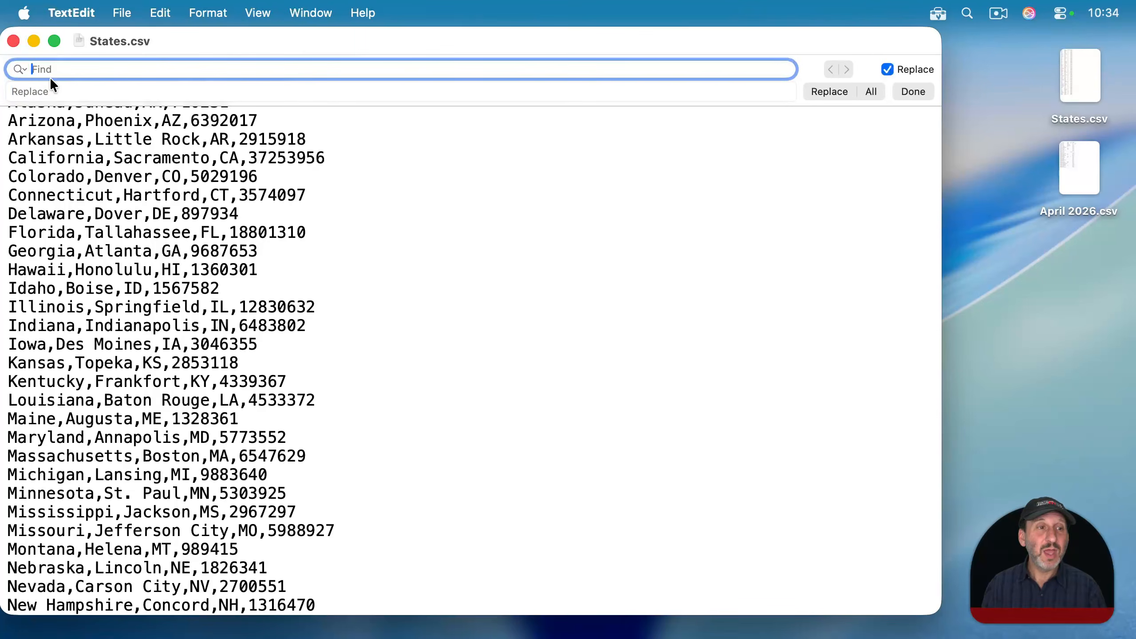
{"action": "left_click", "coordinate": [17, 68]}
{"action": "left_click", "coordinate": [47, 210]}
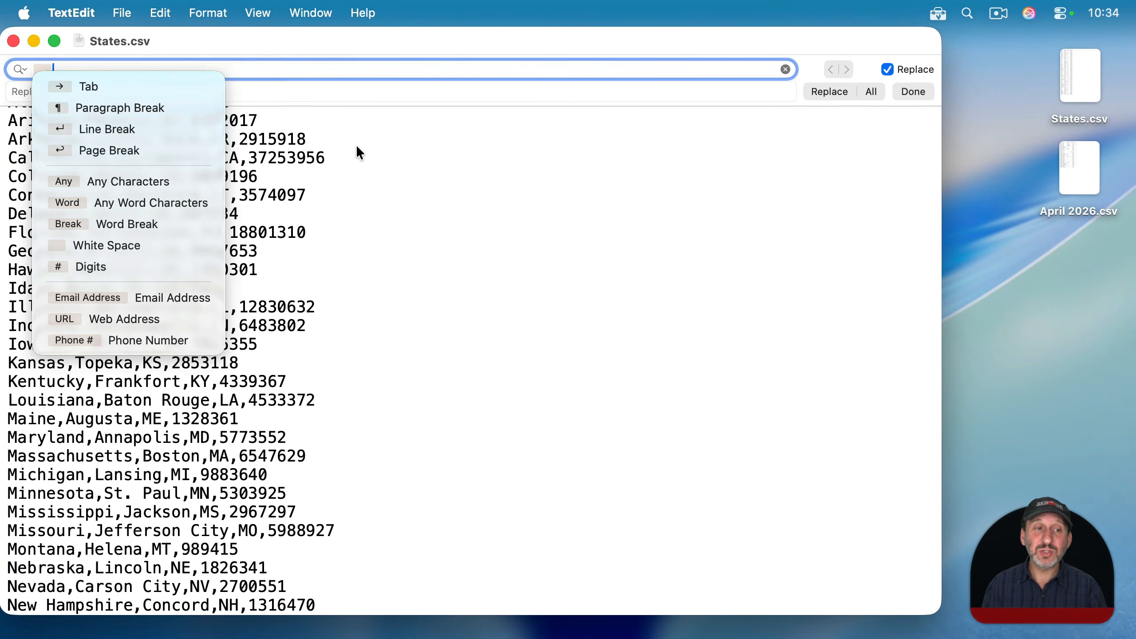
{"action": "left_click", "coordinate": [129, 205]}
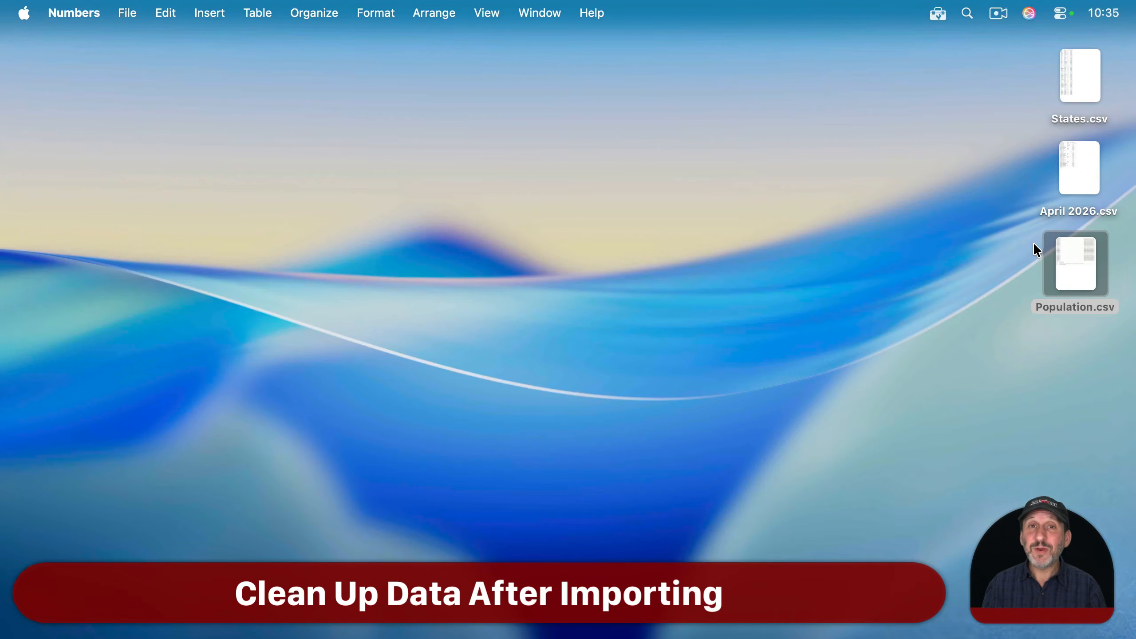
Open Population.csv in Numbers and delete the blank row and footnote rows, 27 through 32, at the end of the table.
{"action": "double_click", "coordinate": [1078, 247]}
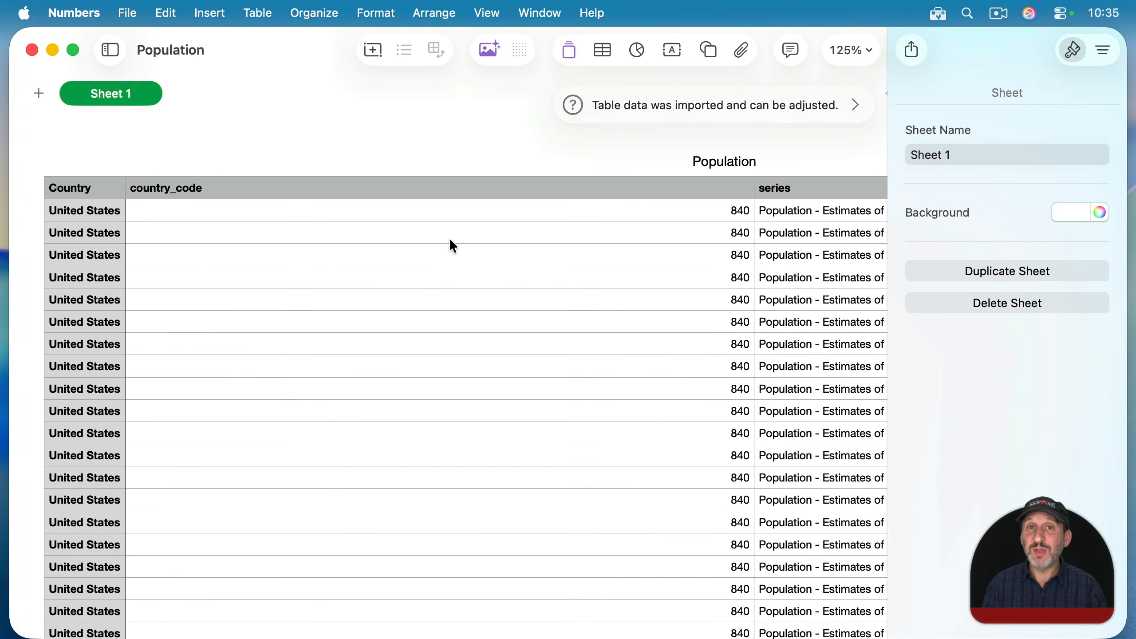
{"action": "scroll", "coordinate": [451, 242], "scroll_direction": "down", "scroll_amount": 10}
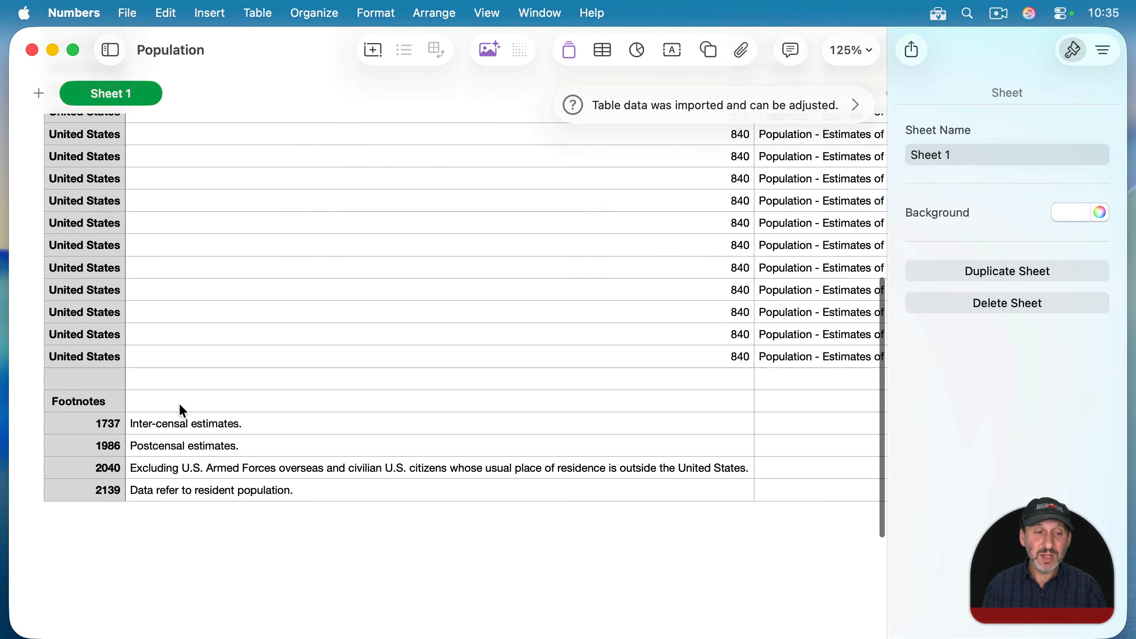
{"action": "left_click", "coordinate": [73, 376]}
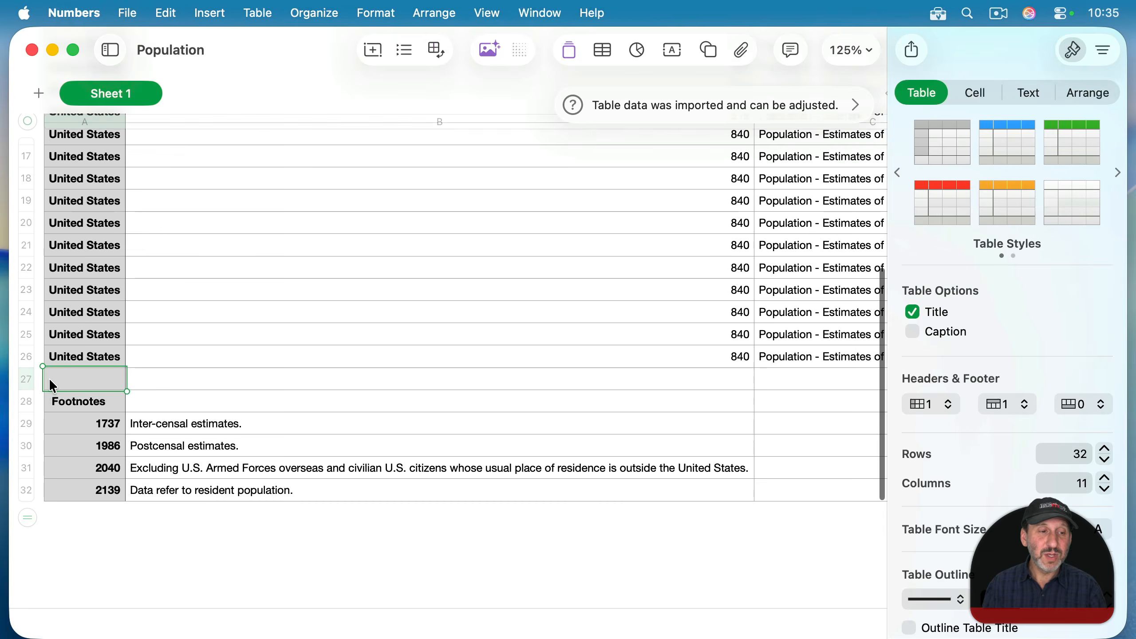
{"action": "left_click_drag", "start_coordinate": [25, 378], "coordinate": [26, 490]}
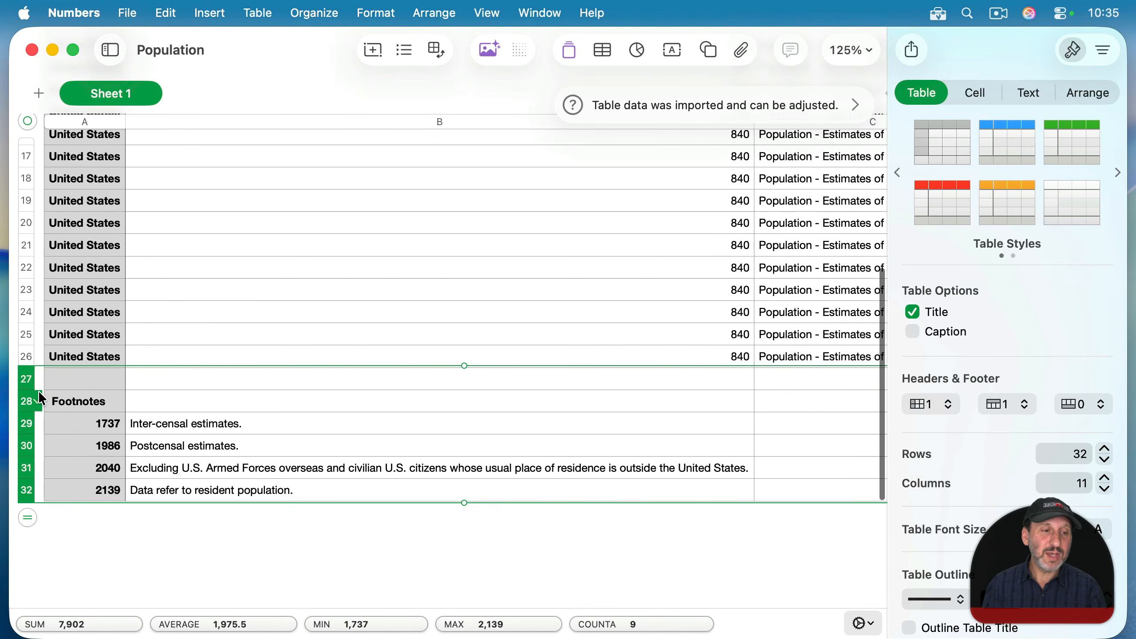
{"action": "left_click", "coordinate": [38, 378]}
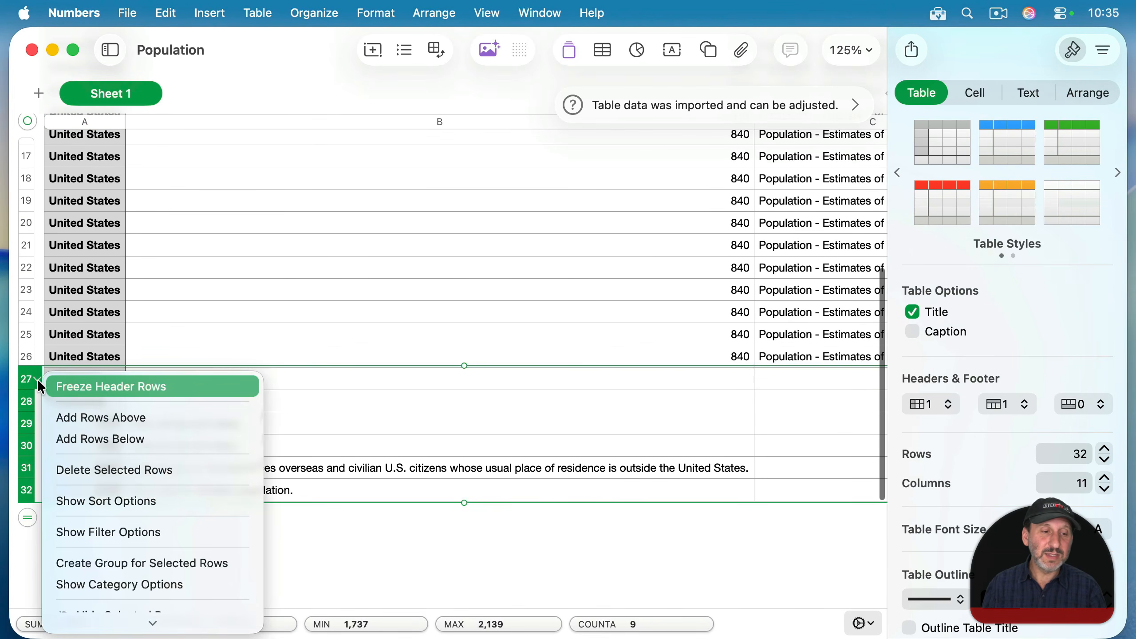
{"action": "left_click", "coordinate": [83, 469]}
Delete the country_code column from the Population table.
{"action": "scroll", "coordinate": [109, 406], "scroll_direction": "up", "scroll_amount": 10}
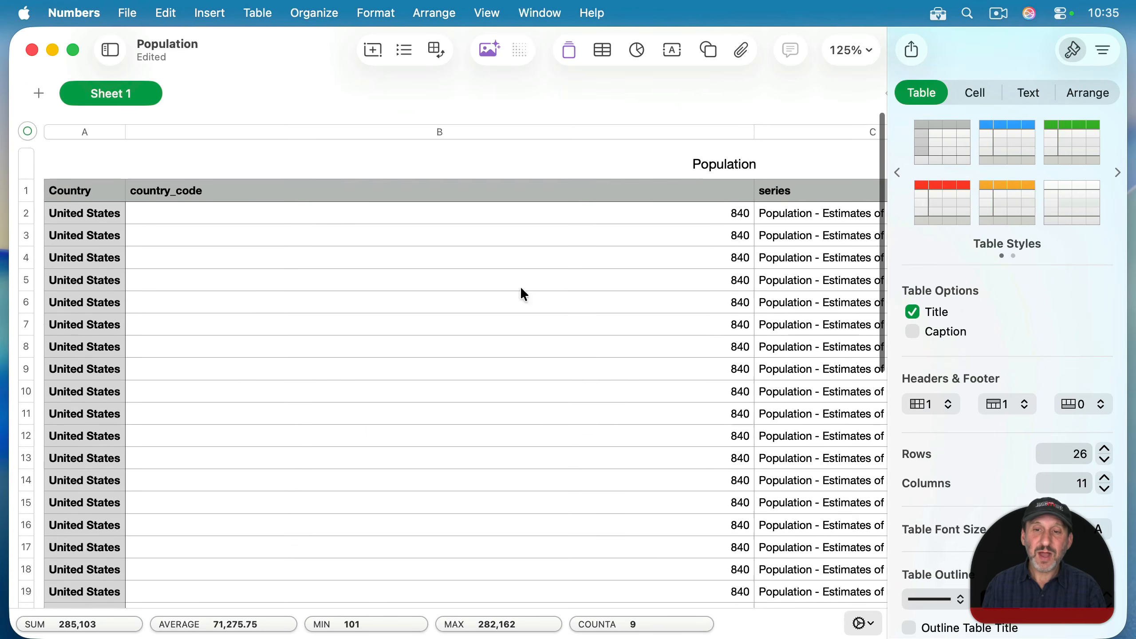
{"action": "left_click", "coordinate": [724, 197]}
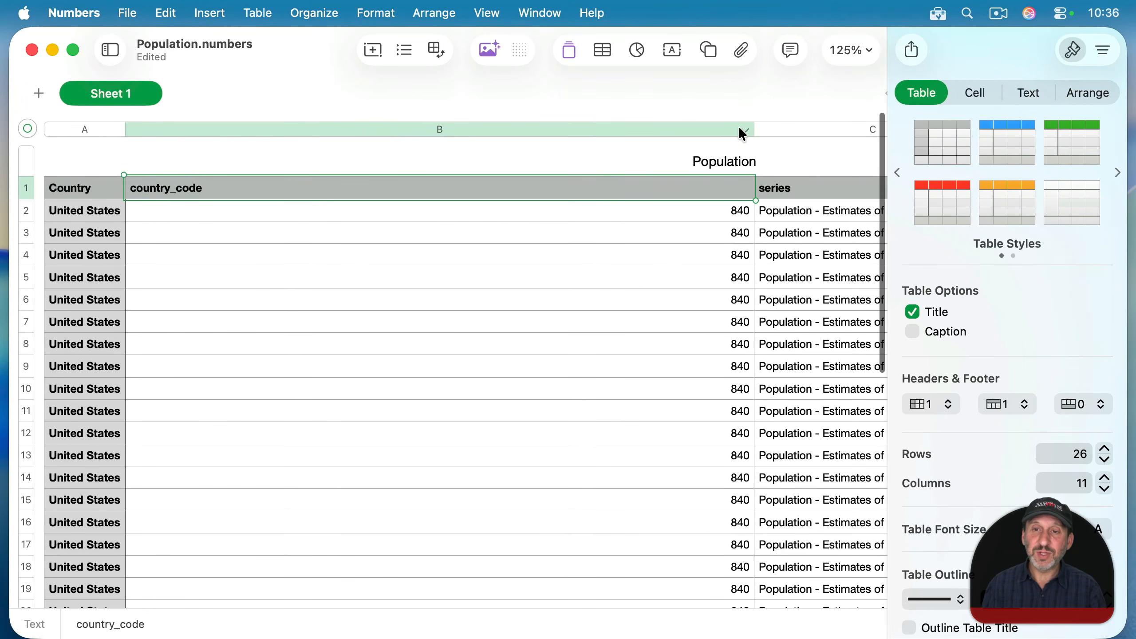
{"action": "left_click", "coordinate": [744, 129]}
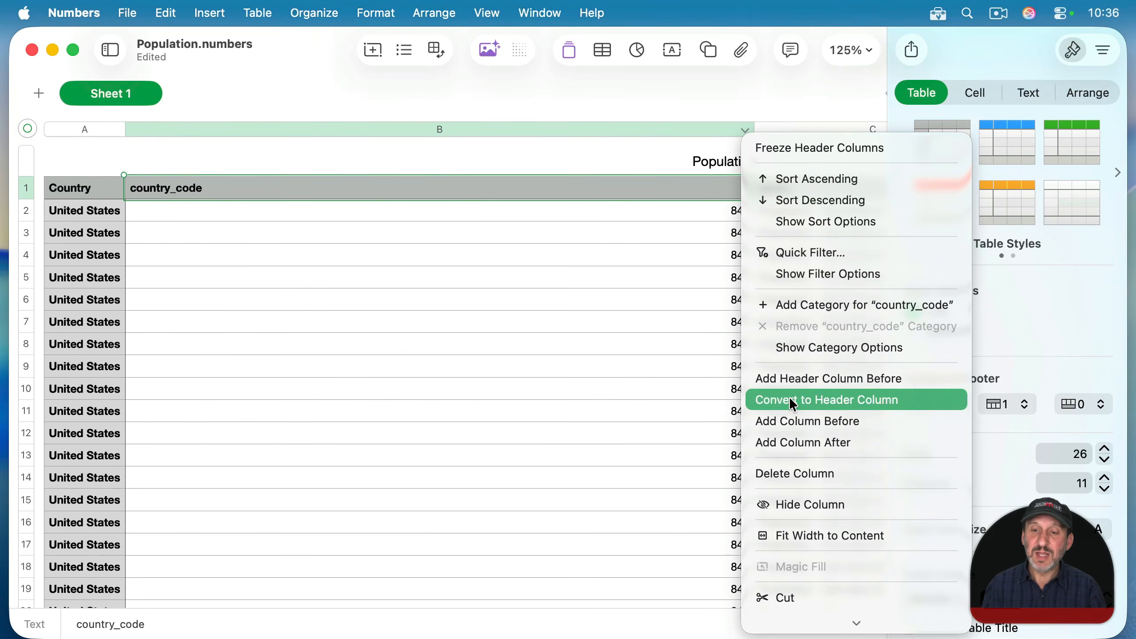
{"action": "left_click", "coordinate": [786, 472]}
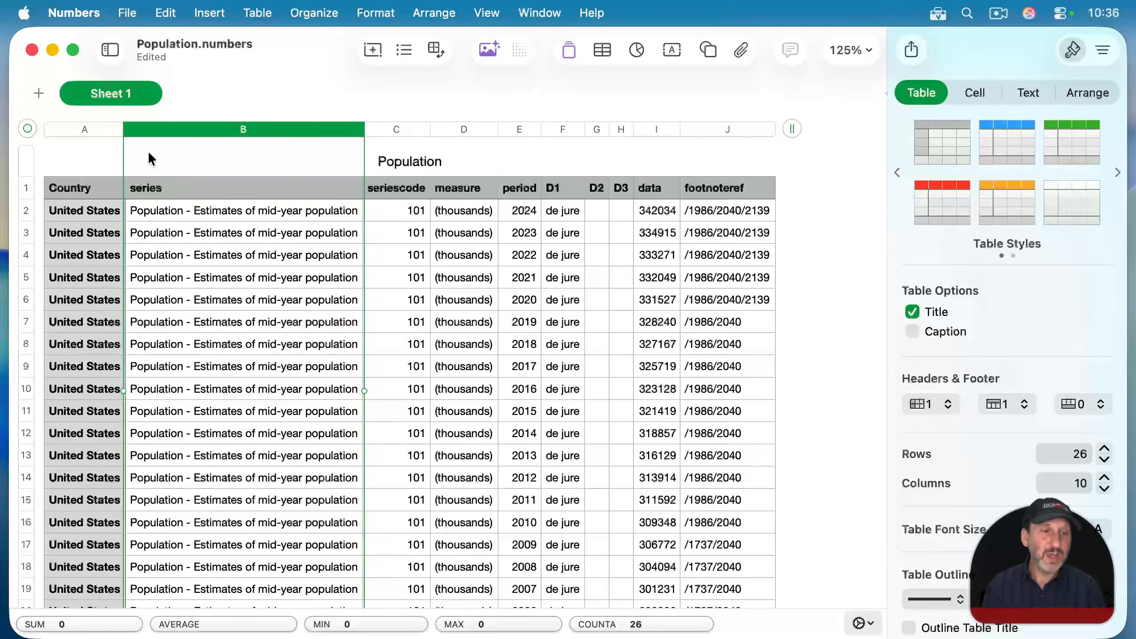
Delete the Country, series, seriescode and measure columns from the Population table.
{"action": "left_click", "coordinate": [92, 127]}
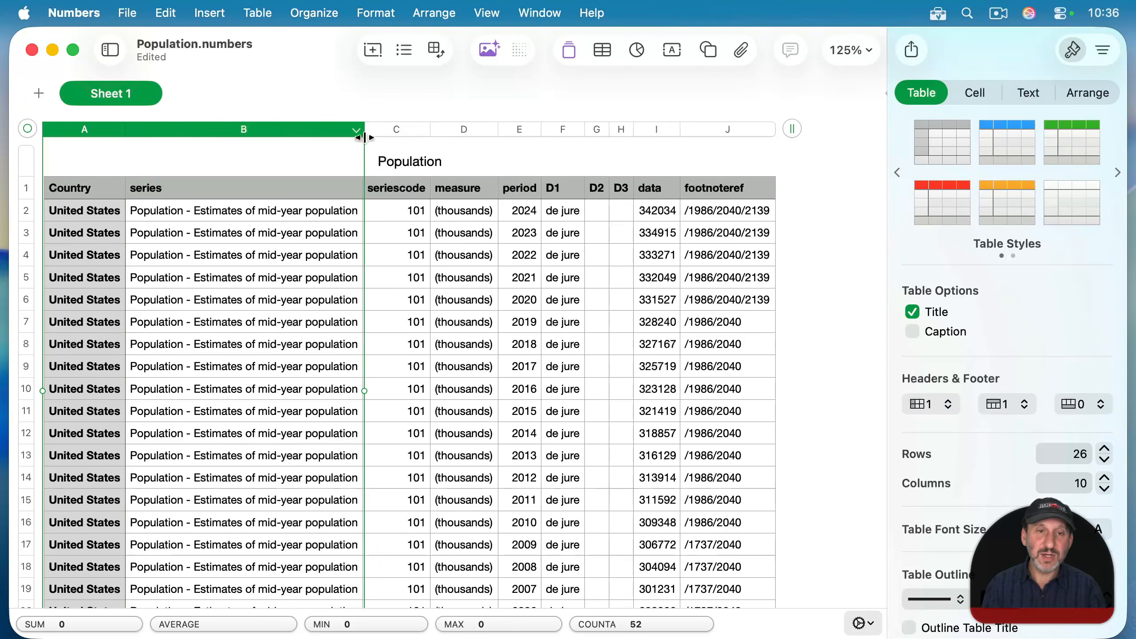
{"action": "left_click", "coordinate": [397, 128], "text": "super"}
{"action": "left_click", "coordinate": [460, 128], "text": "super"}
{"action": "left_click", "coordinate": [489, 130]}
{"action": "left_click", "coordinate": [565, 388]}
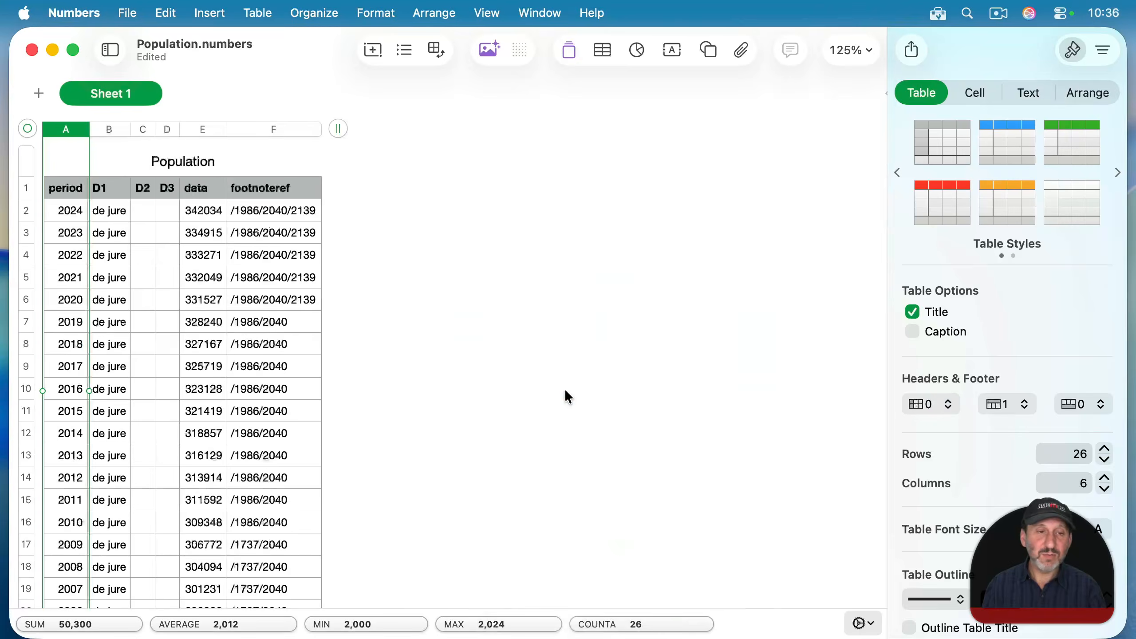
Delete the D1, D2, D3 and footnoteref columns, keeping only the period and data columns.
{"action": "left_click", "coordinate": [106, 128]}
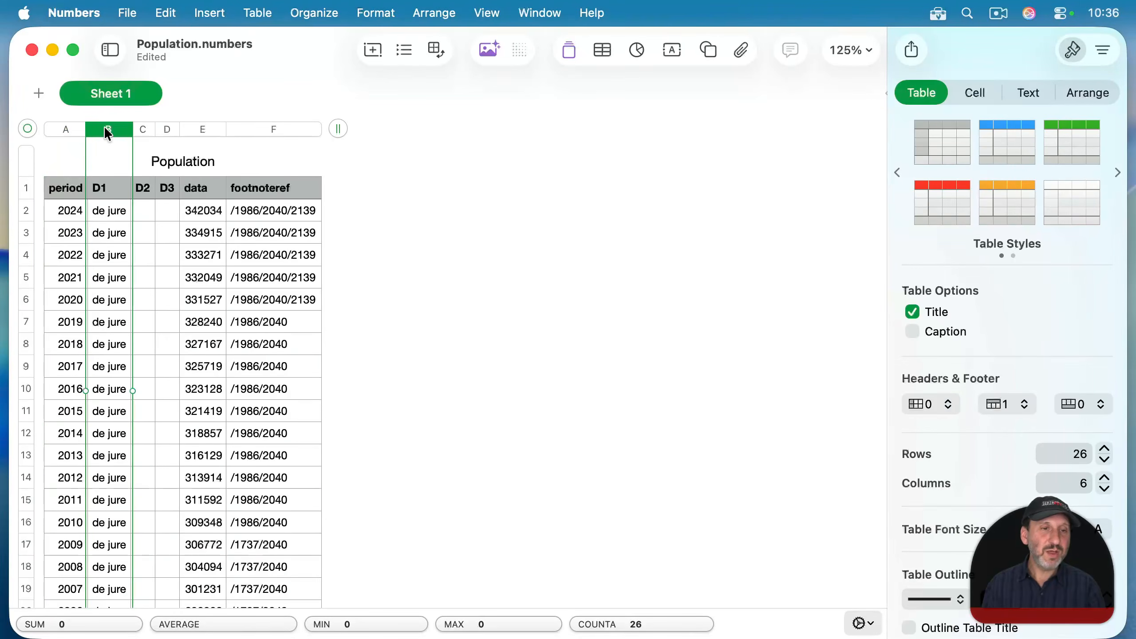
{"action": "left_click", "coordinate": [167, 129], "text": "shift"}
{"action": "left_click", "coordinate": [289, 130], "text": "super"}
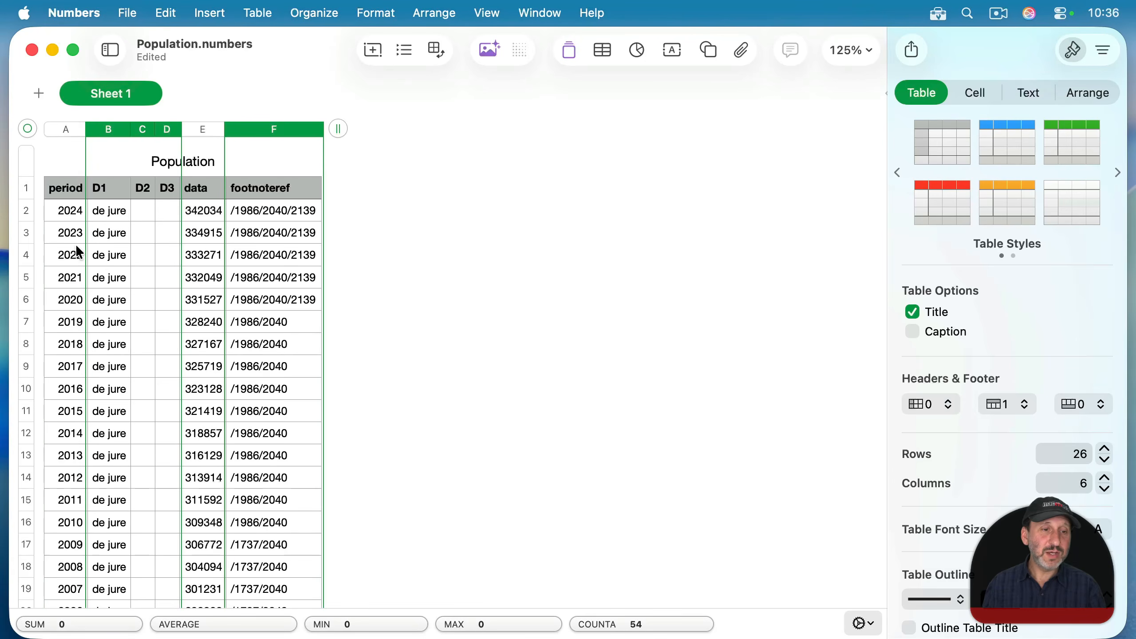
{"action": "left_click", "coordinate": [316, 130]}
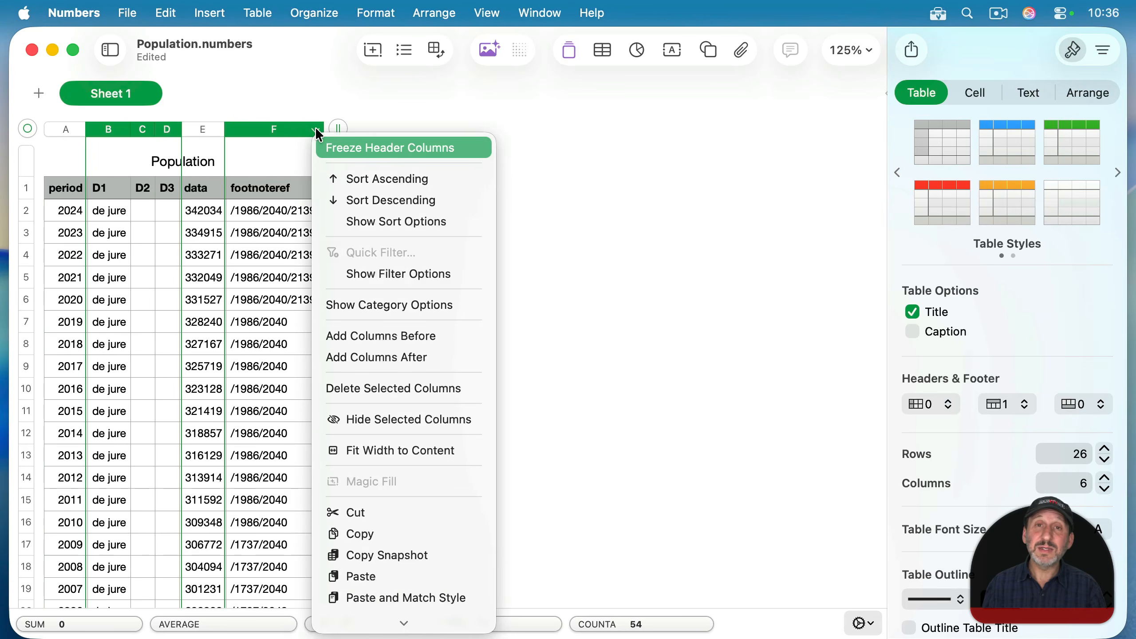
{"action": "left_click", "coordinate": [385, 386]}
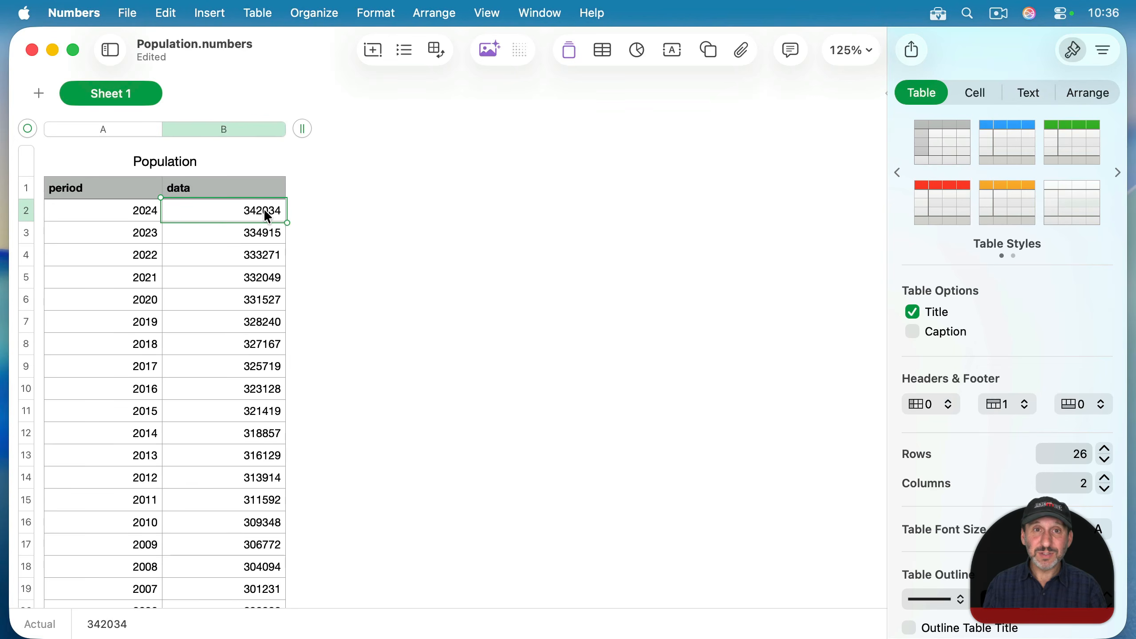
Add a column after the data column and enter a formula in C2 that multiplies B2 by 1000.
{"action": "left_click", "coordinate": [274, 128]}
{"action": "left_click", "coordinate": [344, 400]}
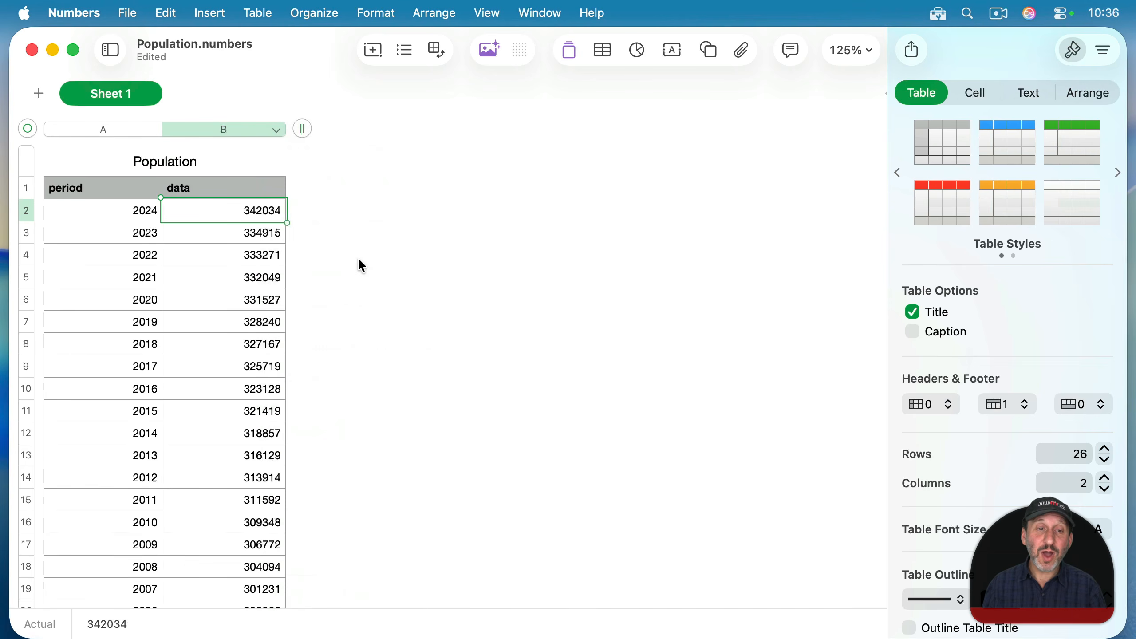
{"action": "left_click", "coordinate": [351, 208]}
{"action": "type", "text": "="}
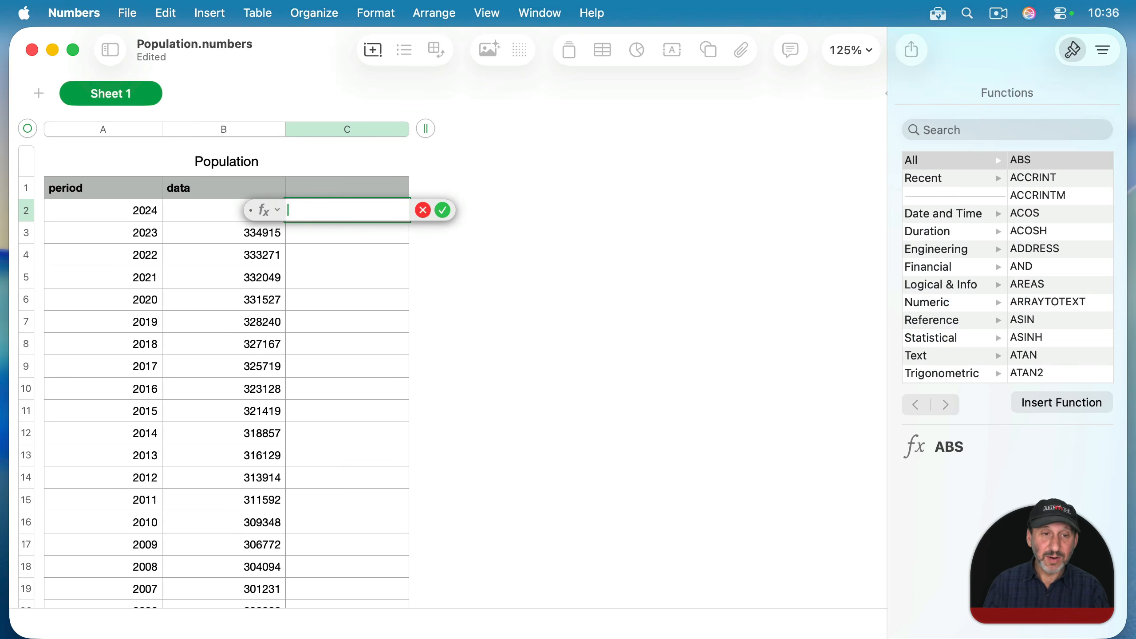
{"action": "left_click", "coordinate": [223, 210]}
{"action": "type", "text": "*1000"}
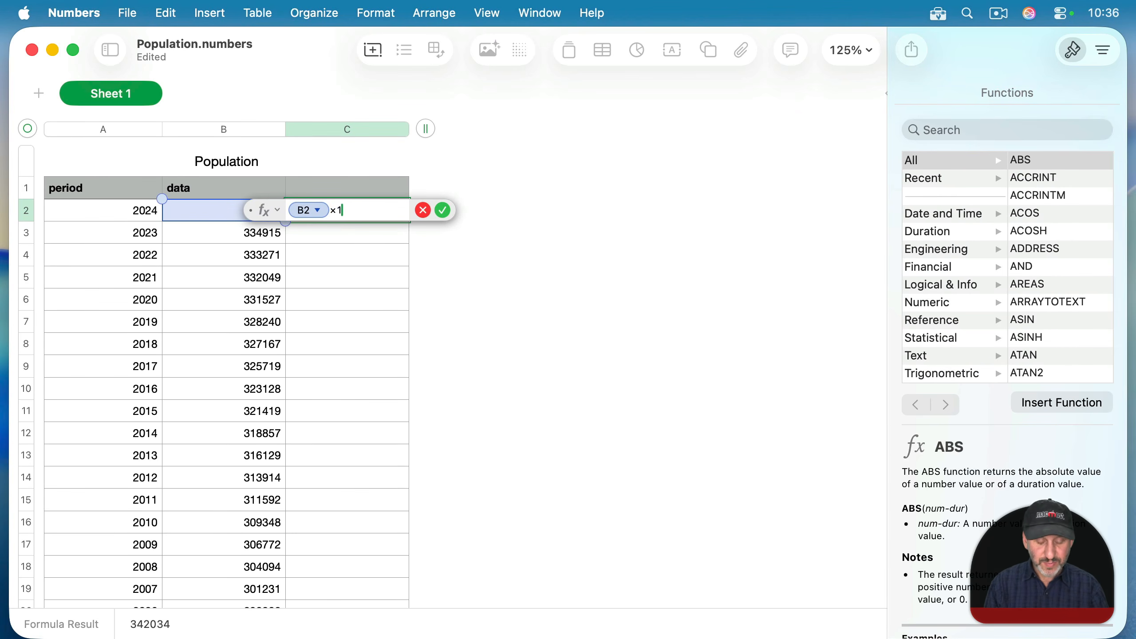
{"action": "key", "text": "Return"}
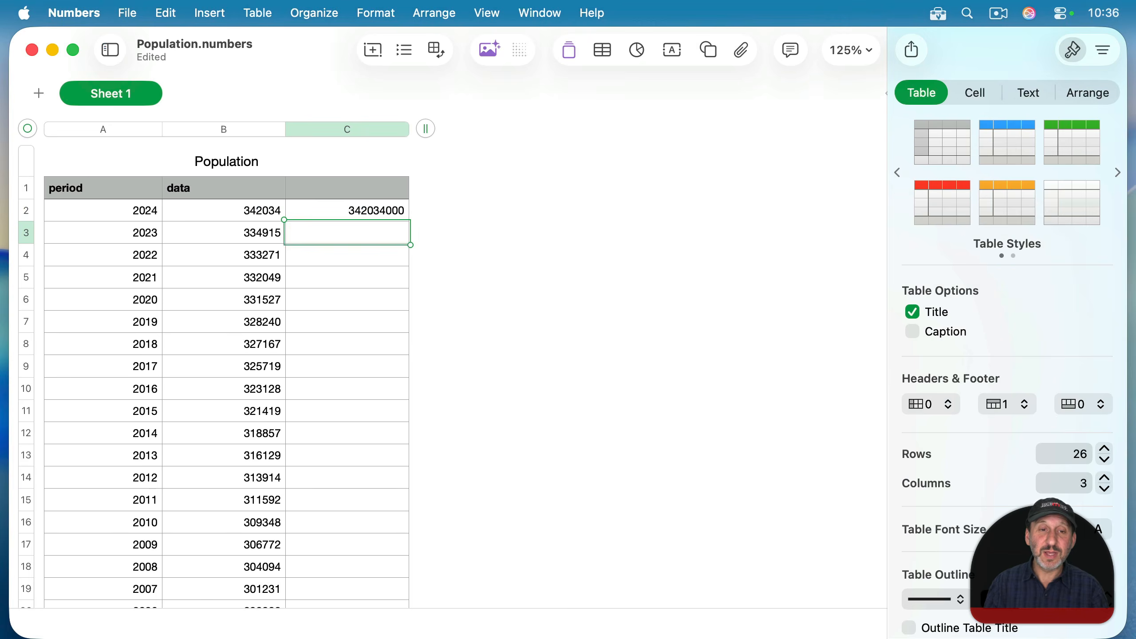
Copy the C2 formula and paste it into the whole of column C.
{"action": "left_click", "coordinate": [368, 202]}
{"action": "left_click", "coordinate": [362, 134]}
{"action": "key", "text": "super+v"}
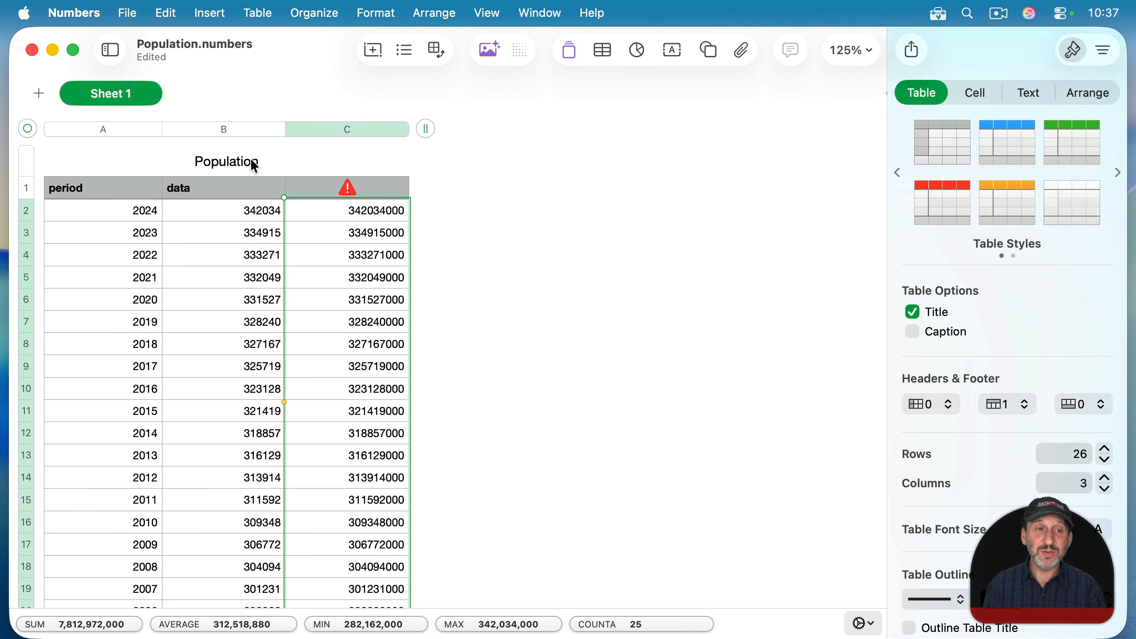
Replace the values in the data column with the formula results from column C, and delete column C.
{"action": "left_click", "coordinate": [243, 130]}
{"action": "left_click", "coordinate": [163, 11]}
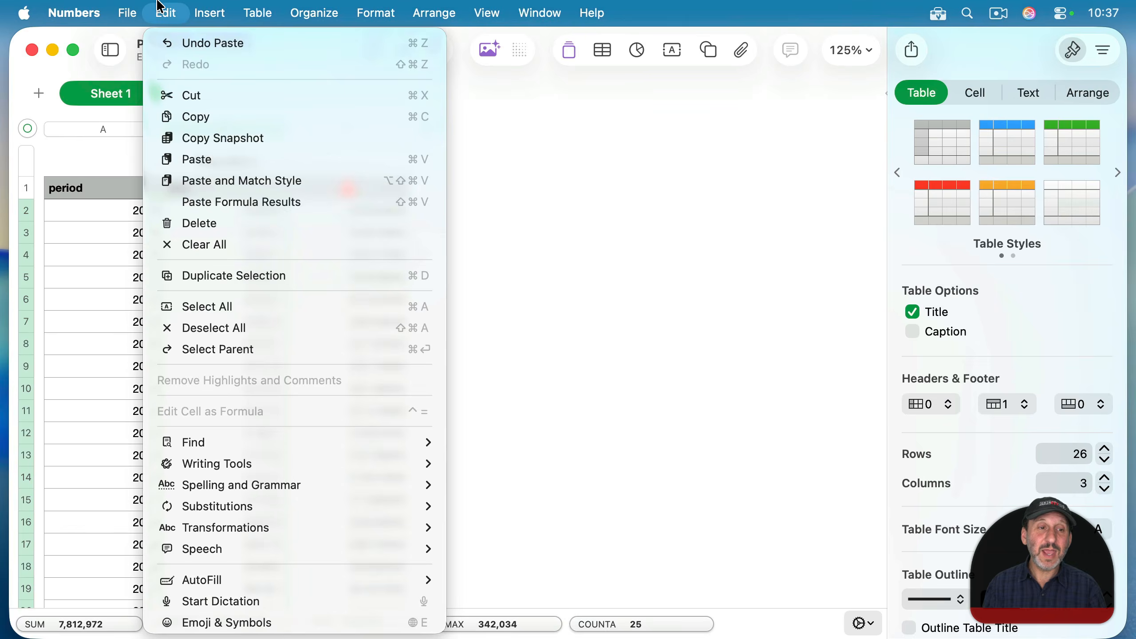
{"action": "left_click", "coordinate": [229, 200]}
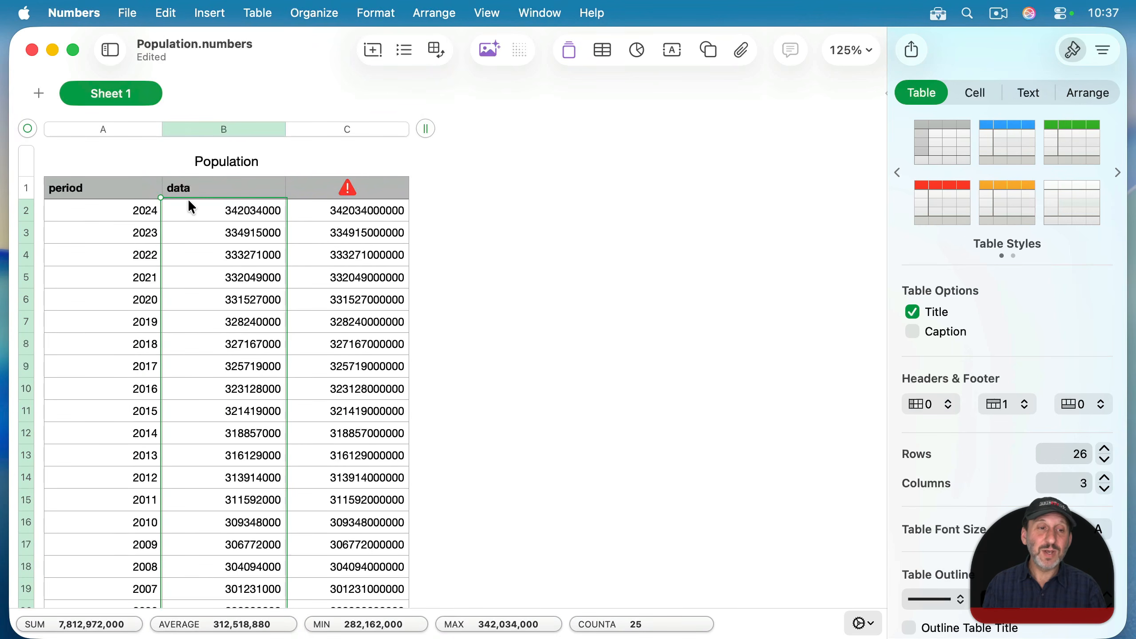
{"action": "left_click", "coordinate": [401, 130]}
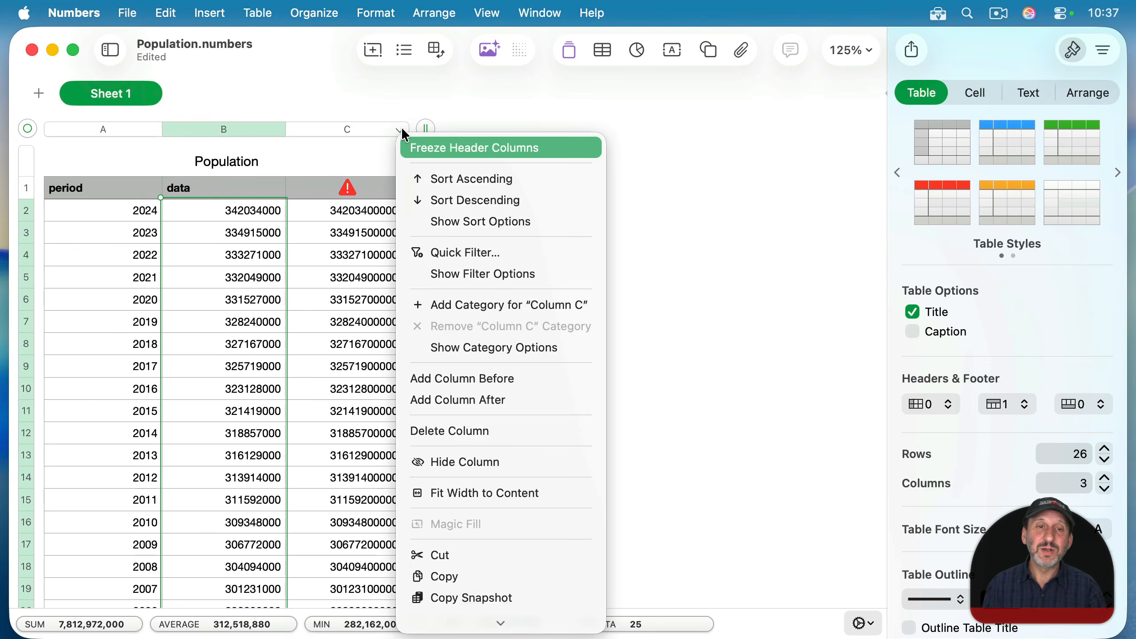
{"action": "left_click", "coordinate": [453, 434]}
Rename the column headings to Year and Population, and change the table title to US Population.
{"action": "left_click", "coordinate": [78, 190]}
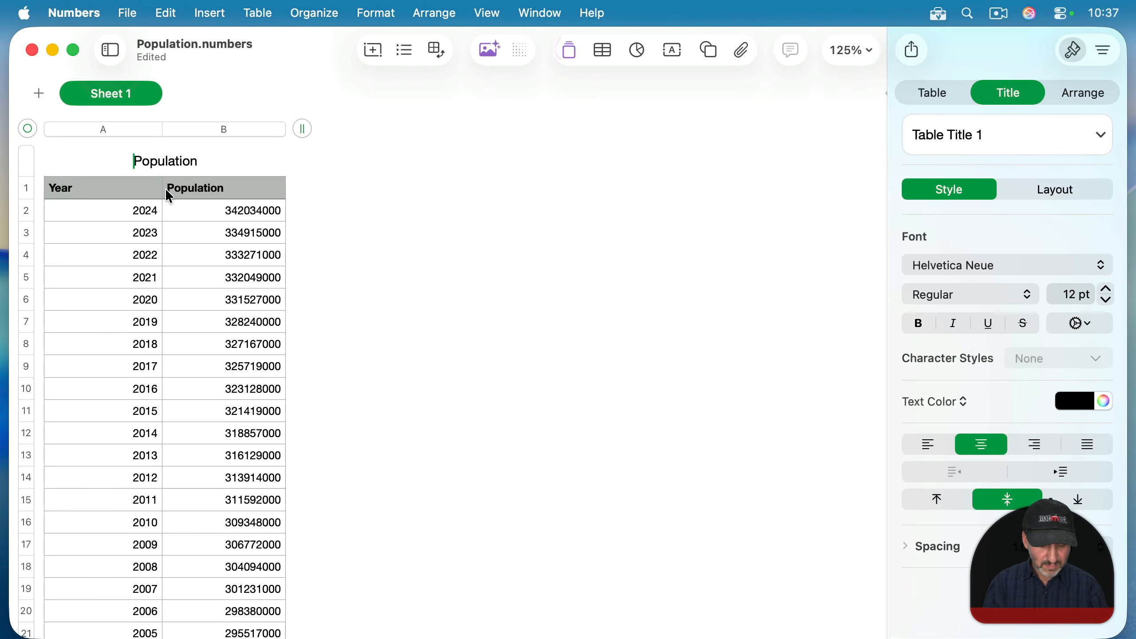
{"action": "type", "text": "US"}
{"action": "left_click", "coordinate": [380, 249]}
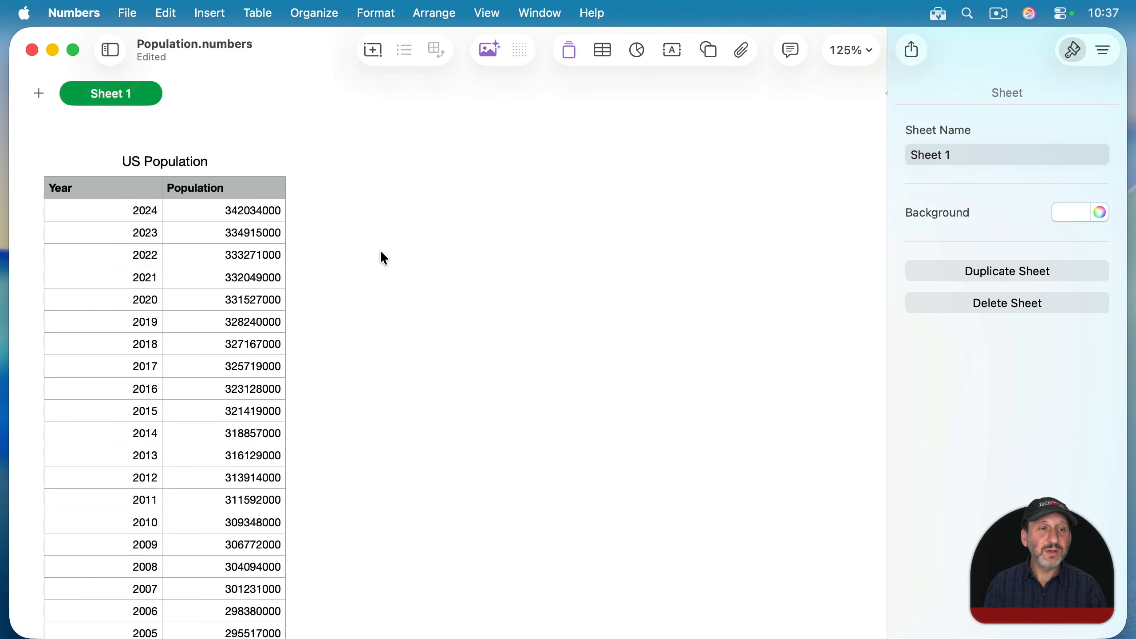
Sort the US Population table in ascending order by the Year column.
{"action": "left_click", "coordinate": [108, 183]}
{"action": "left_click", "coordinate": [152, 130]}
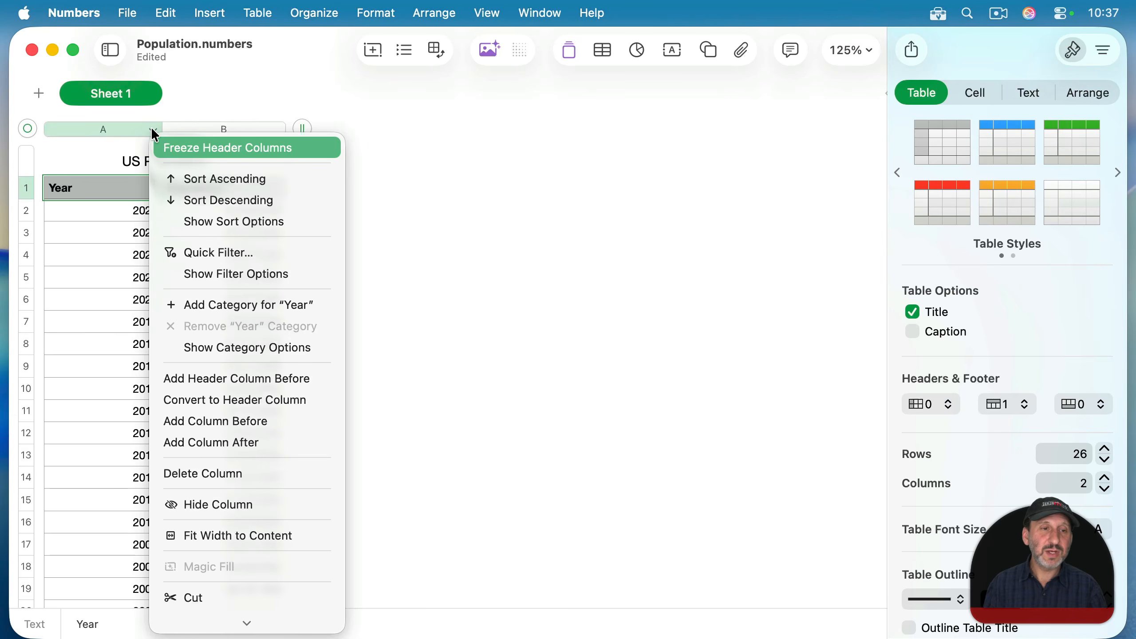
{"action": "left_click", "coordinate": [181, 178]}
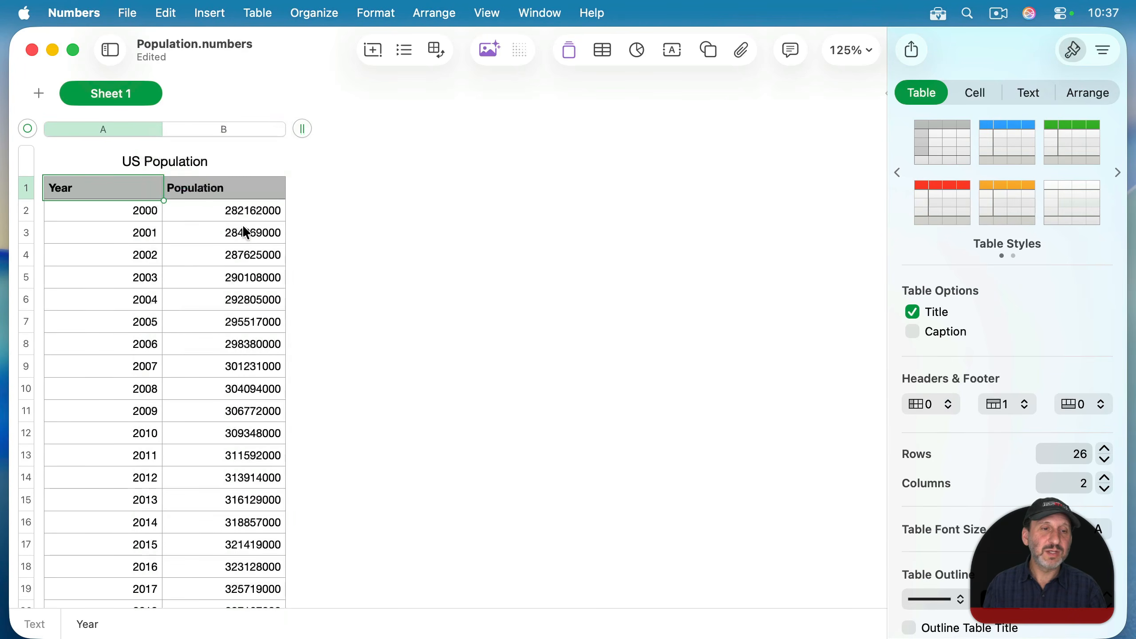
Format the Population column as Number with a thousands separator.
{"action": "left_click", "coordinate": [245, 134]}
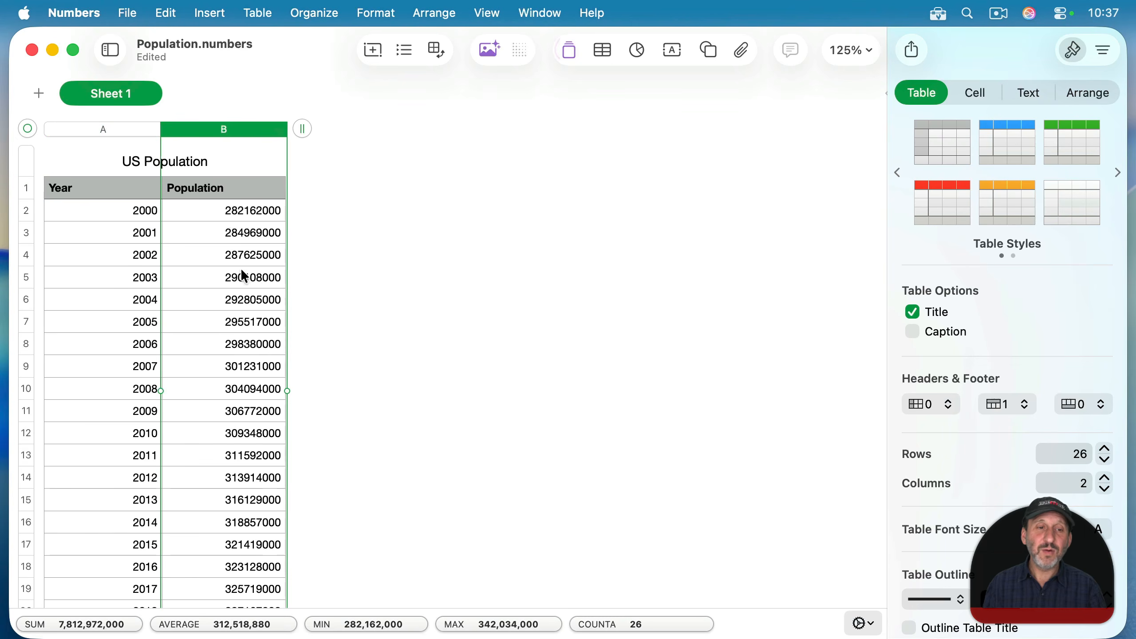
{"action": "left_click", "coordinate": [980, 89]}
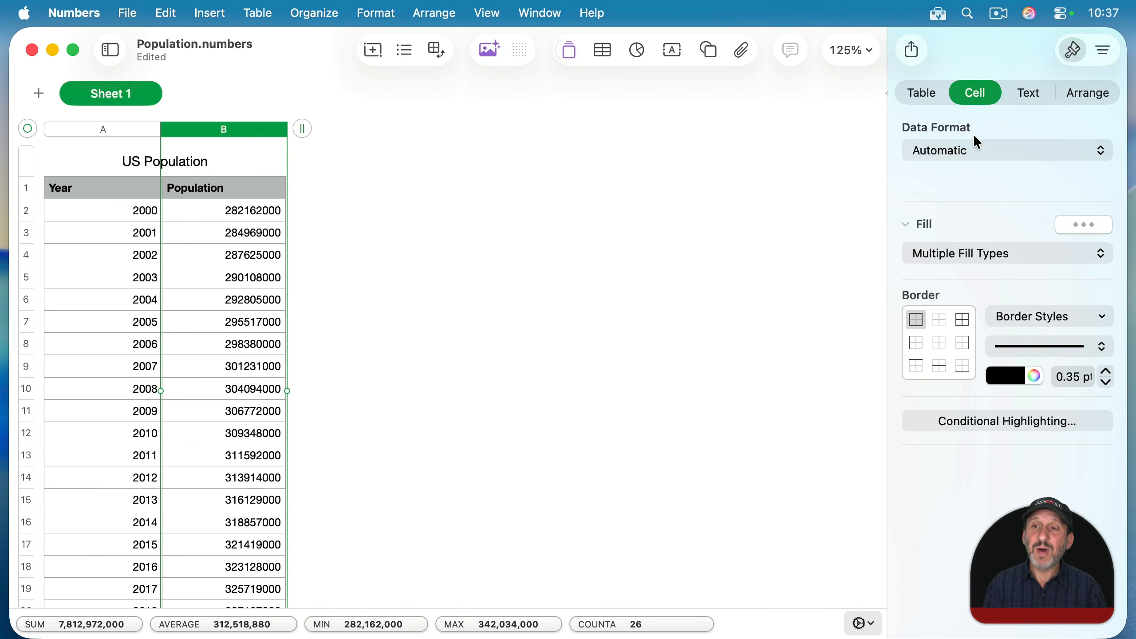
{"action": "left_click", "coordinate": [966, 147]}
{"action": "left_click", "coordinate": [960, 179]}
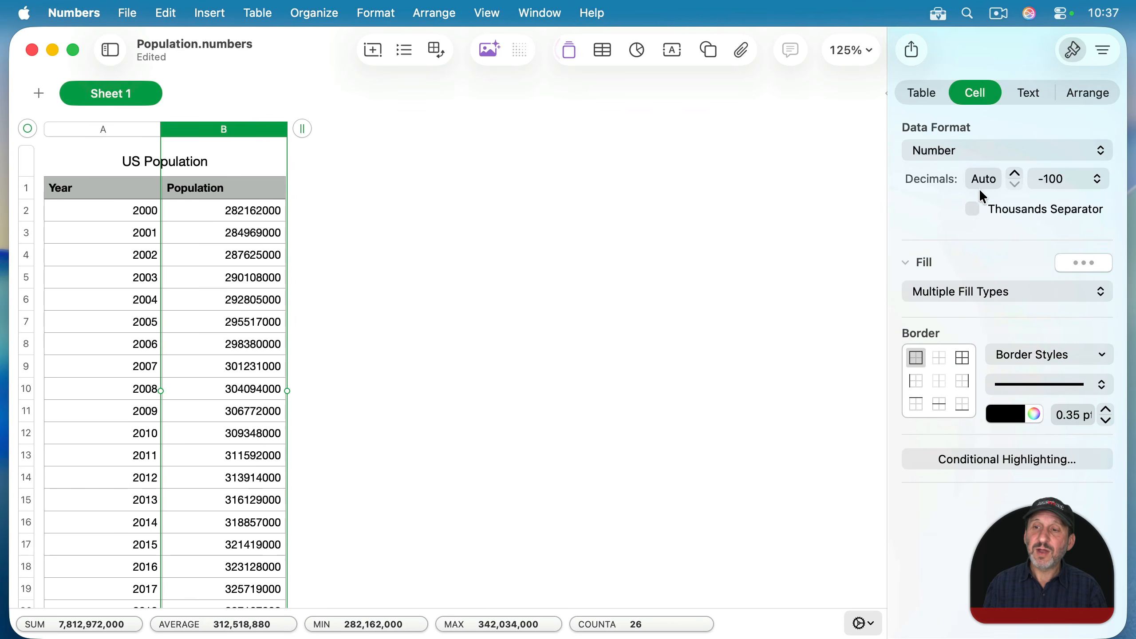
{"action": "left_click", "coordinate": [973, 209]}
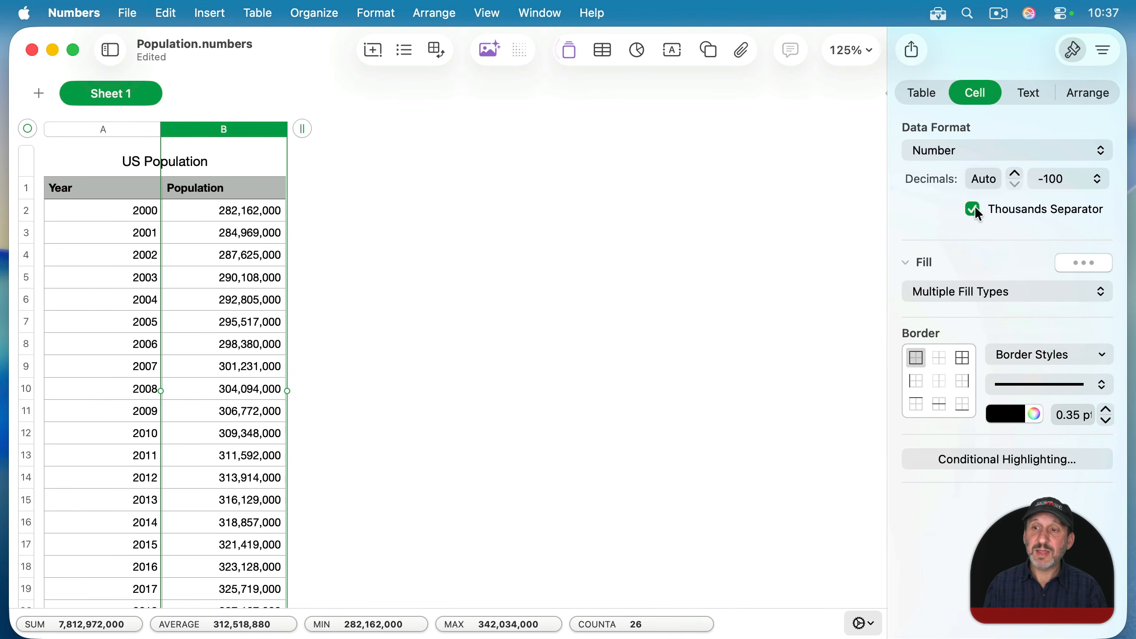